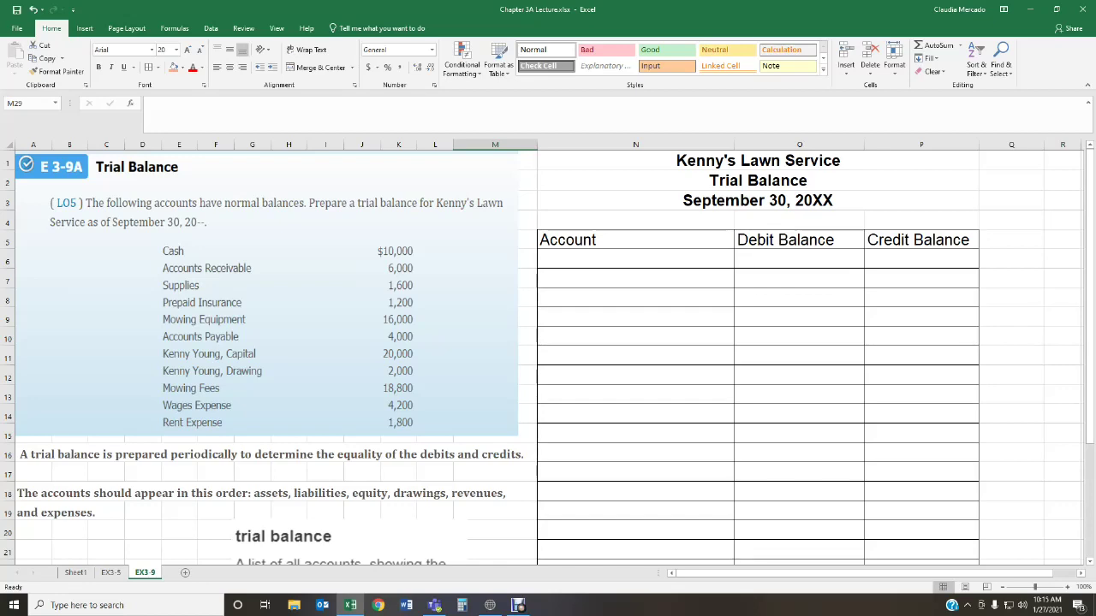
Review the trial balance exercise and definition on sheet EX3-9 and the debit/credit rules and T accounts on sheet EX3-5
scroll(547, 358, "down", 2)
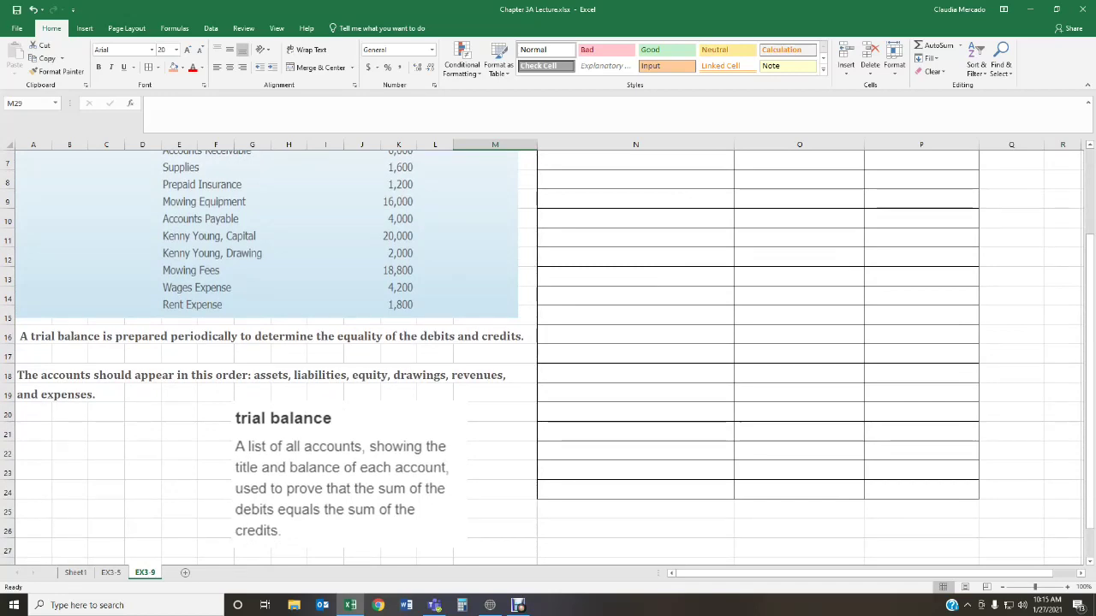
scroll(548, 357, "up", 2)
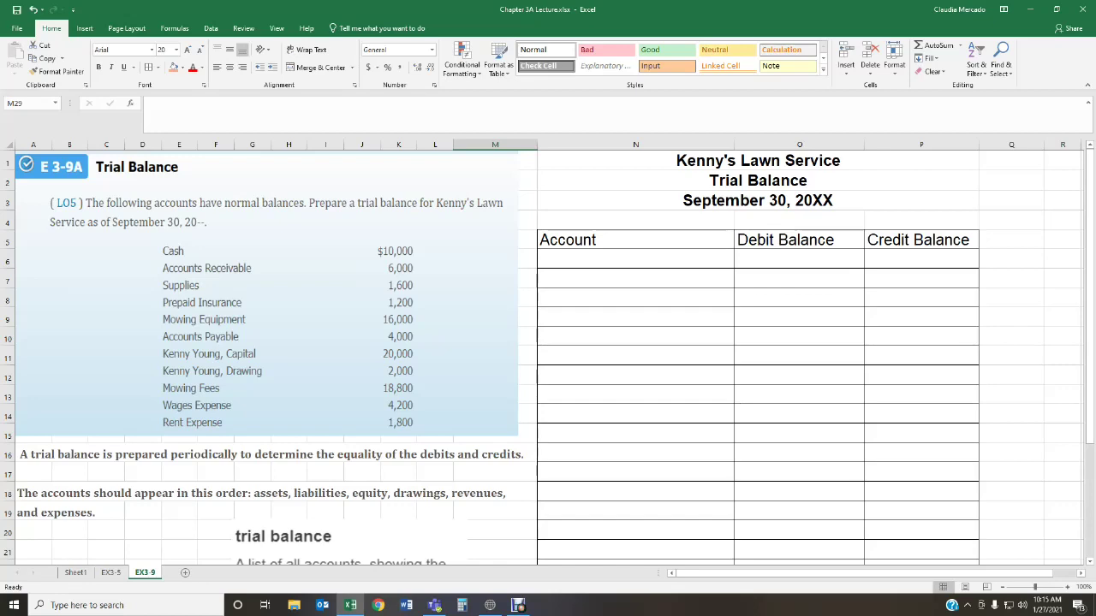
scroll(548, 351, "down", 1)
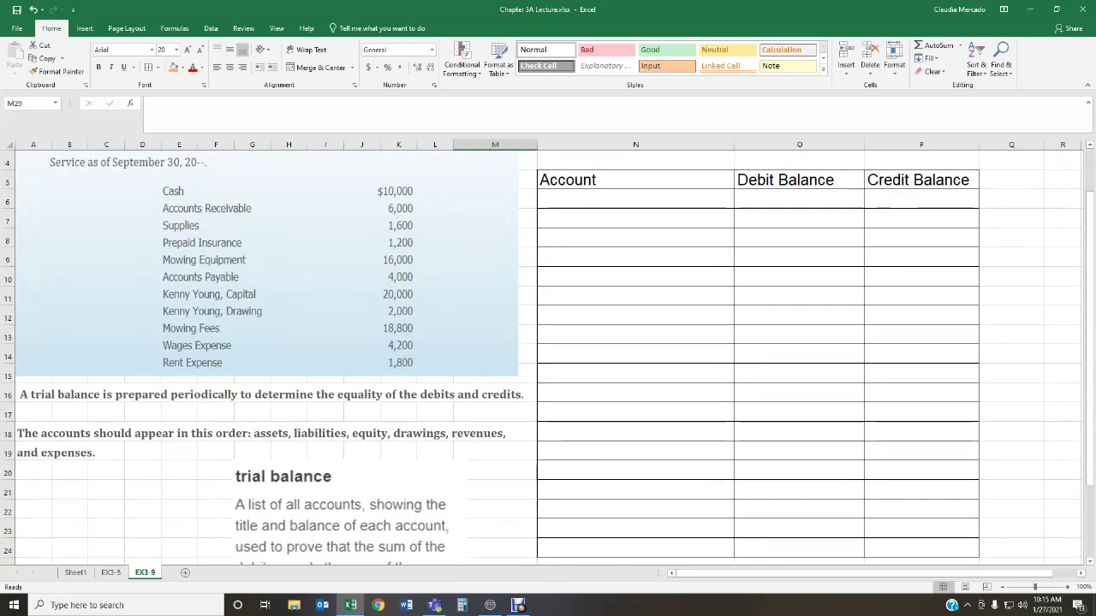
scroll(548, 351, "down", 1)
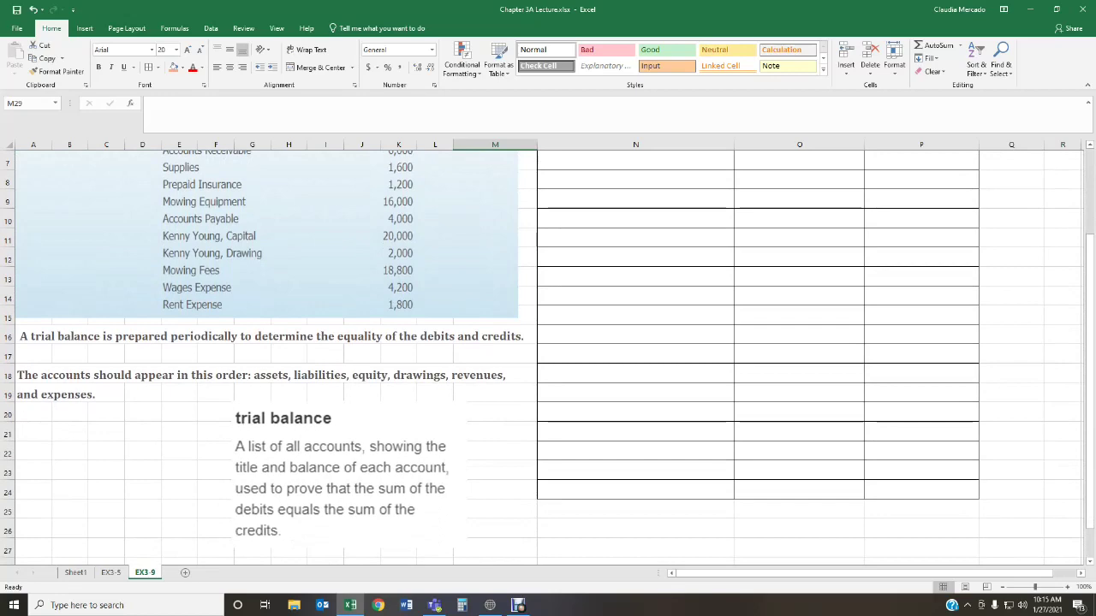
scroll(548, 351, "up", 2)
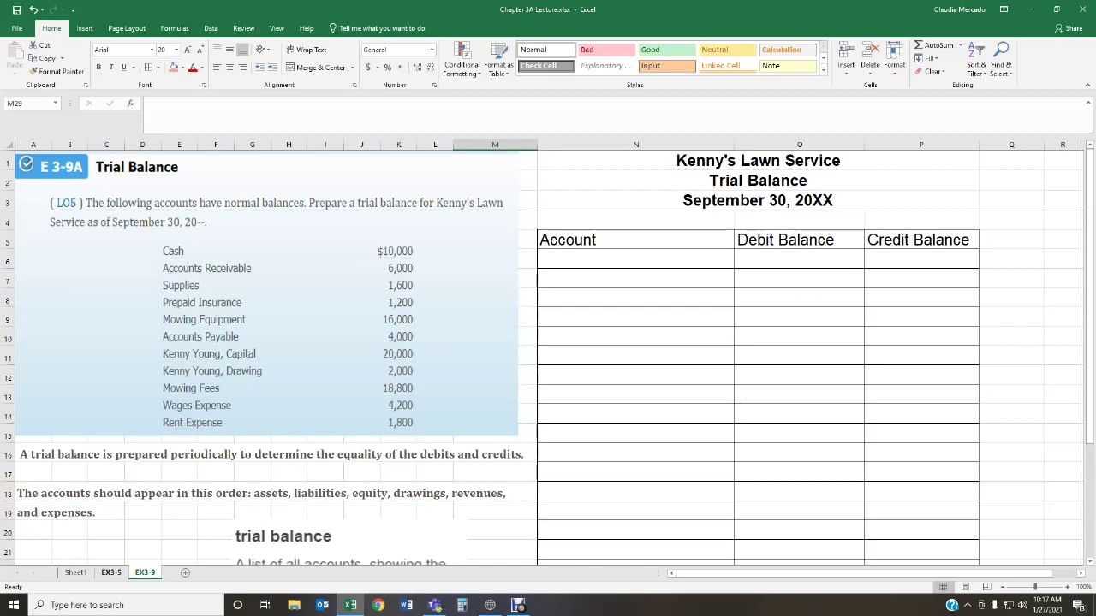
left_click(111, 572)
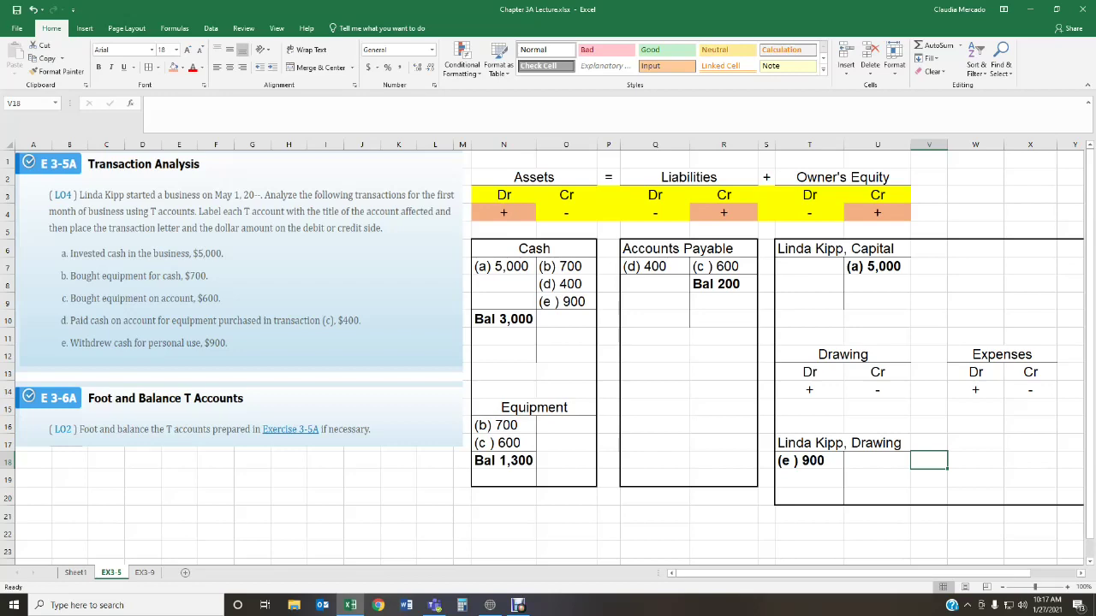
left_click_drag(938, 574, 982, 574)
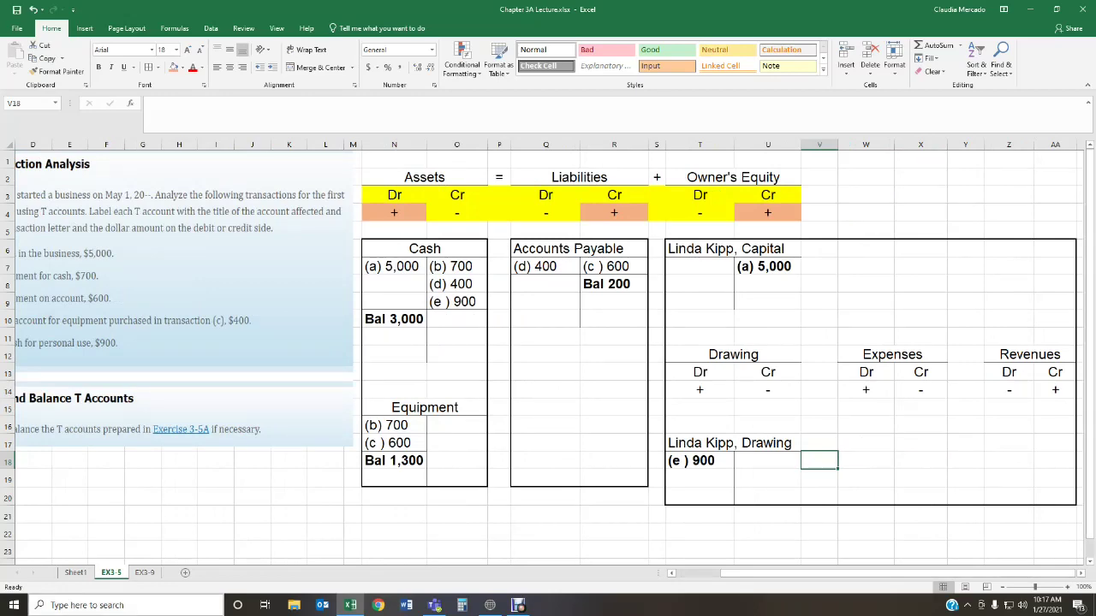
left_click(145, 572)
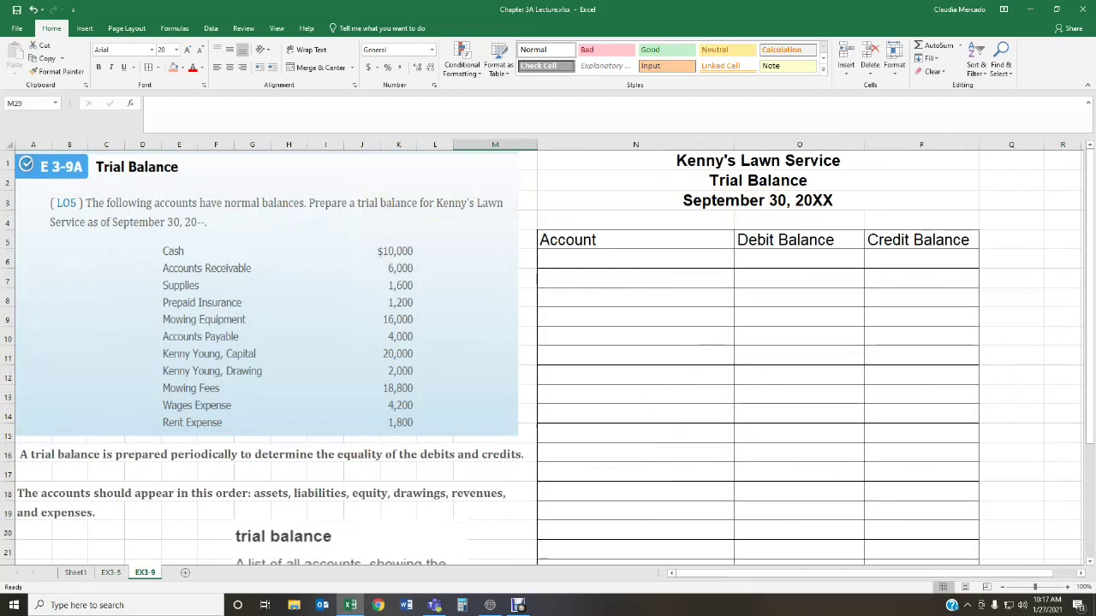
Enter Cash as the first account in N6 of the trial balance with a debit balance of 10,000
left_click_drag(635, 258, 635, 278)
left_click(635, 375)
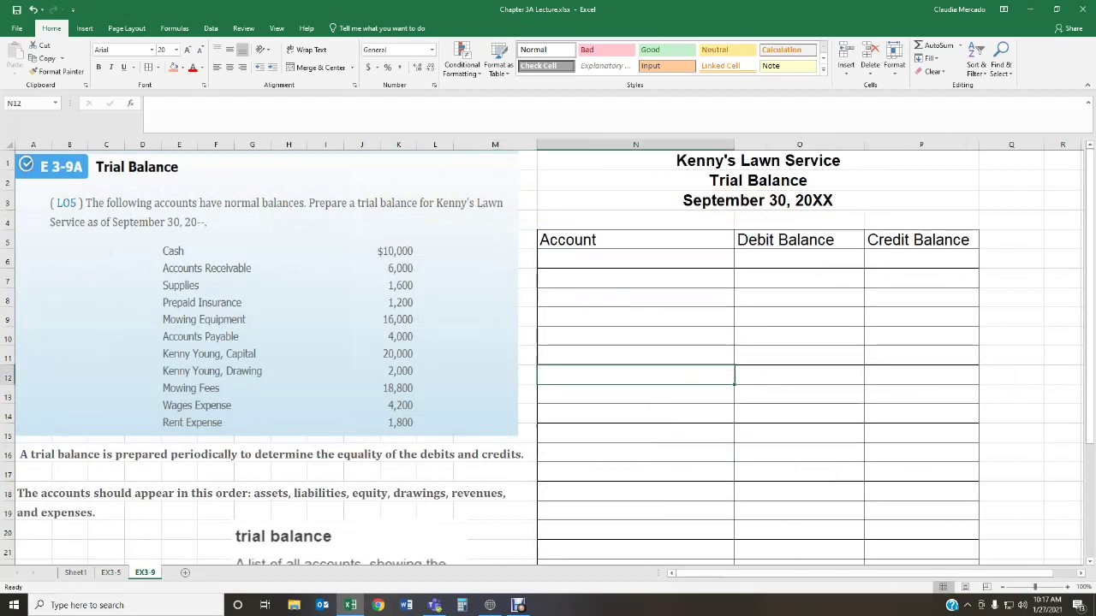
left_click(635, 258)
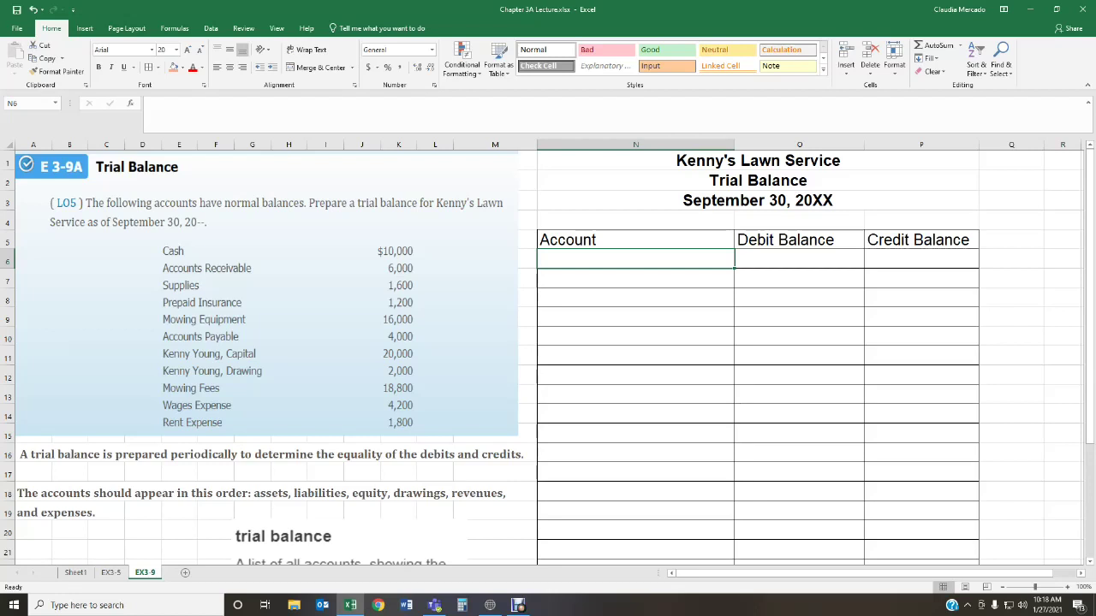
type("Cash")
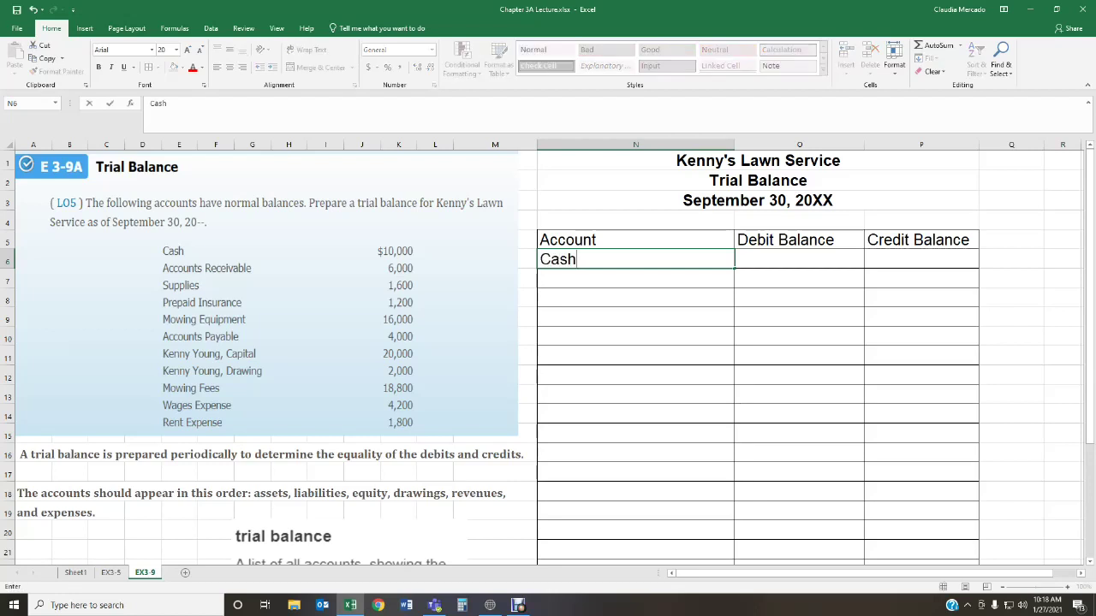
key("Tab")
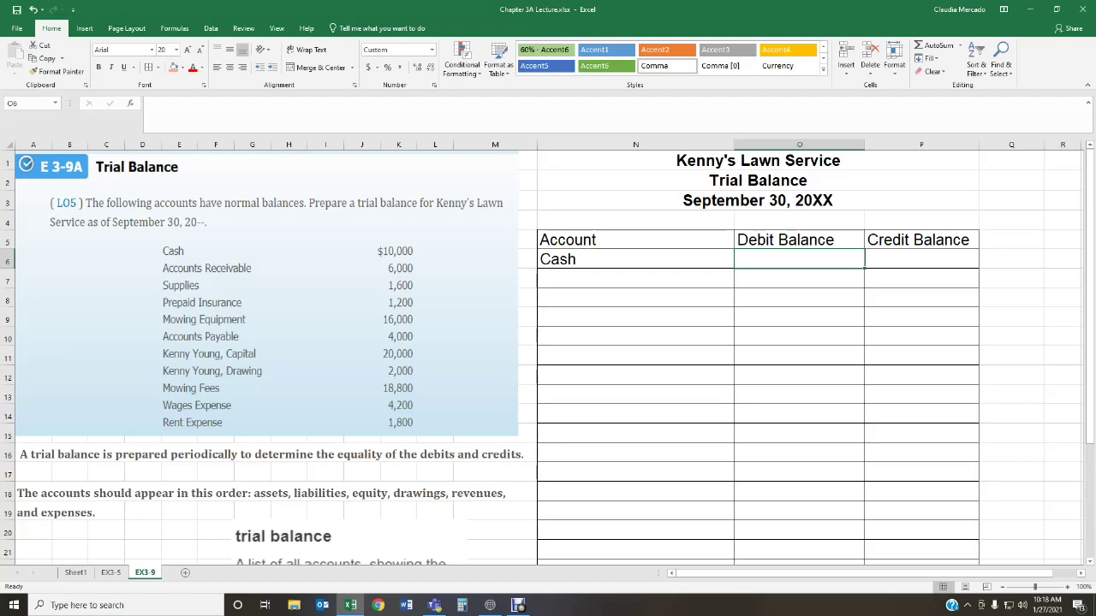
type("10000")
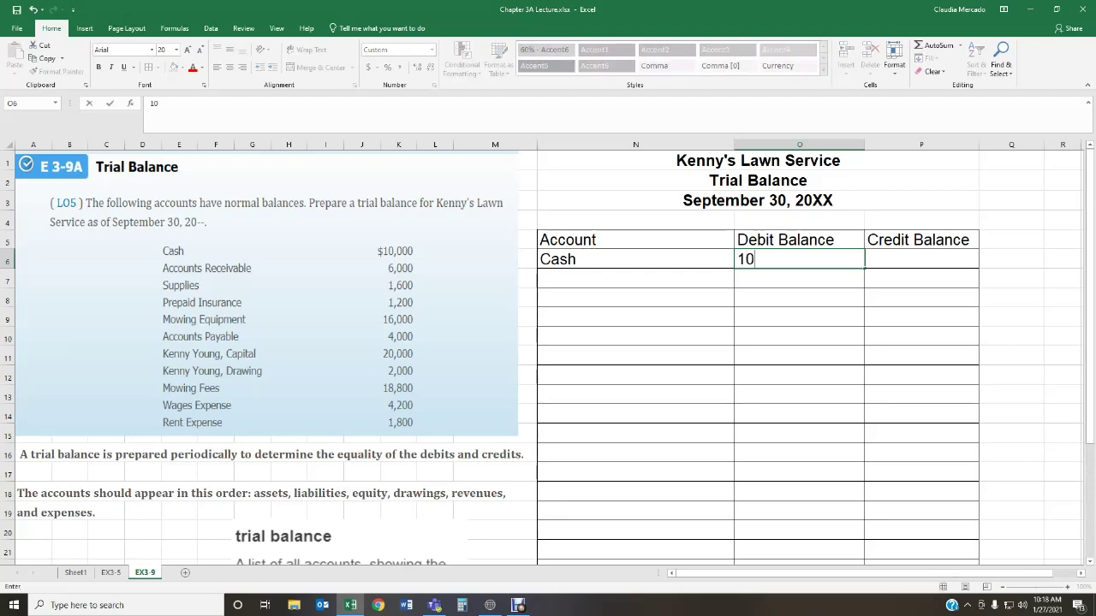
key("Return")
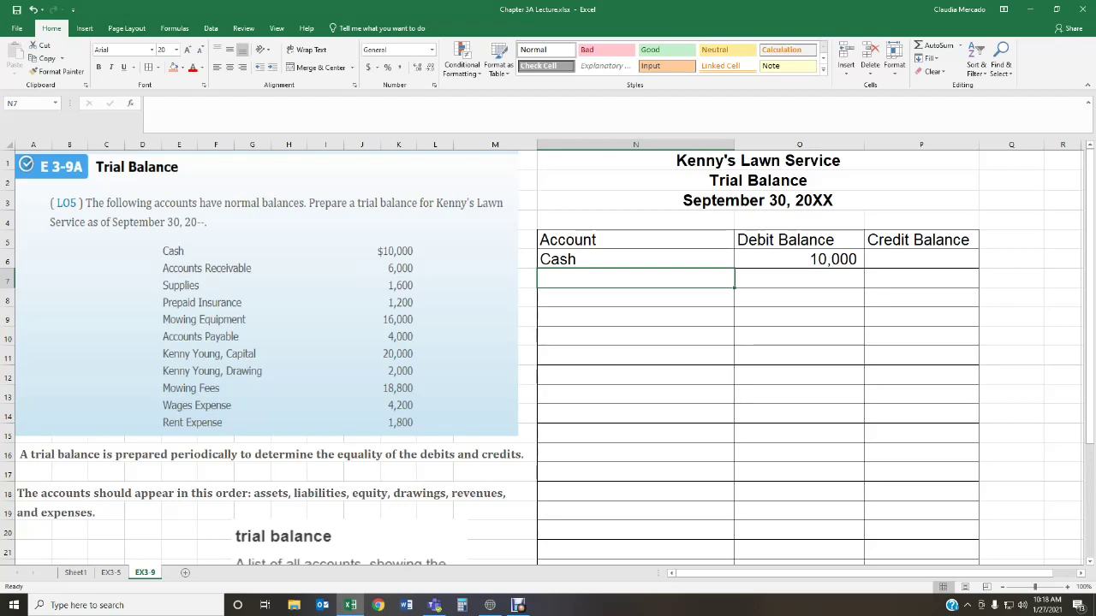
Add Accounts Receivable in N7 below Cash with a debit balance of 10,000
type("Accounts")
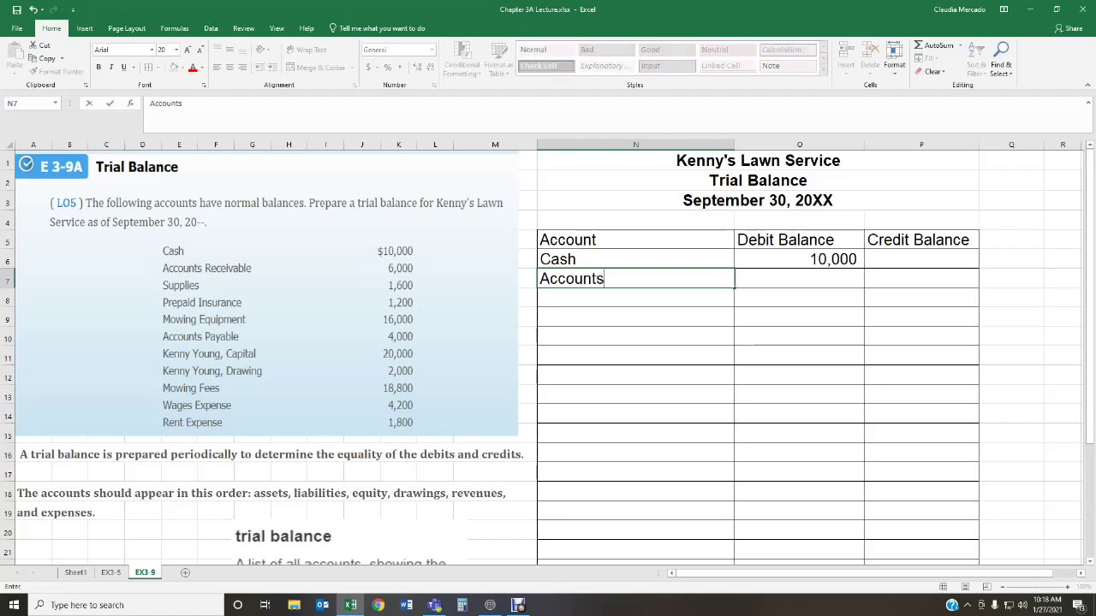
type(" Receivable")
key("Tab")
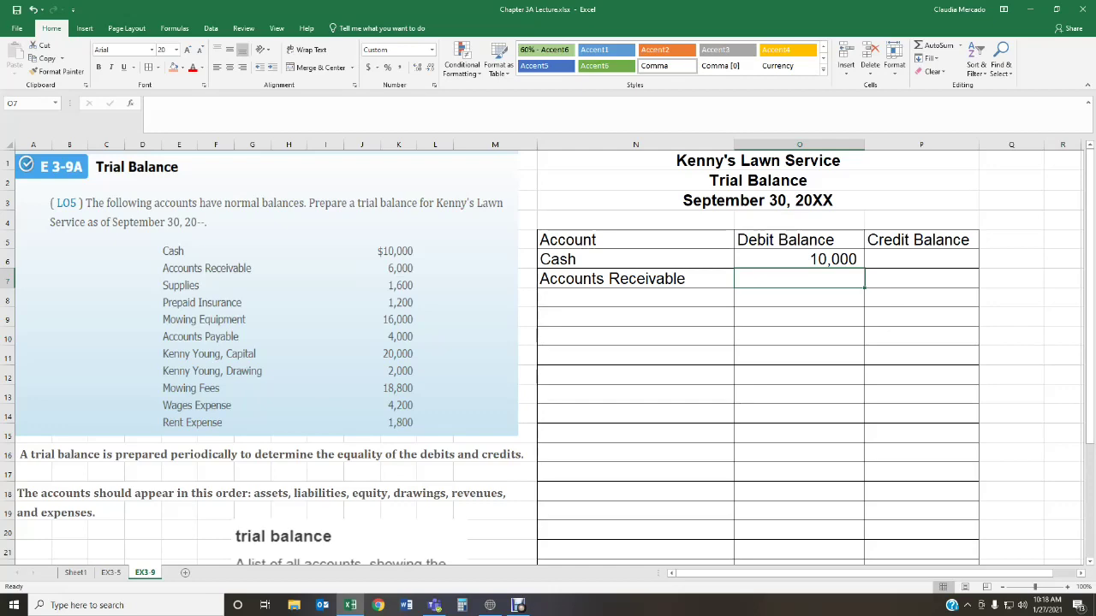
type("10000")
key("Return")
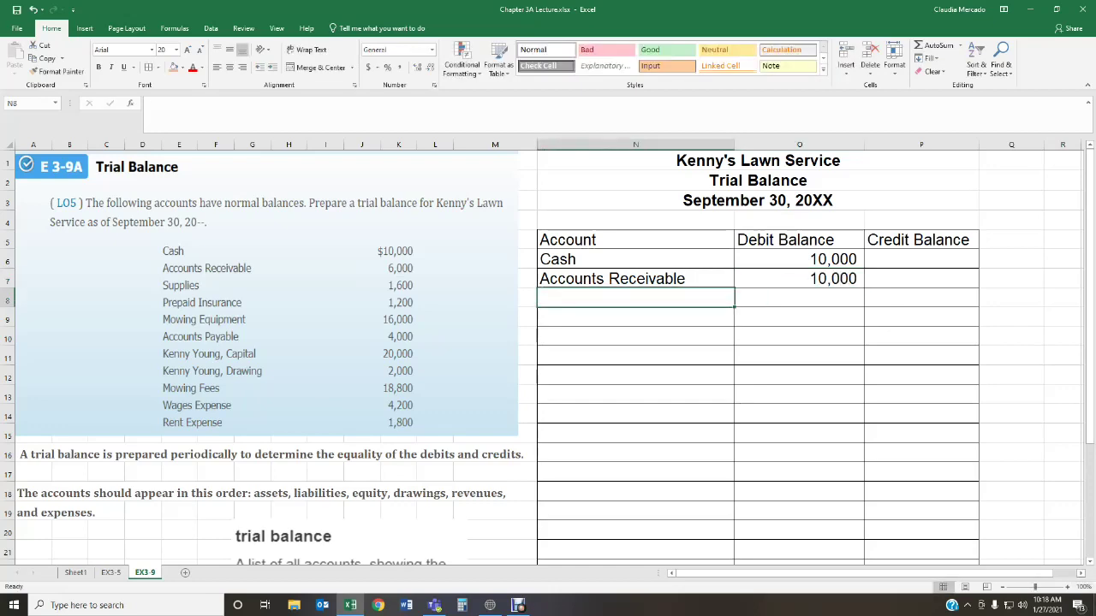
Widen the empty columns Q and R beside the trial balance table
scroll(548, 351, "right", 2)
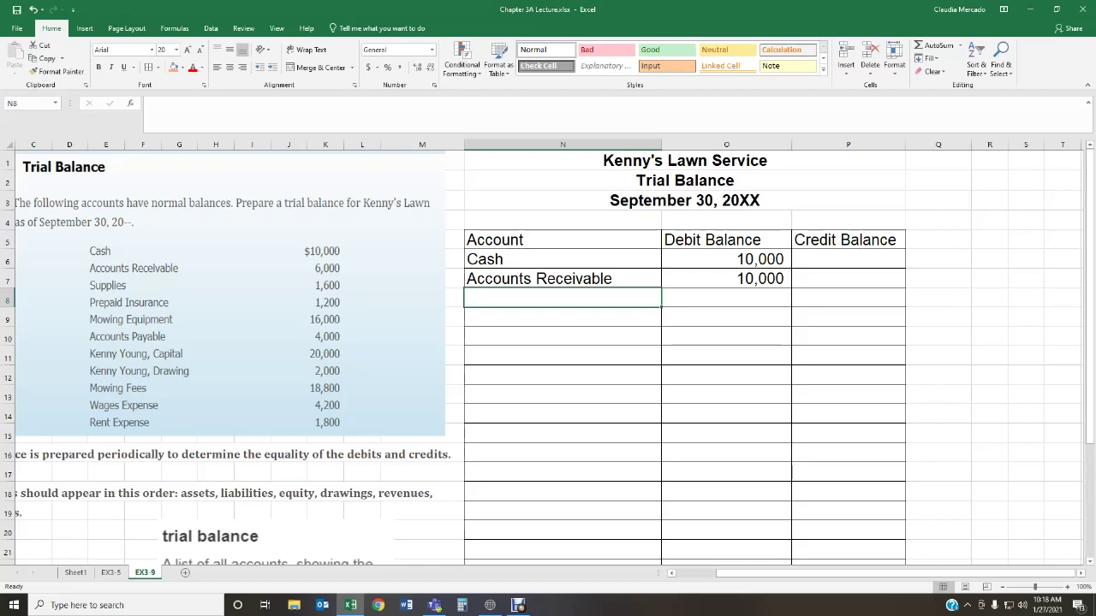
left_click_drag(1007, 144, 1067, 145)
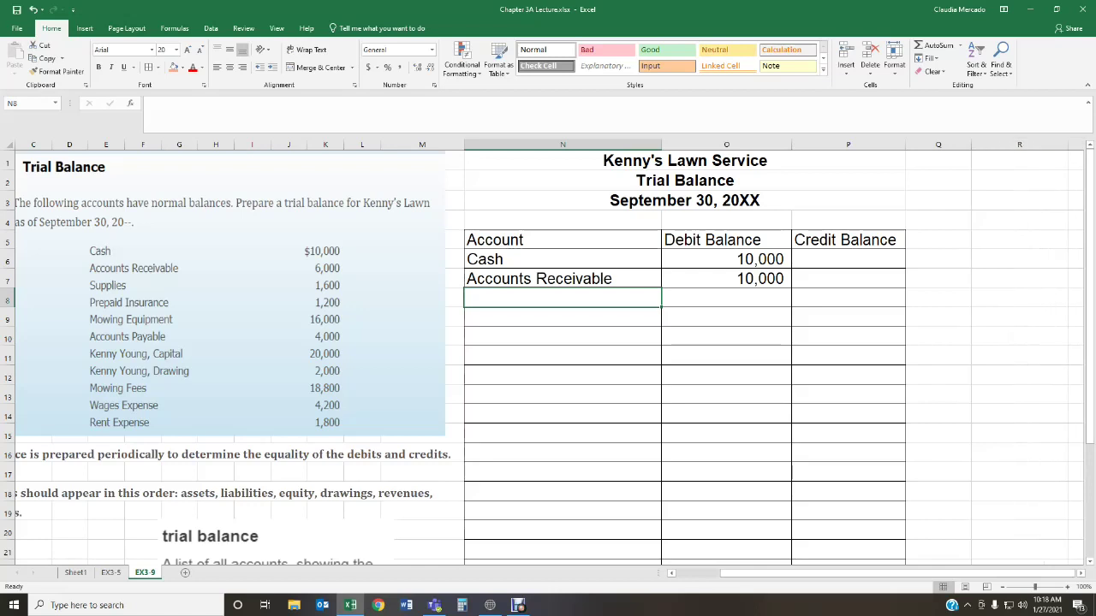
left_click_drag(971, 145, 999, 145)
Enter the headings Account in Q4 and Normal Bal. in R4 beside the trial balance
left_click(951, 240)
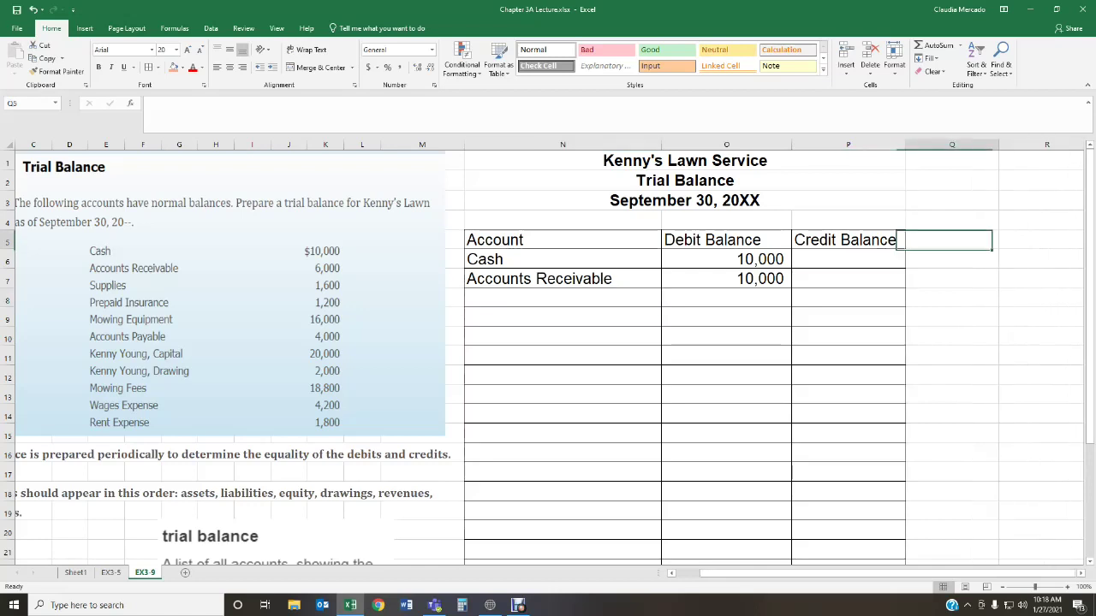
left_click(951, 221)
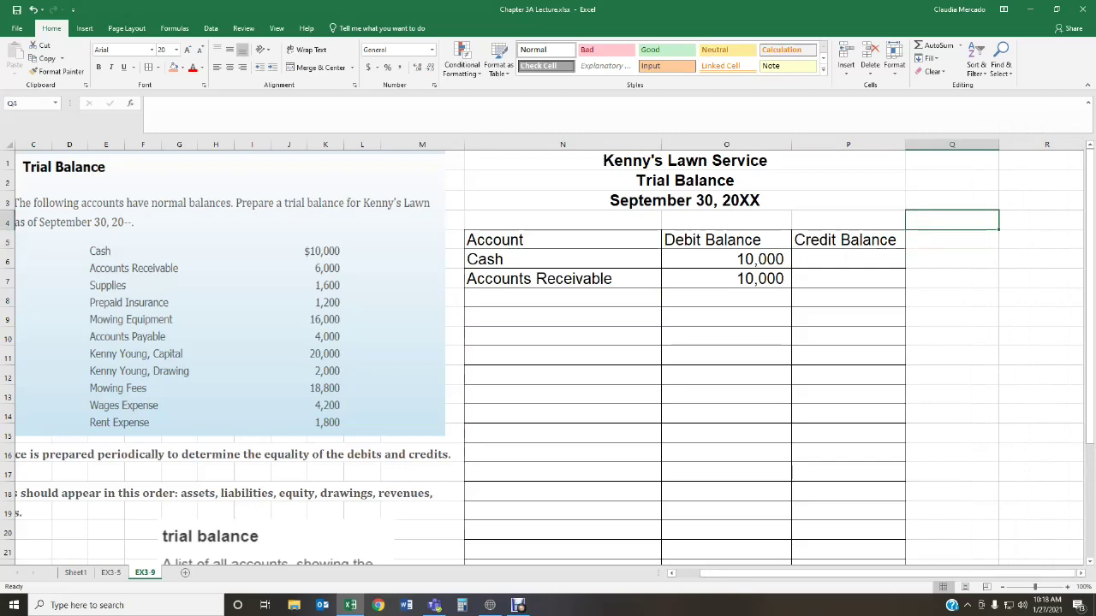
type("Account")
key("Tab")
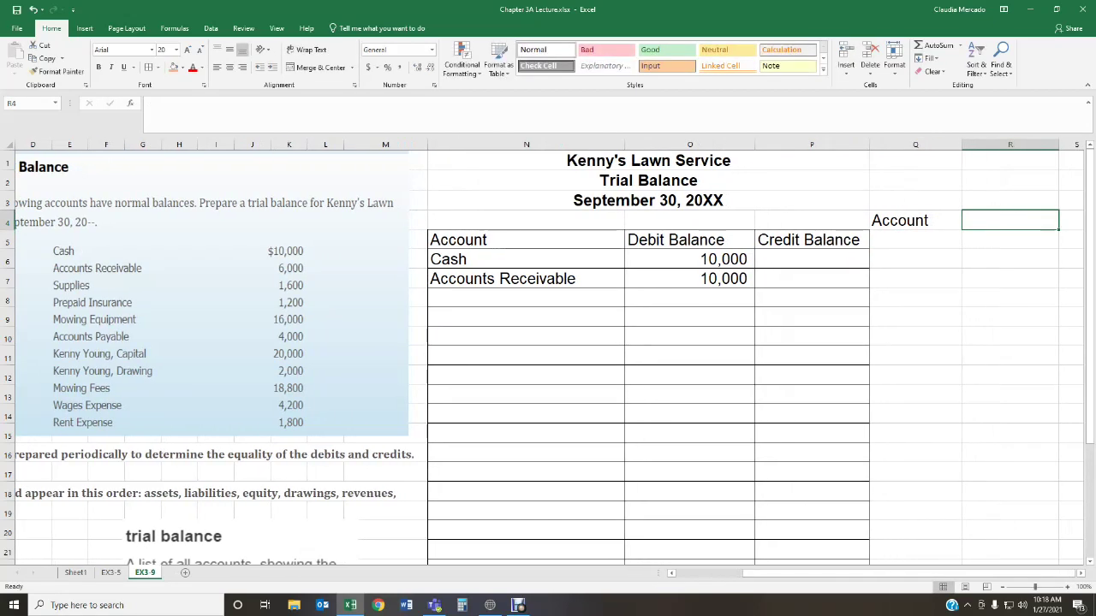
type("Normal Bal.")
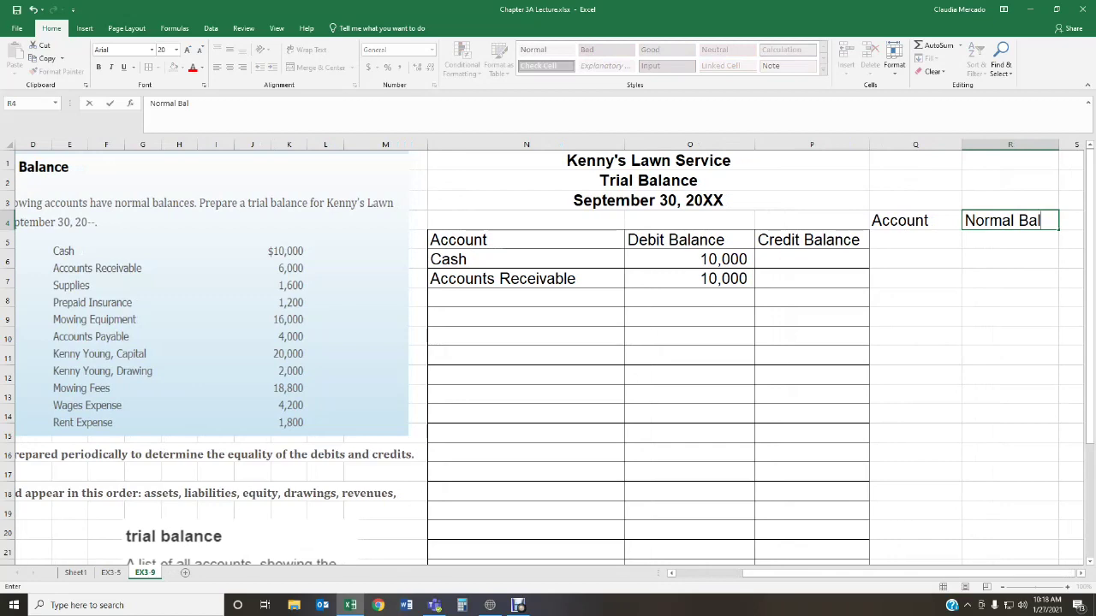
key("Tab")
Enter Asset in Q5 as the first entry under the Account heading beside the trial balance
left_click(879, 278)
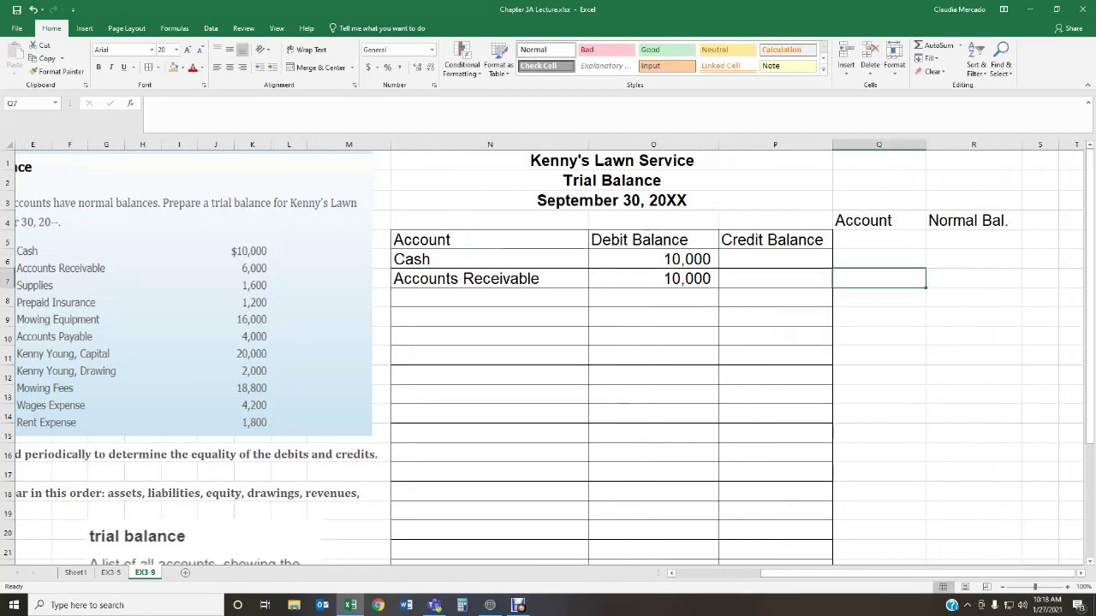
left_click_drag(966, 574, 875, 574)
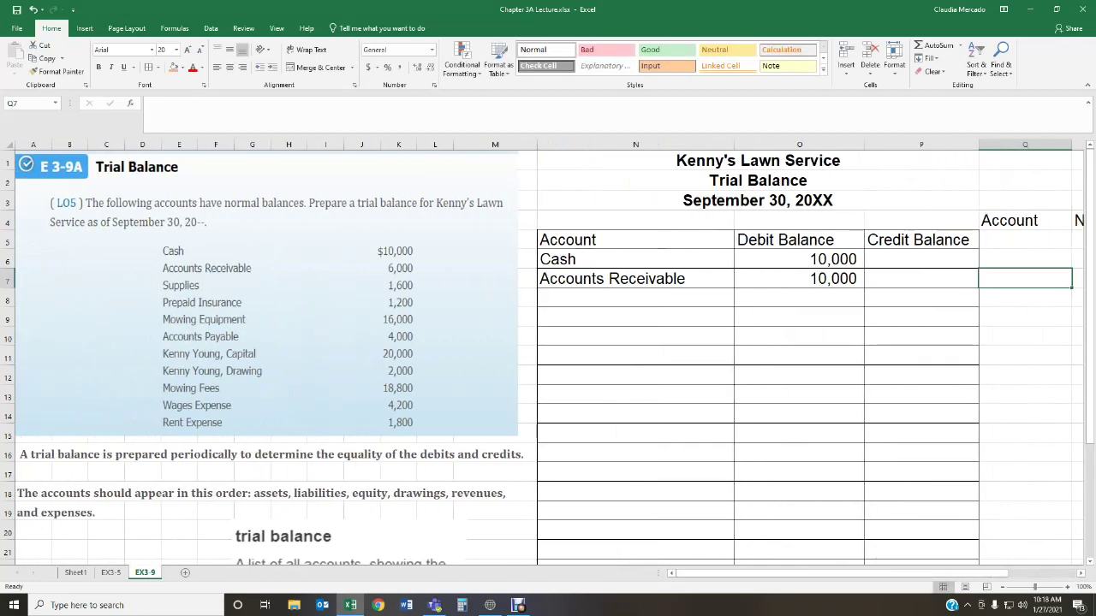
left_click(1080, 573)
left_click_drag(988, 240, 988, 259)
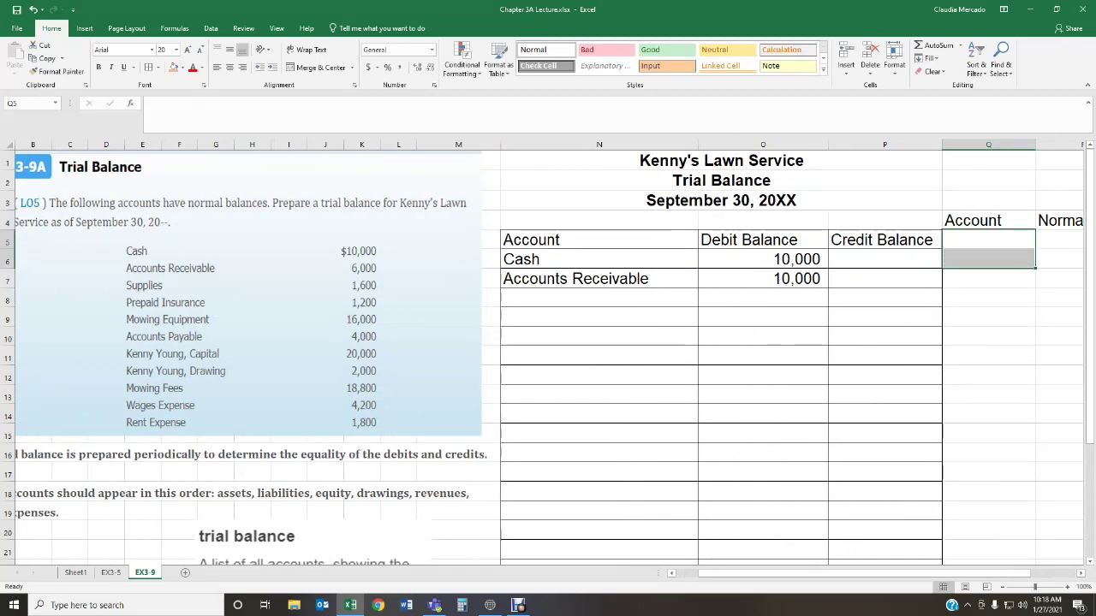
left_click(988, 221)
key("Down")
key("Right")
key("Left")
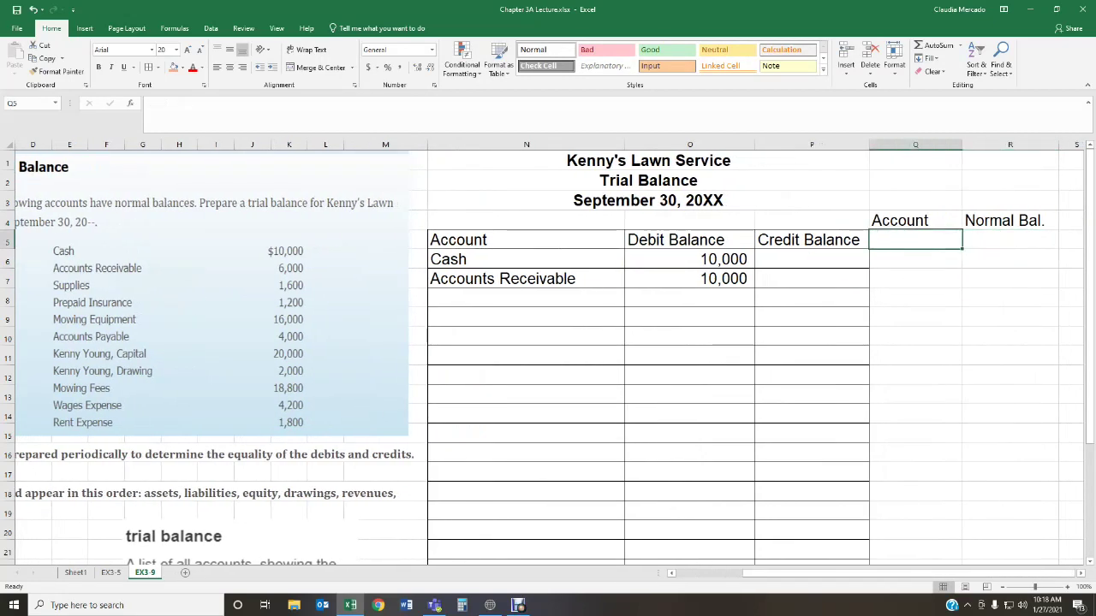
type("Asset")
key("Tab")
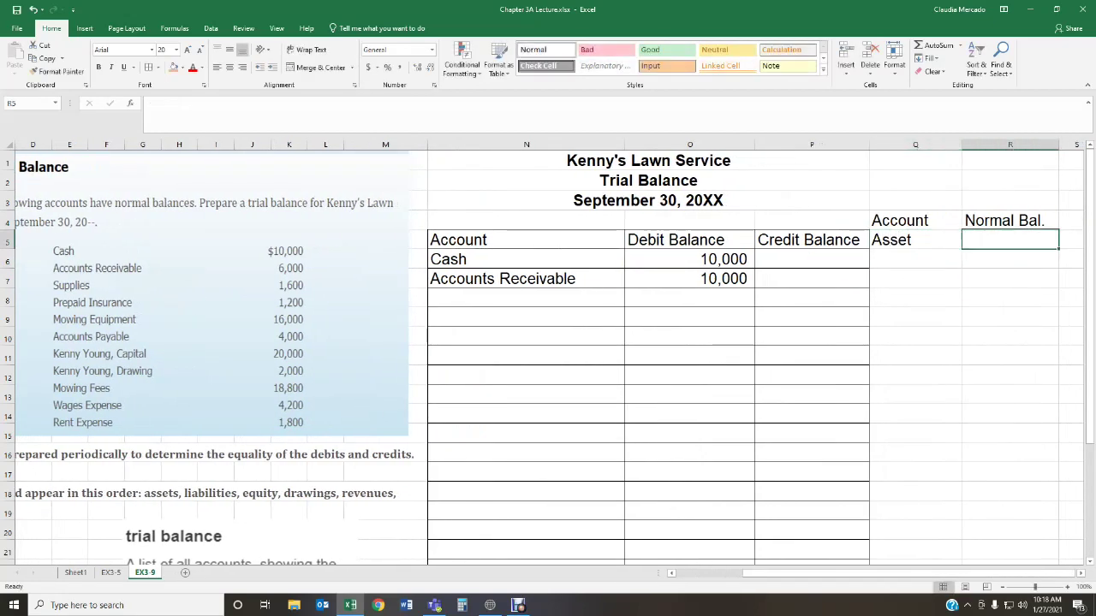
Enter Debit in R5 as the normal balance for the Asset entry
type("Balance")
key("Tab")
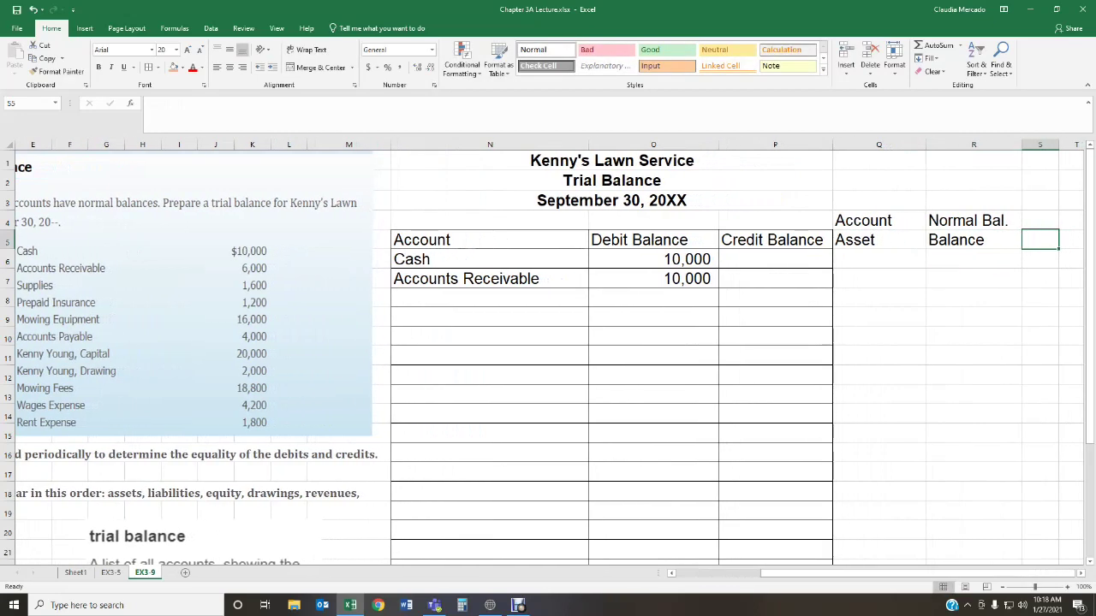
key("Left")
type("Debit")
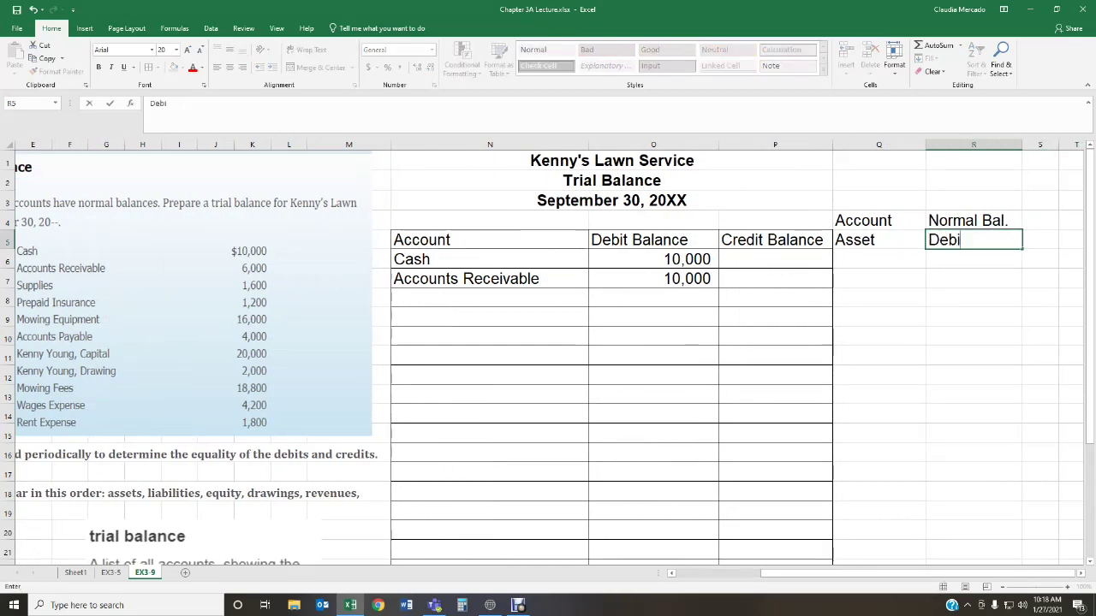
key("Tab")
Insert a blank column at Q between the trial balance table and the normal balance notes
scroll(548, 351, "left", 4)
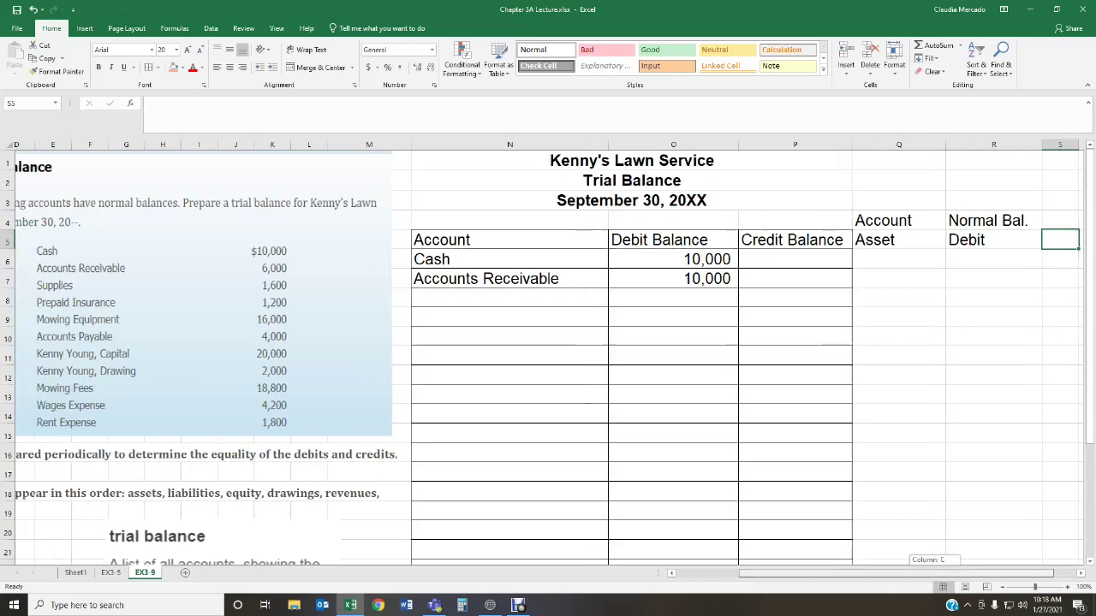
left_click(1025, 143)
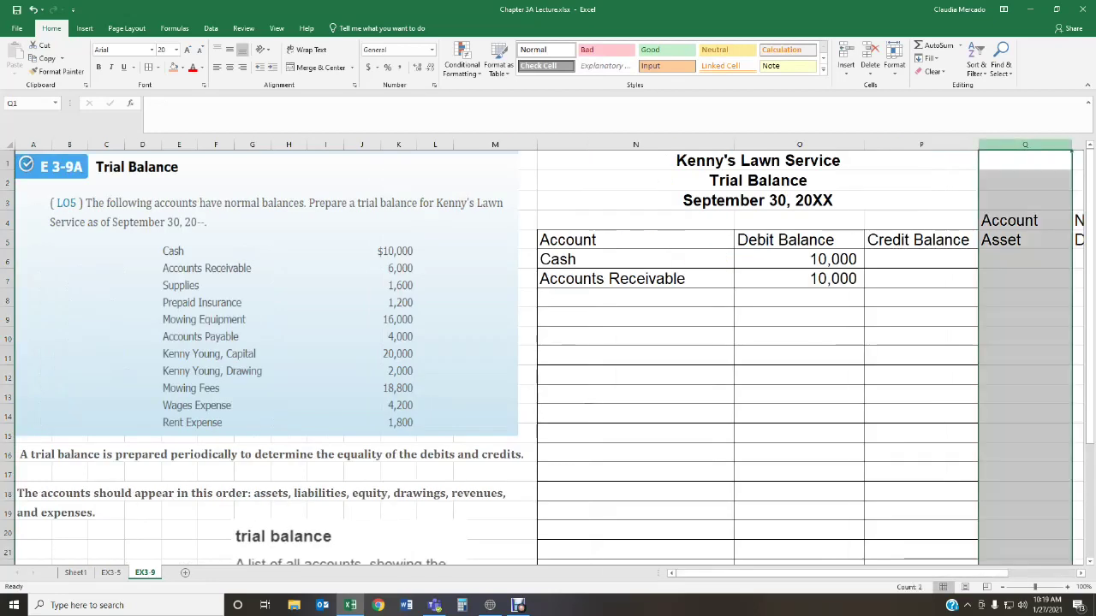
right_click(1018, 145)
left_click(967, 229)
left_click(1030, 357)
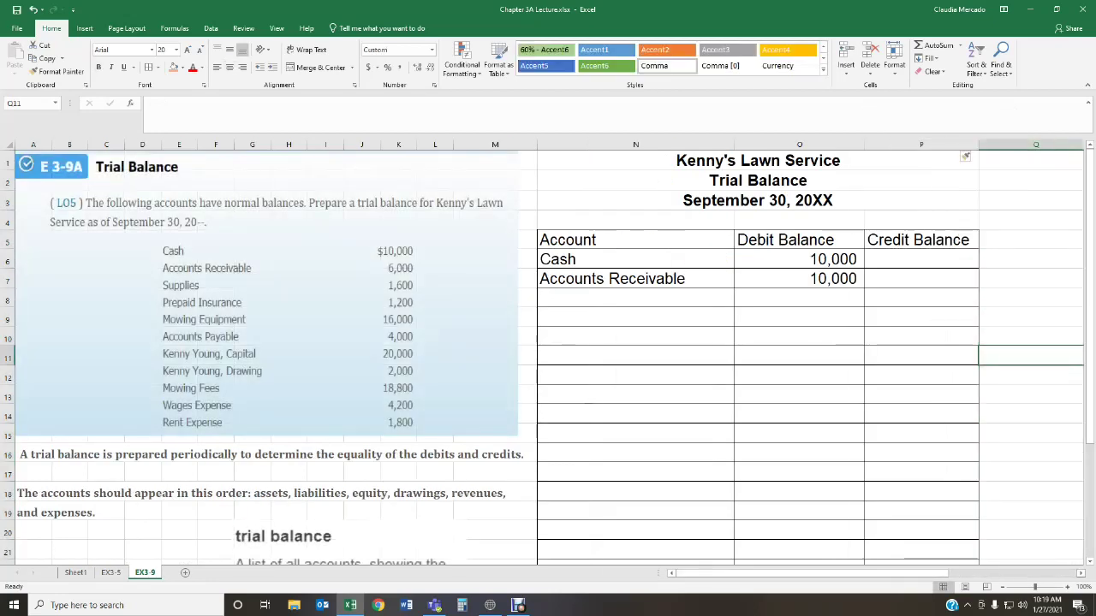
Narrow the blank column Q to a thin spacer and select cell N8 below Accounts Receivable
left_click(1080, 574)
left_click(1080, 574)
left_click(1081, 573)
left_click_drag(985, 143, 901, 144)
left_click(1039, 433)
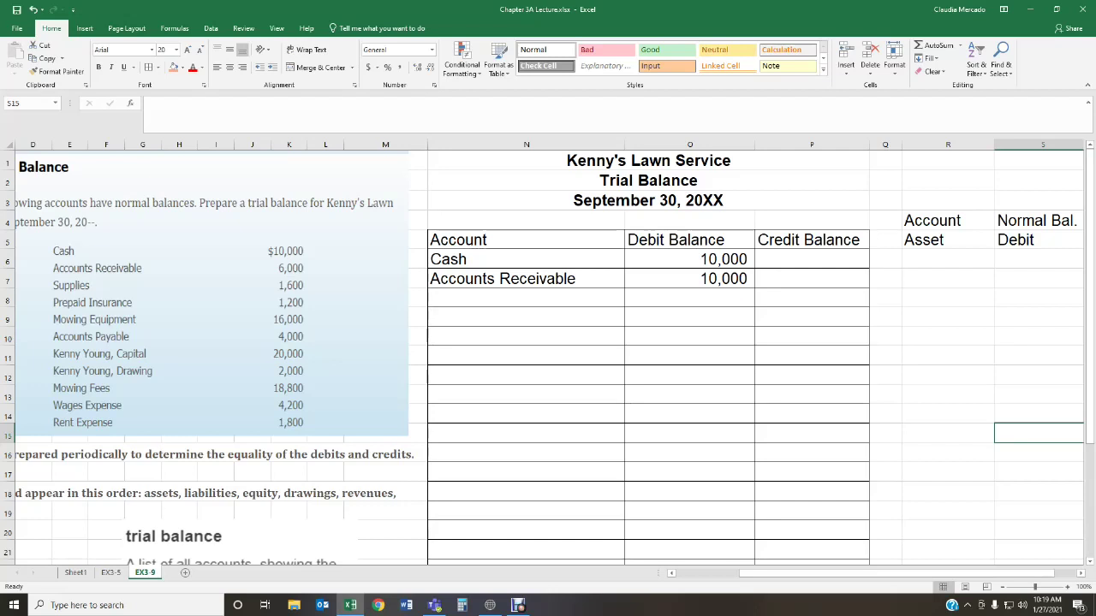
left_click(526, 297)
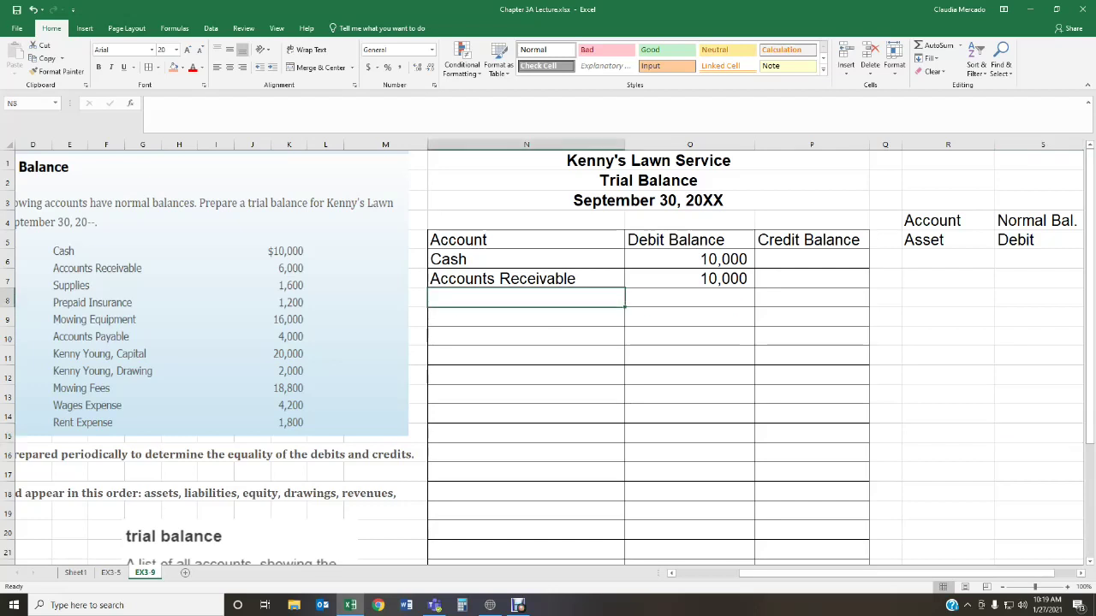
Enter Supplies in N8 as the next account in the trial balance, below Accounts Receivable
type("Supplies")
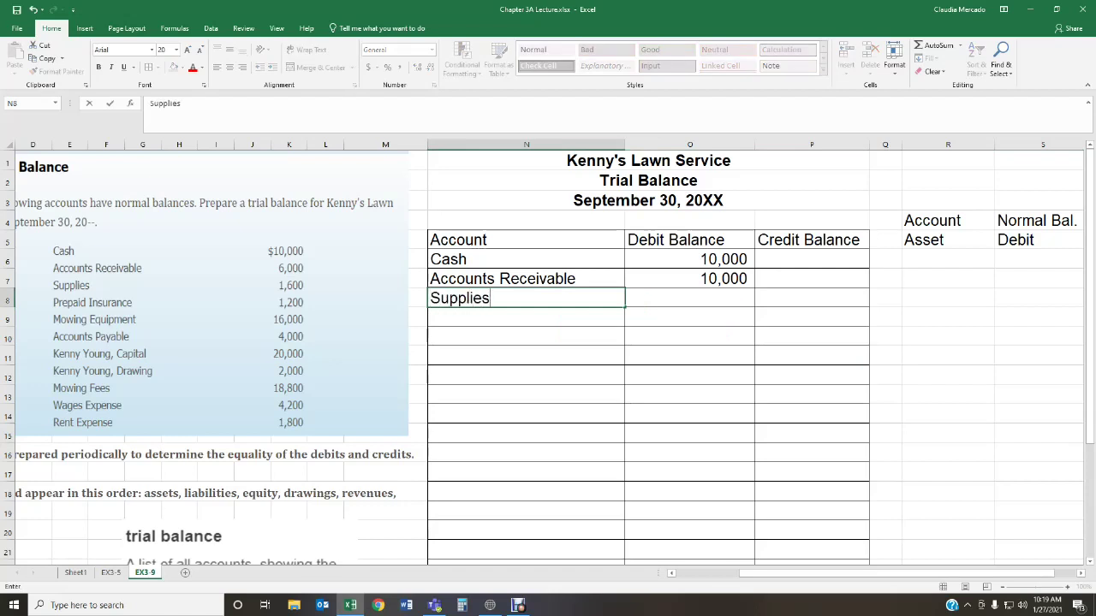
key("Tab")
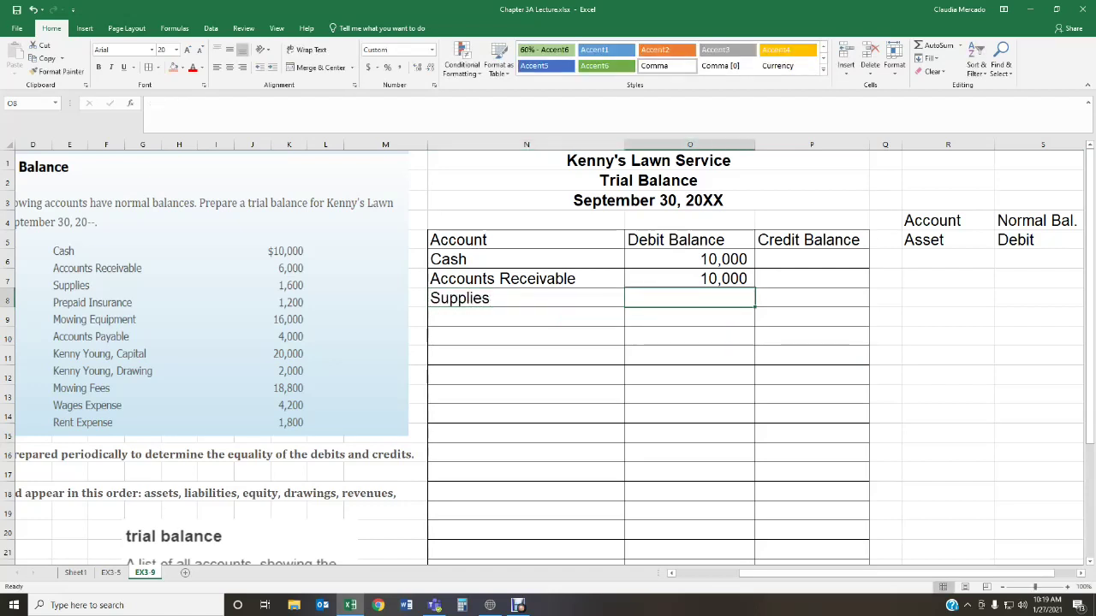
type("De")
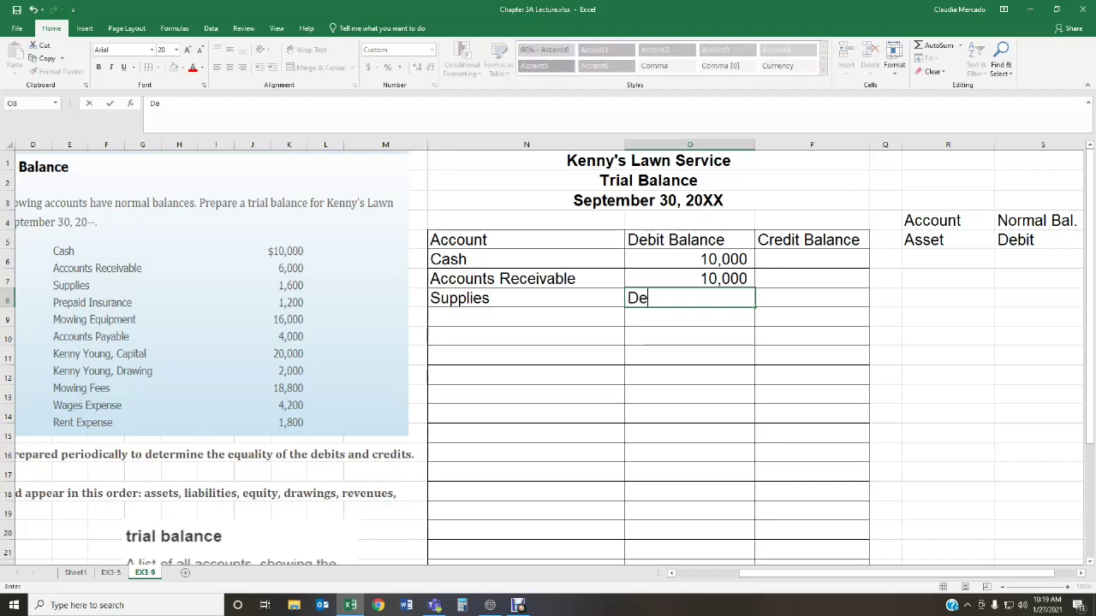
key("BackSpace")
key("BackSpace")
Correct the Accounts Receivable debit balance in O7 to 6000 and enter 1600 as the Supplies debit balance in O8
key("Up")
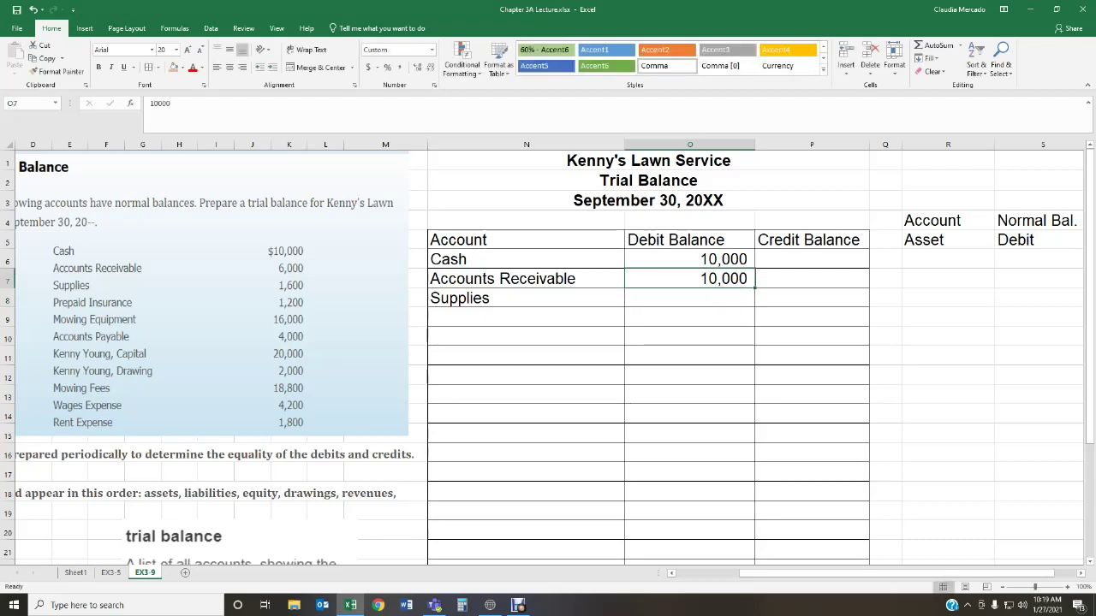
type("6000")
key("Return")
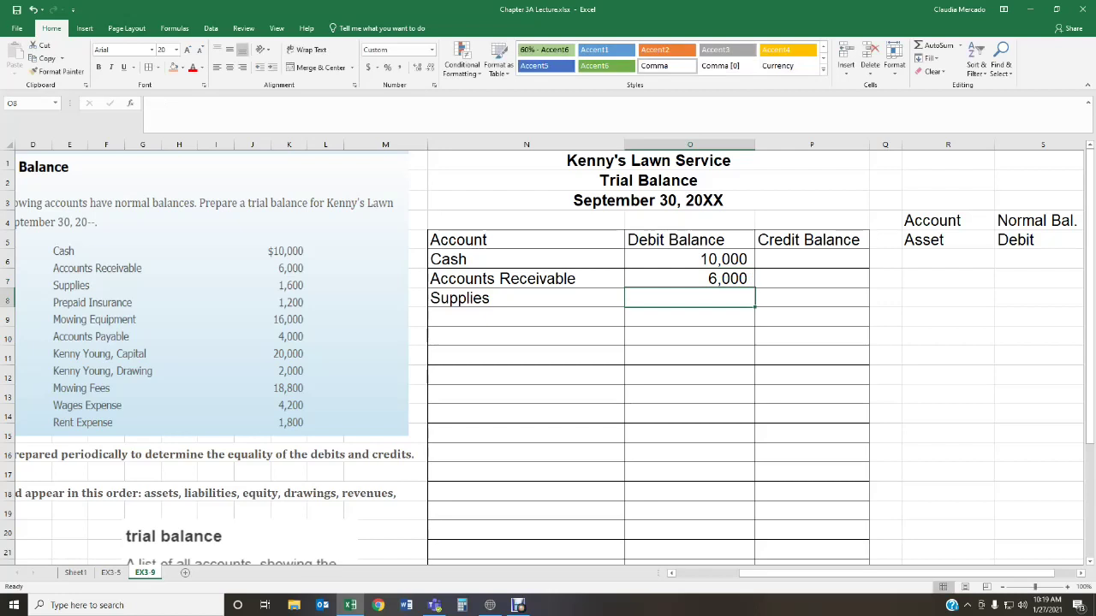
type("1600")
key("Return")
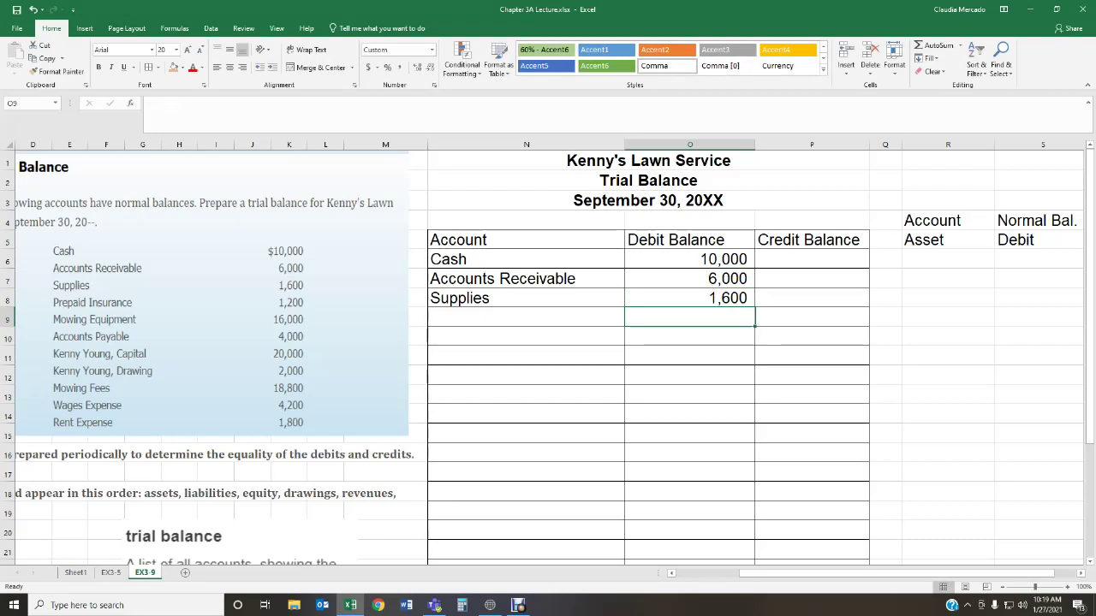
Enter Prepaid Insurance in N9 with a debit balance of 1200 in O9
key("Left")
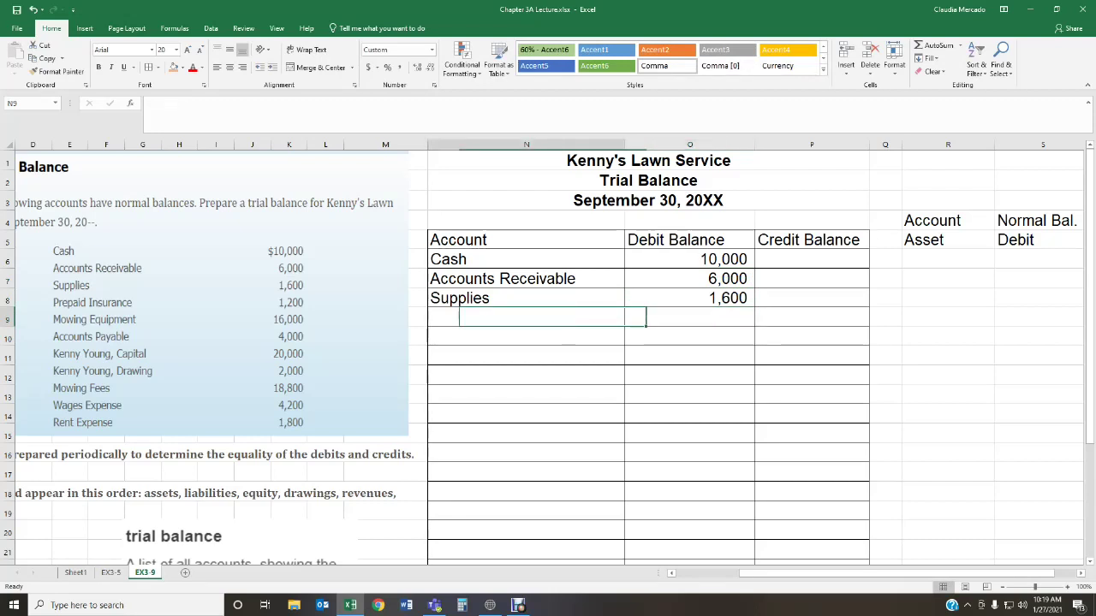
type("Prepaid Insurance")
key("Tab")
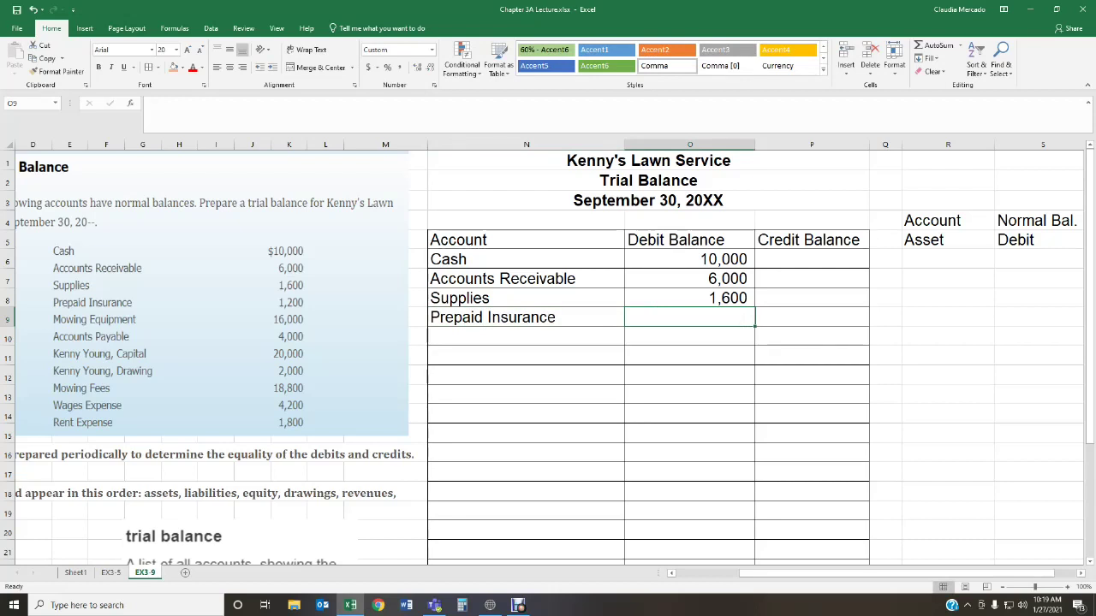
type("1200")
key("Return")
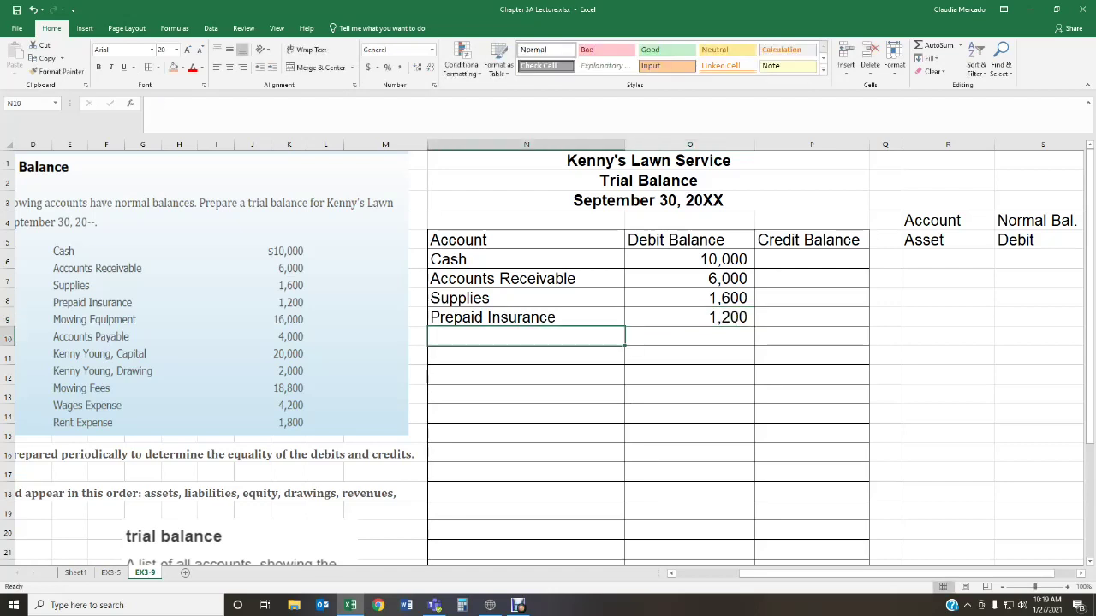
Add Mowing Equipment in N10 with a debit balance of 16000 in O10
type("Moqi")
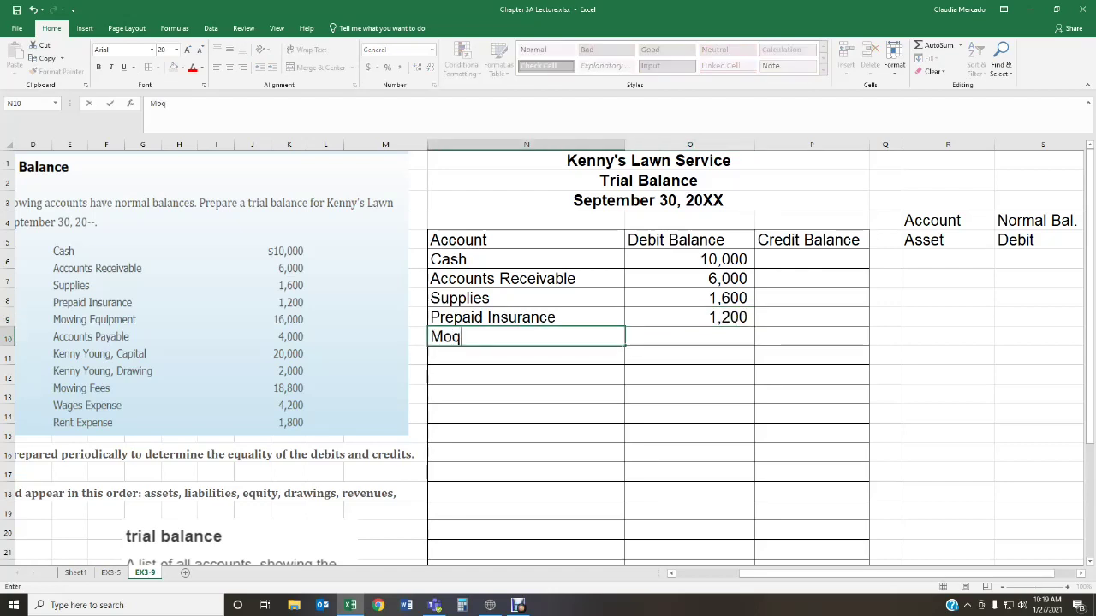
key("BackSpace")
key("BackSpace")
type("wing Equiplen")
key("BackSpace")
key("BackSpace")
key("BackSpace")
type("ment")
key("Tab")
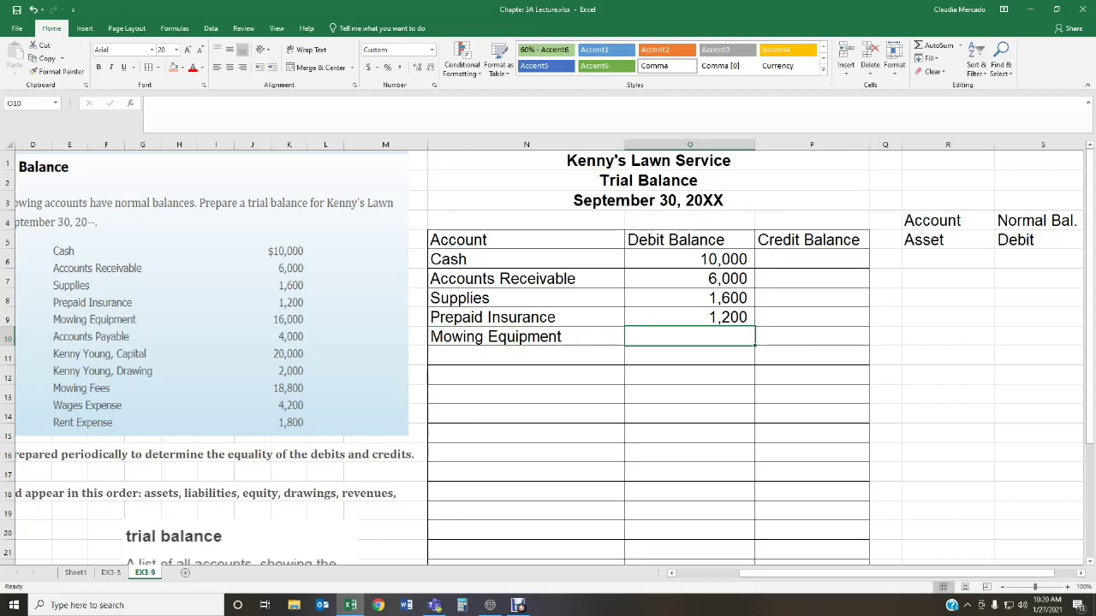
type("16000")
key("Return")
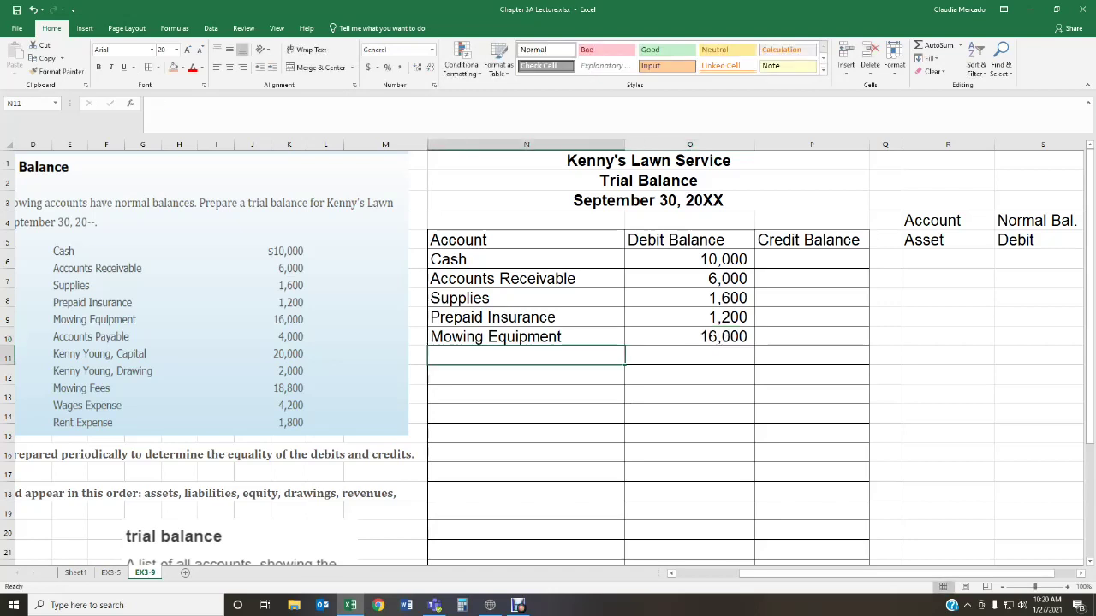
Fill the asset accounts and their debit balances in N6:O10 and the Asset note in R5:S5 with orange
left_click_drag(526, 260, 690, 337)
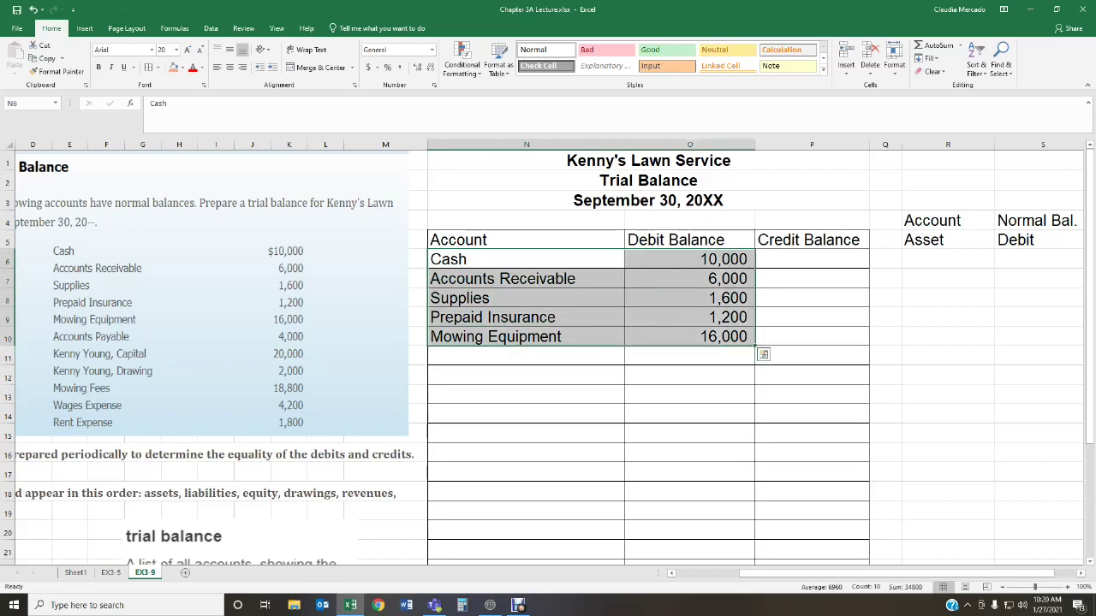
left_click(174, 67)
left_click_drag(948, 241, 1041, 240)
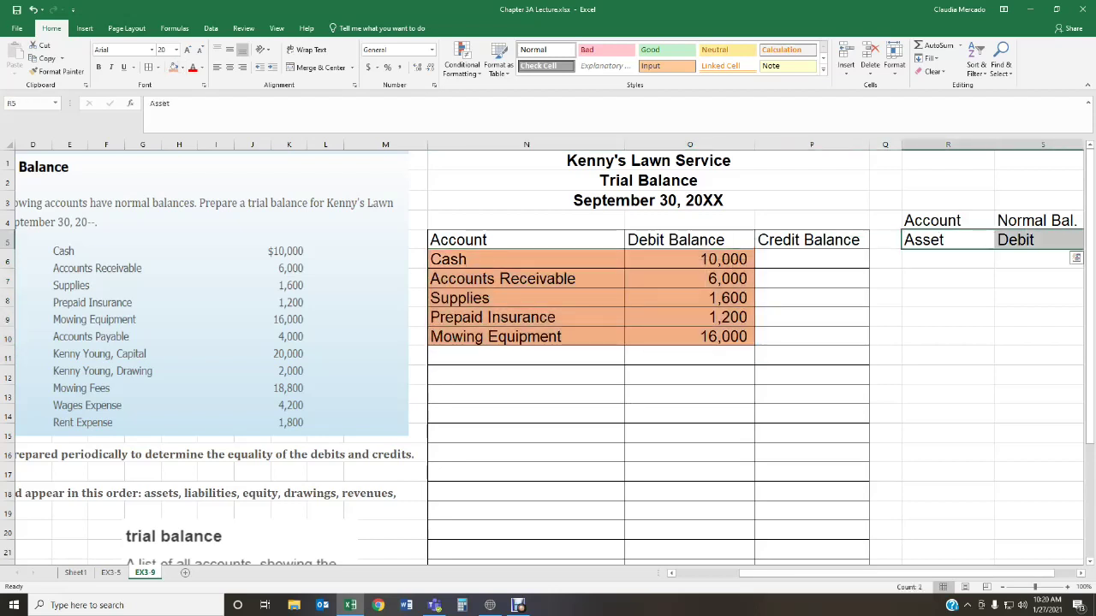
left_click(174, 67)
left_click(947, 433)
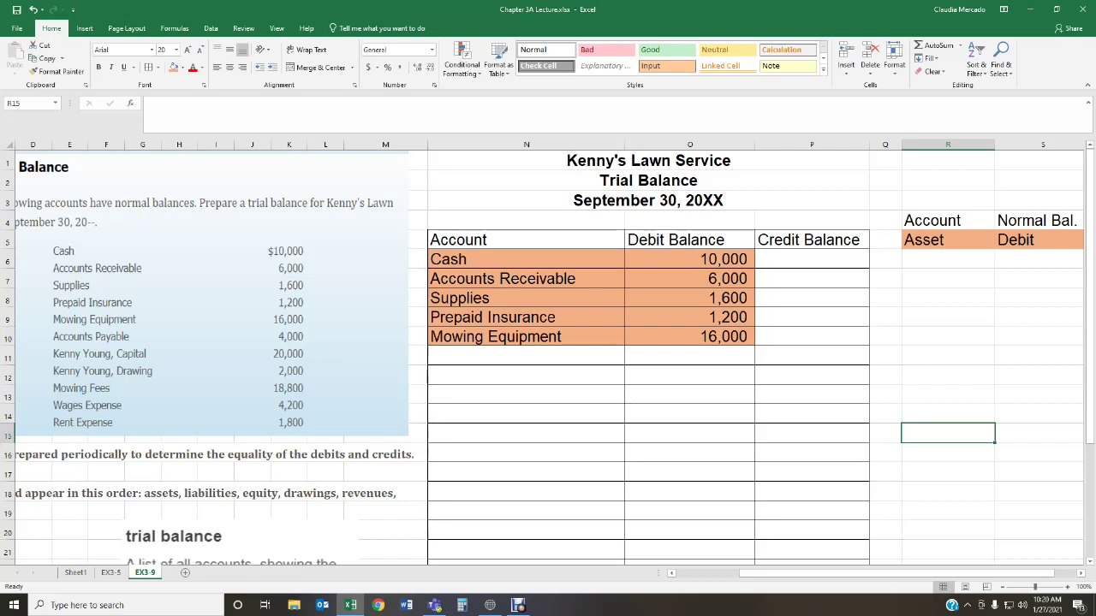
Enter Accounts Payable in N11 as the next account in the trial balance
left_click(526, 355)
type("Accou")
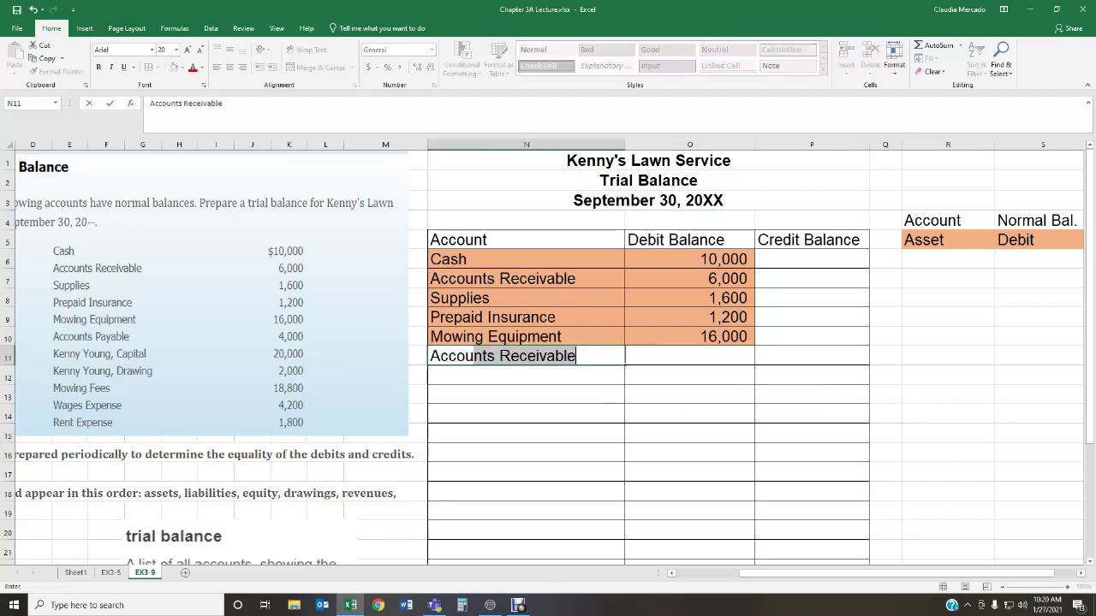
type("nts Payable")
key("Tab")
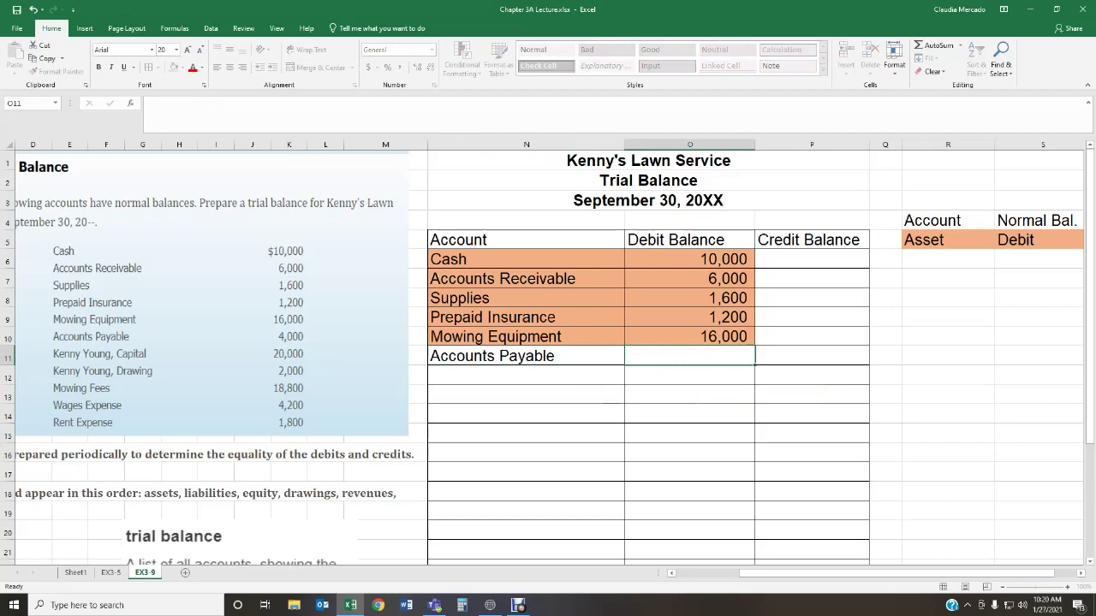
Add a normal balance note for Liabilities in R6 with Credit in S6
left_click(947, 260)
type("Liabilities")
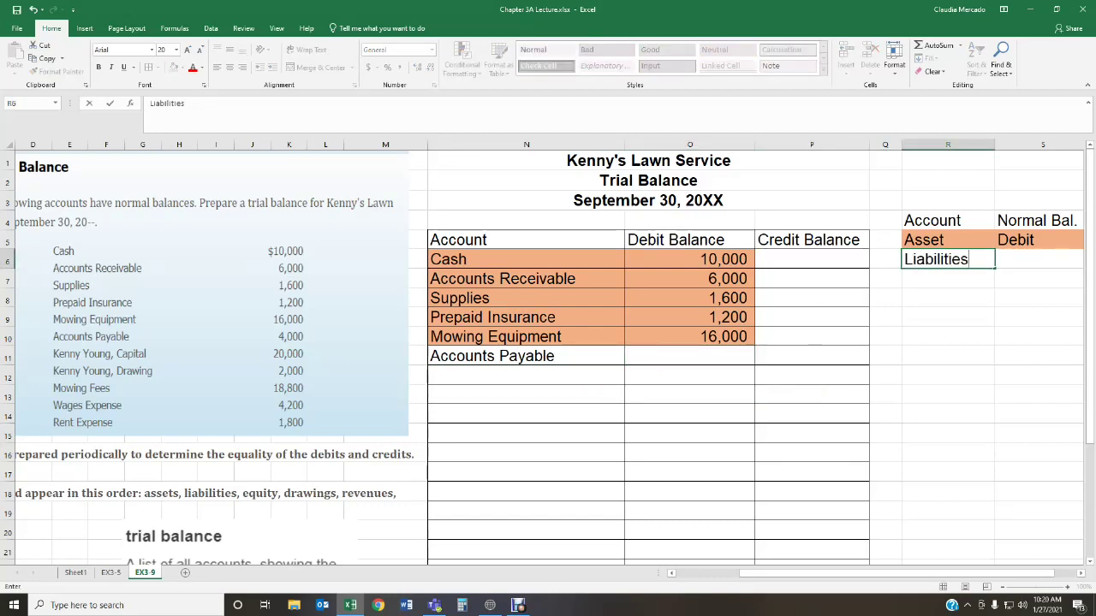
key("Tab")
type("Credit")
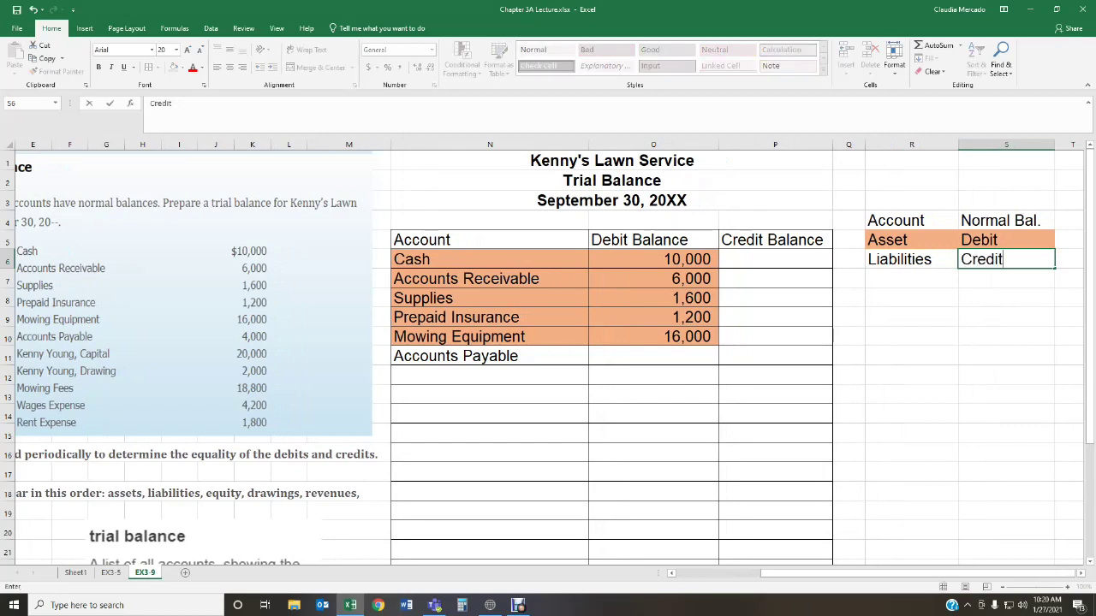
key("Tab")
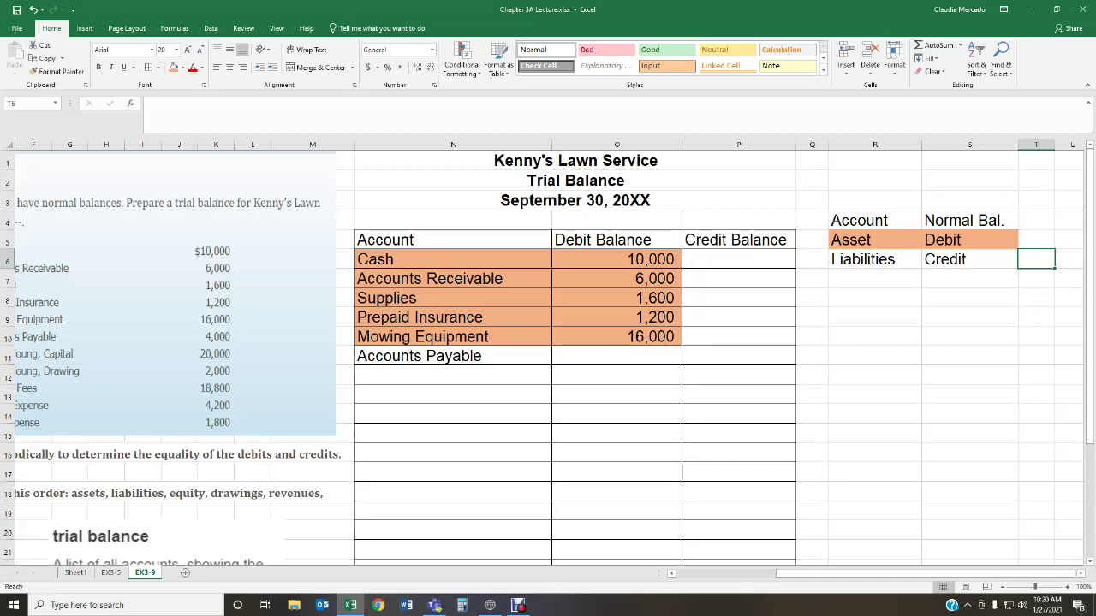
Enter 4000 in P11 as the credit balance of Accounts Payable
left_click_drag(924, 573, 826, 573)
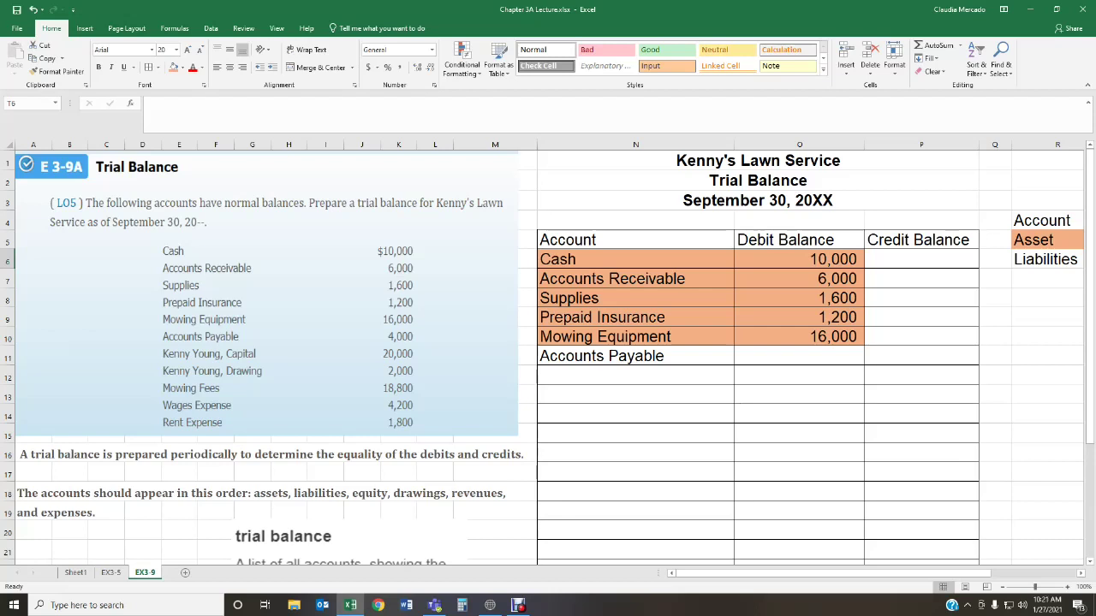
scroll(548, 351, "right", 2)
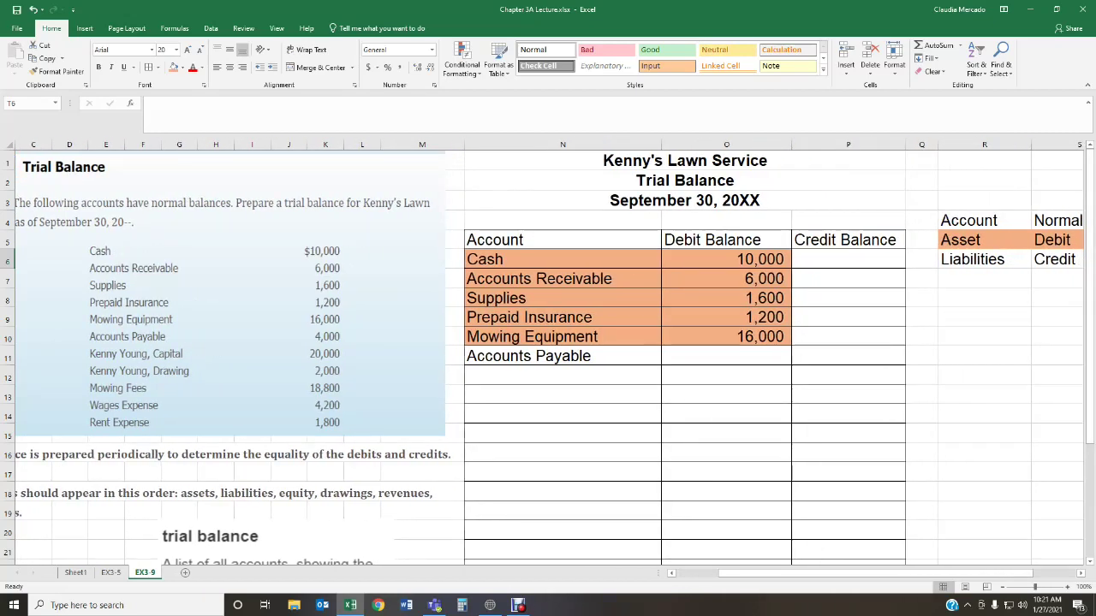
left_click(726, 356)
left_click(847, 356)
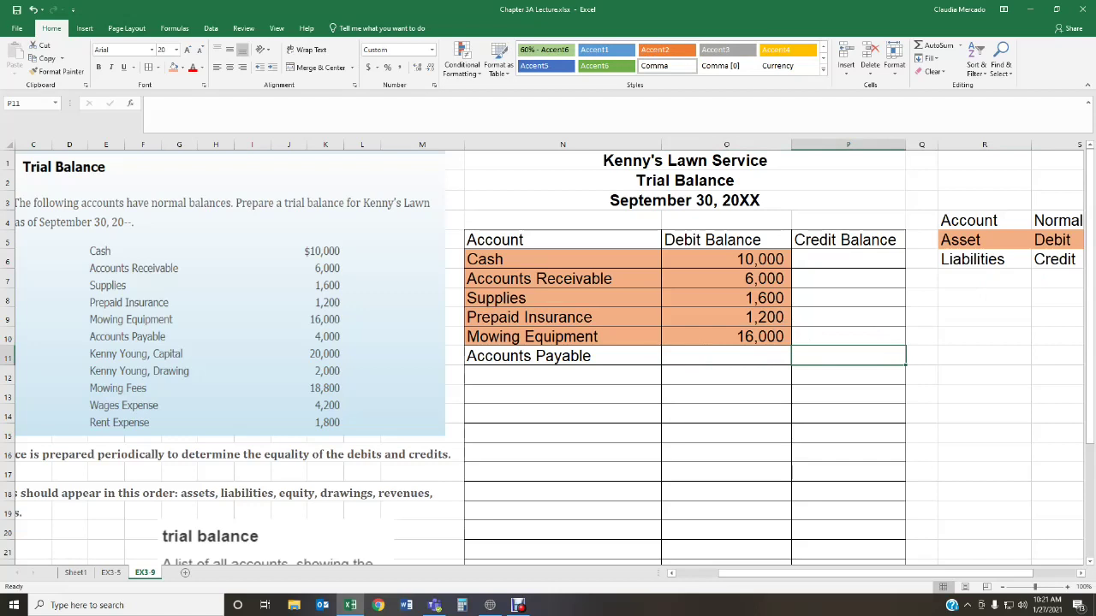
type("4000")
key("Return")
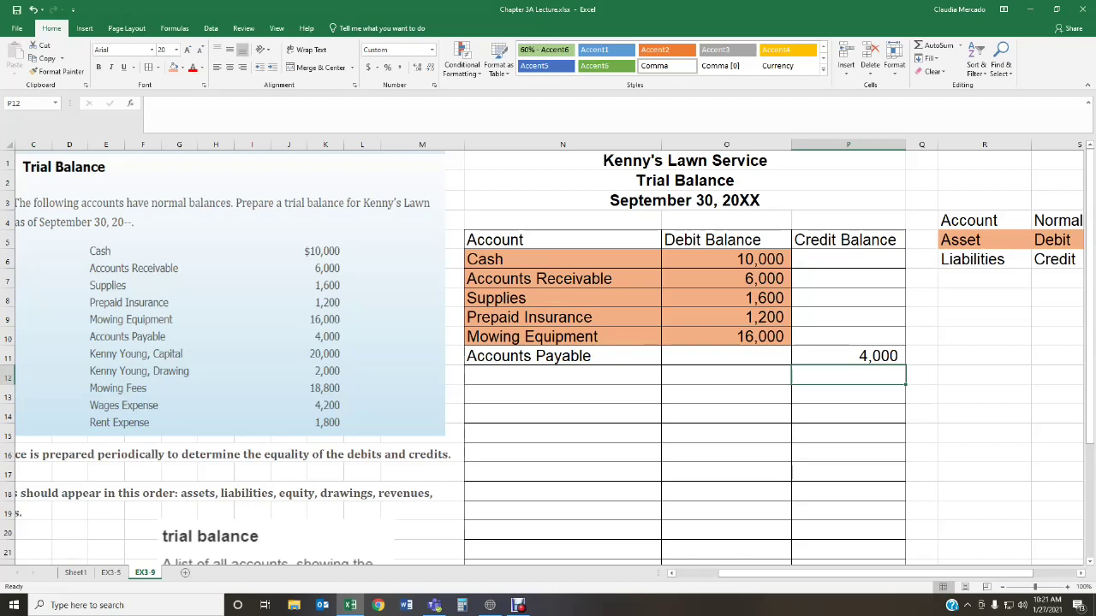
Fill the Accounts Payable row N11:P11 and the Liabilities note in R6:S6 with light green
left_click_drag(563, 356, 847, 356)
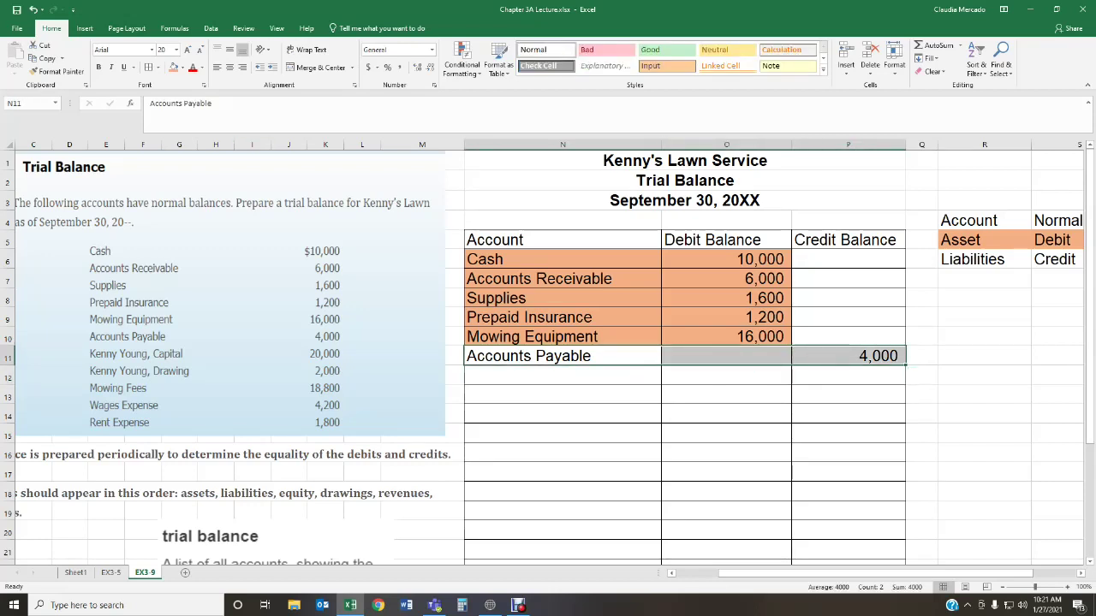
left_click(180, 68)
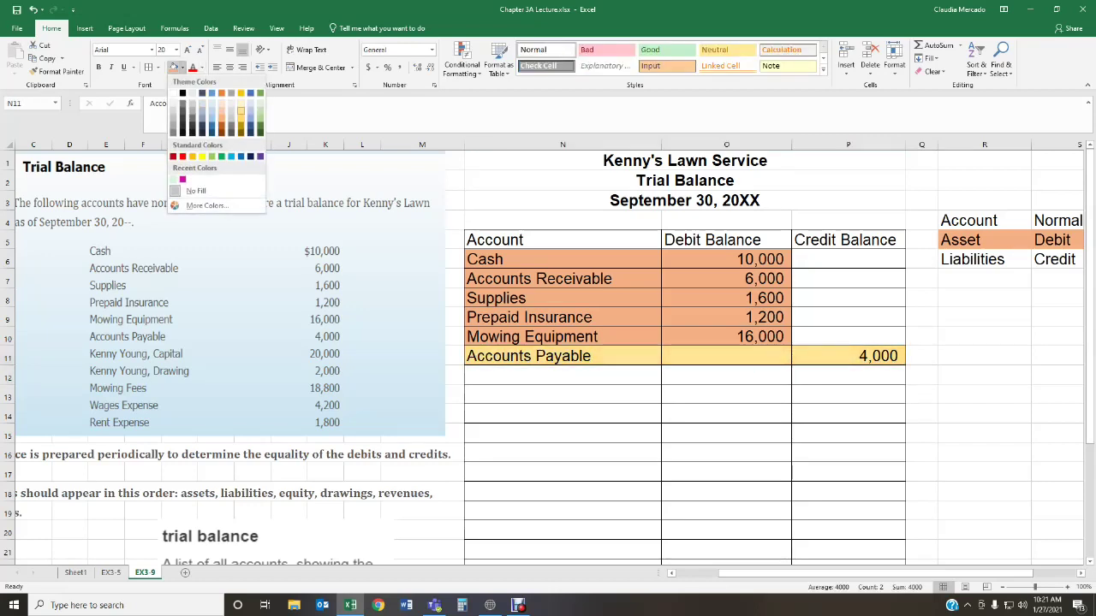
left_click(173, 179)
left_click_drag(973, 258, 1055, 258)
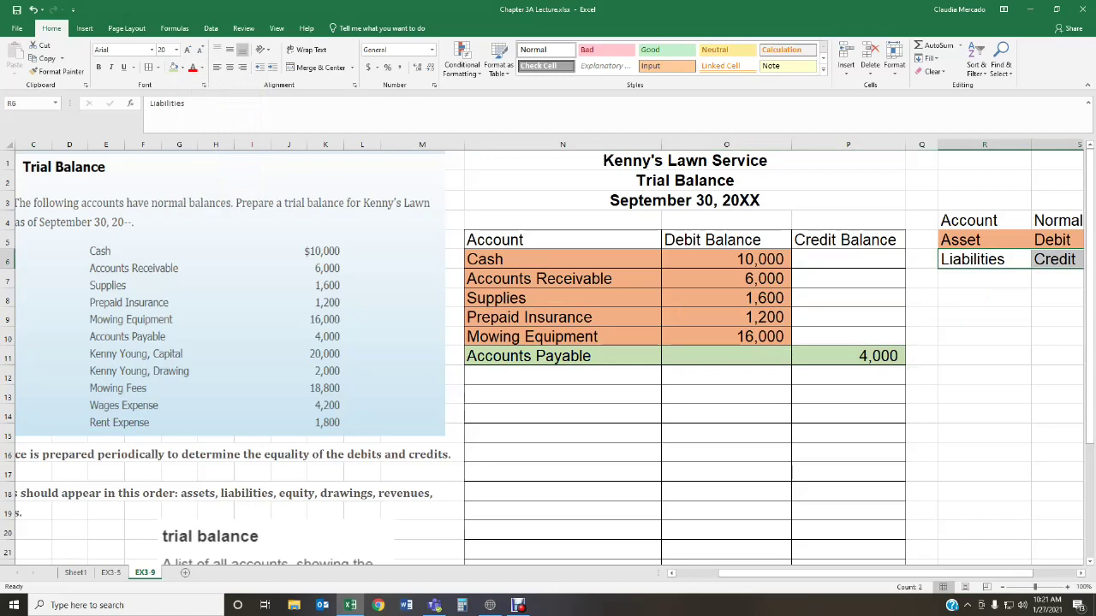
left_click(173, 68)
left_click(1056, 472)
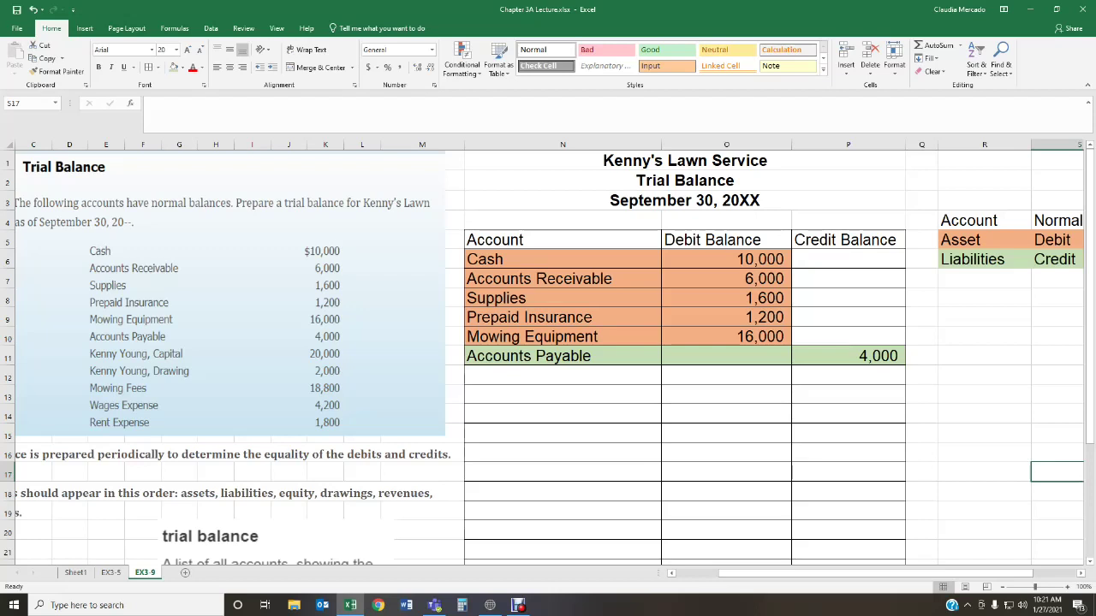
Enter the owner's Capital account, with the owner's full name, in N12 below Accounts Payable
left_click(562, 375)
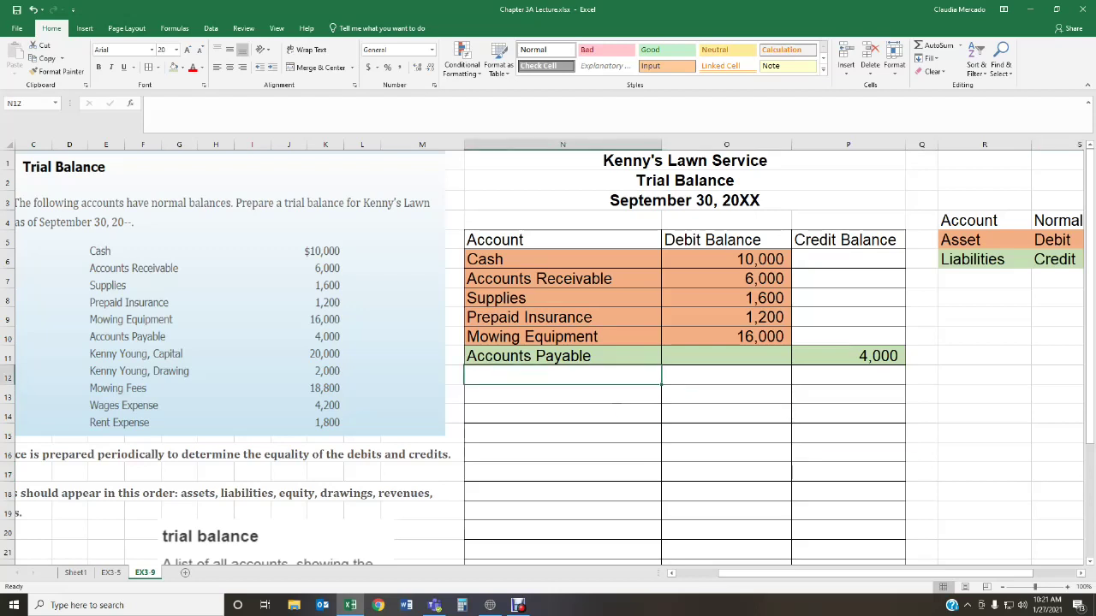
type("Kenny")
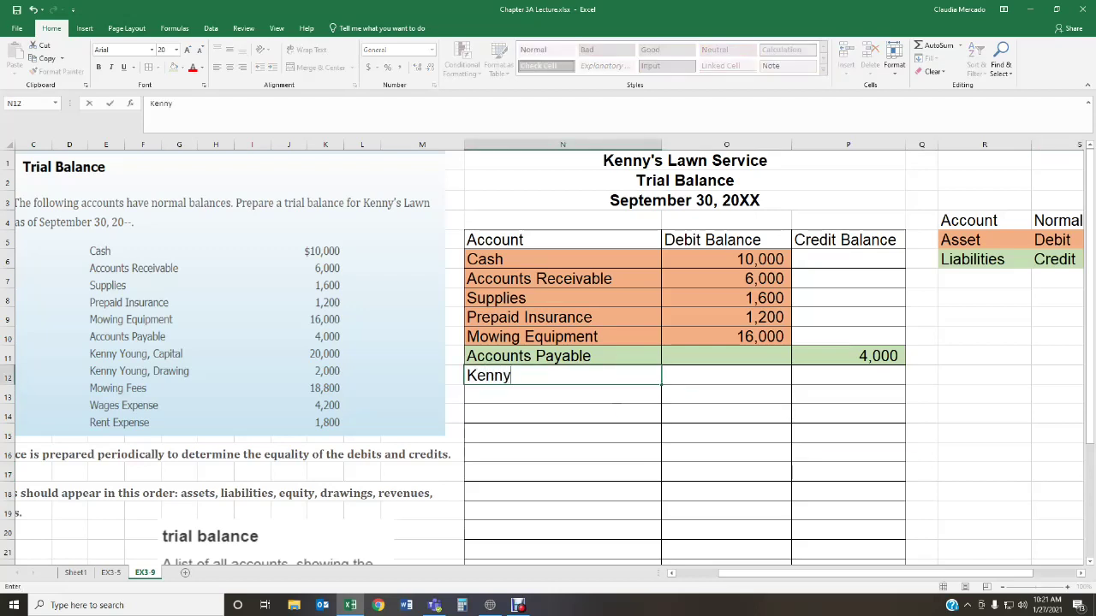
type(" Young, Capital")
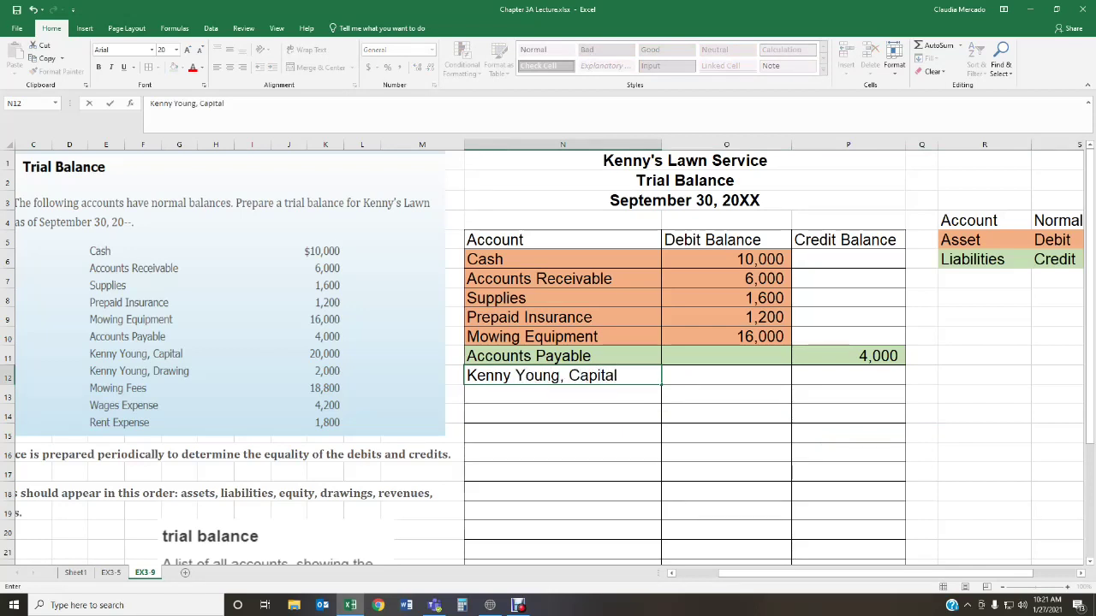
key("Tab")
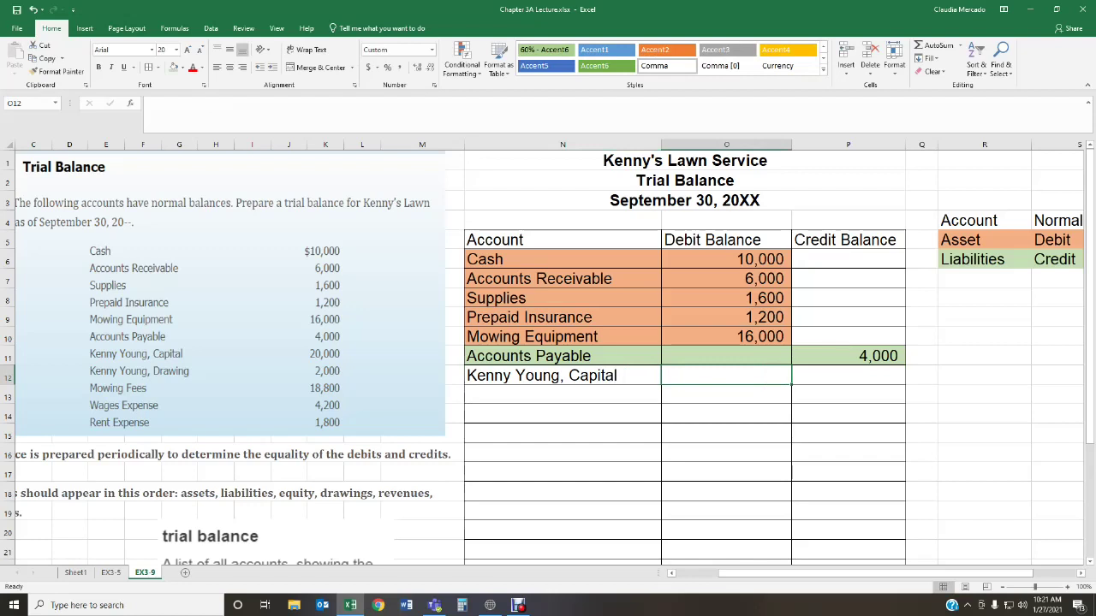
key("Tab")
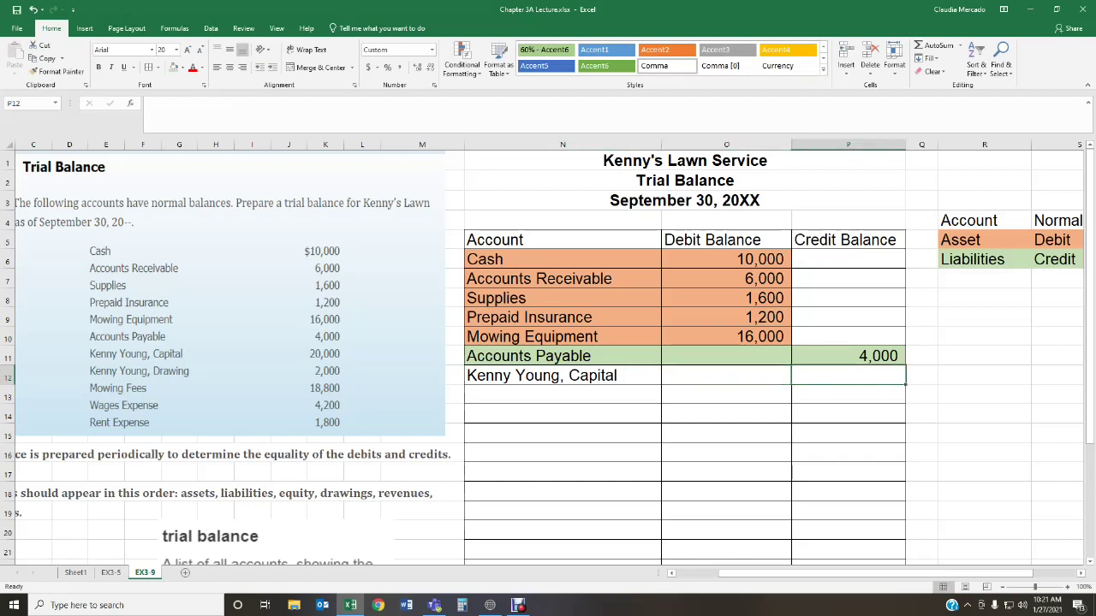
Add a normal balance note for Capital in R7 with Credit in S7
left_click(984, 279)
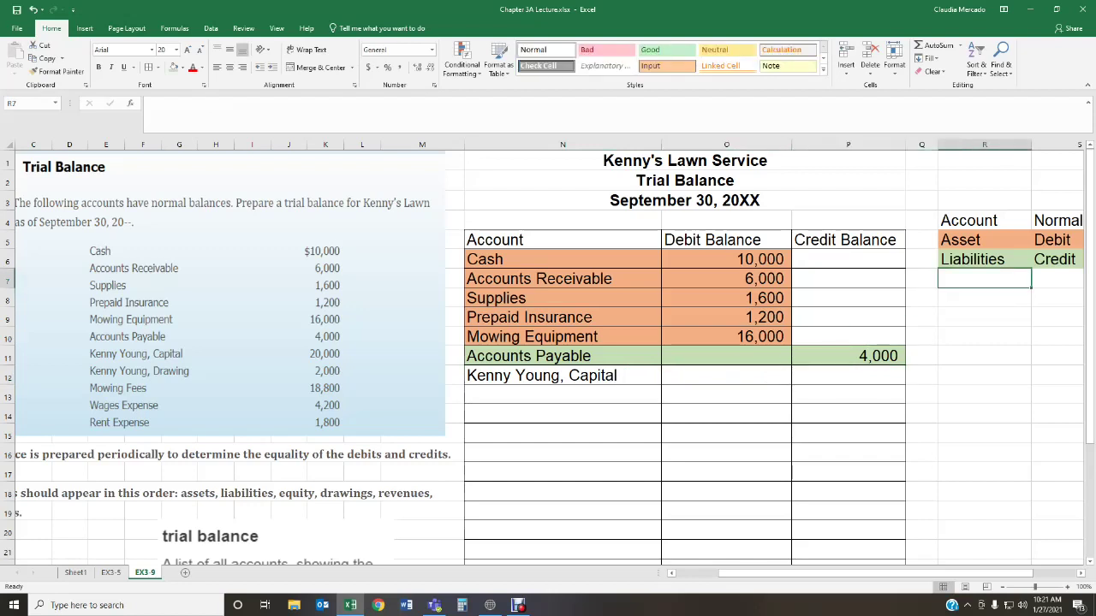
type("Capital")
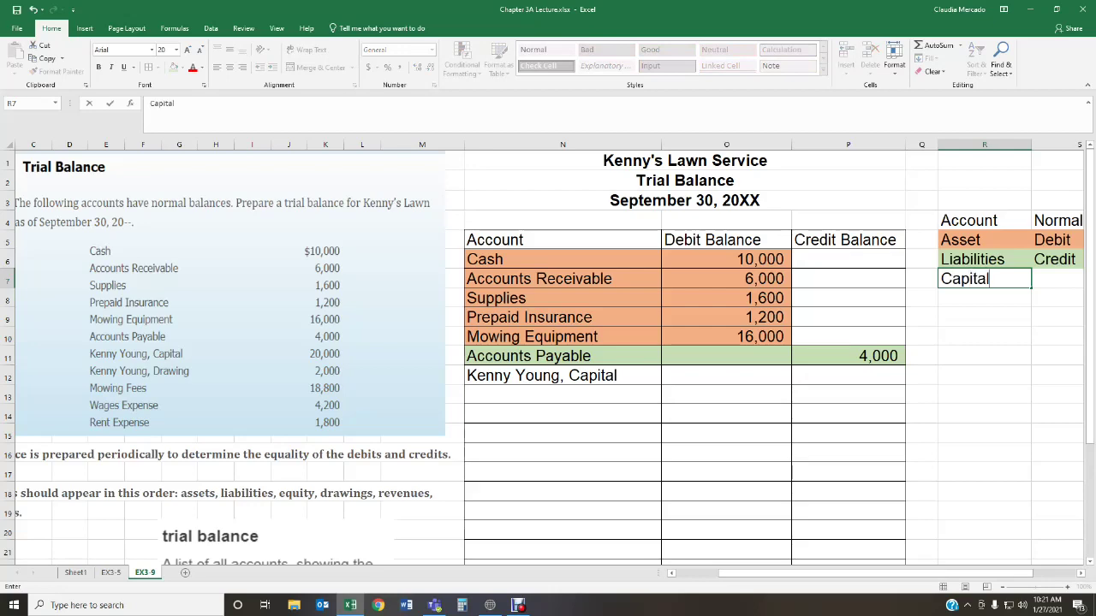
key("Tab")
type("Credit")
key("Tab")
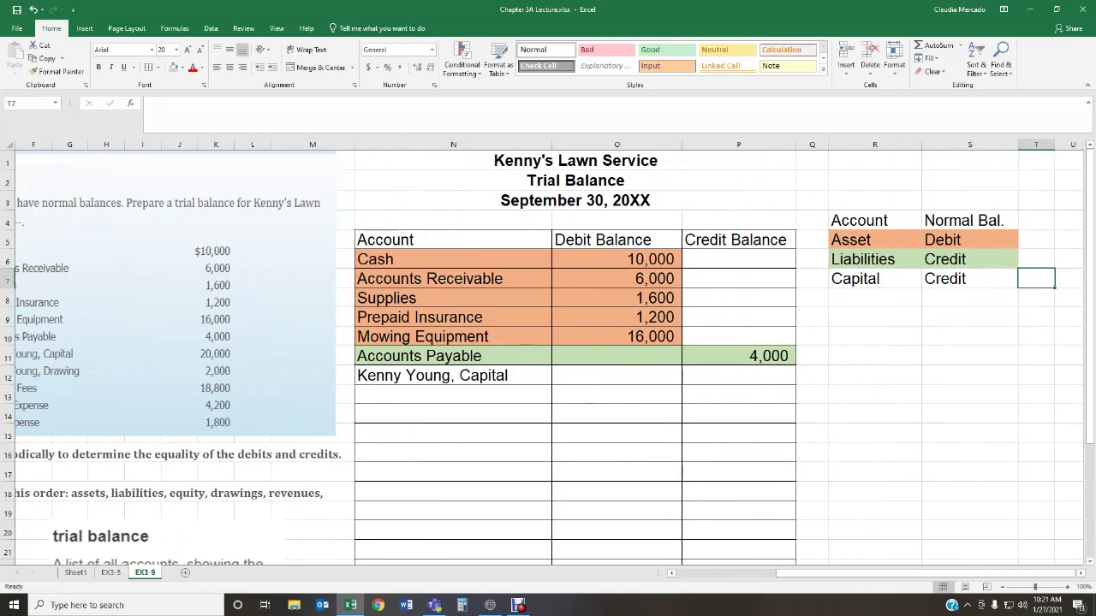
Enter 20000 in P12 as the credit balance of the owner's Capital account
left_click(738, 376)
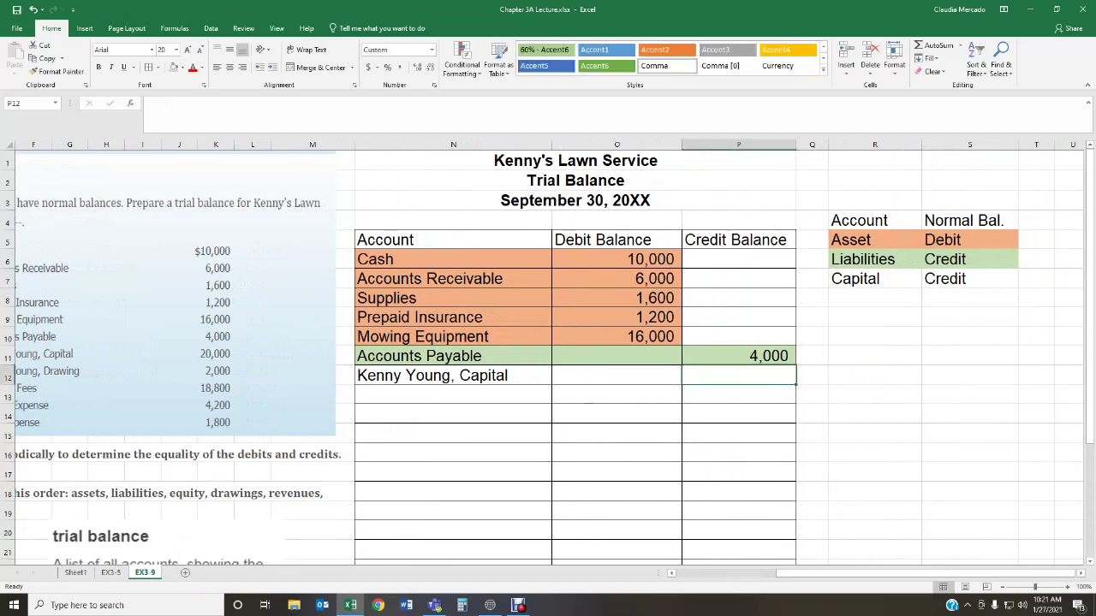
scroll(547, 351, "left", 4)
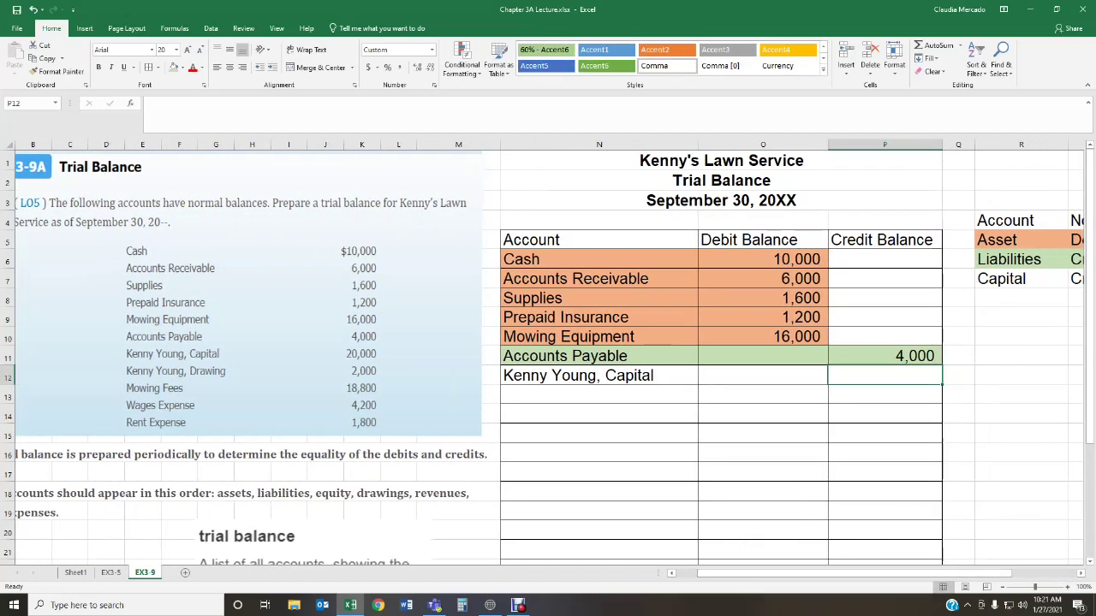
type("20000")
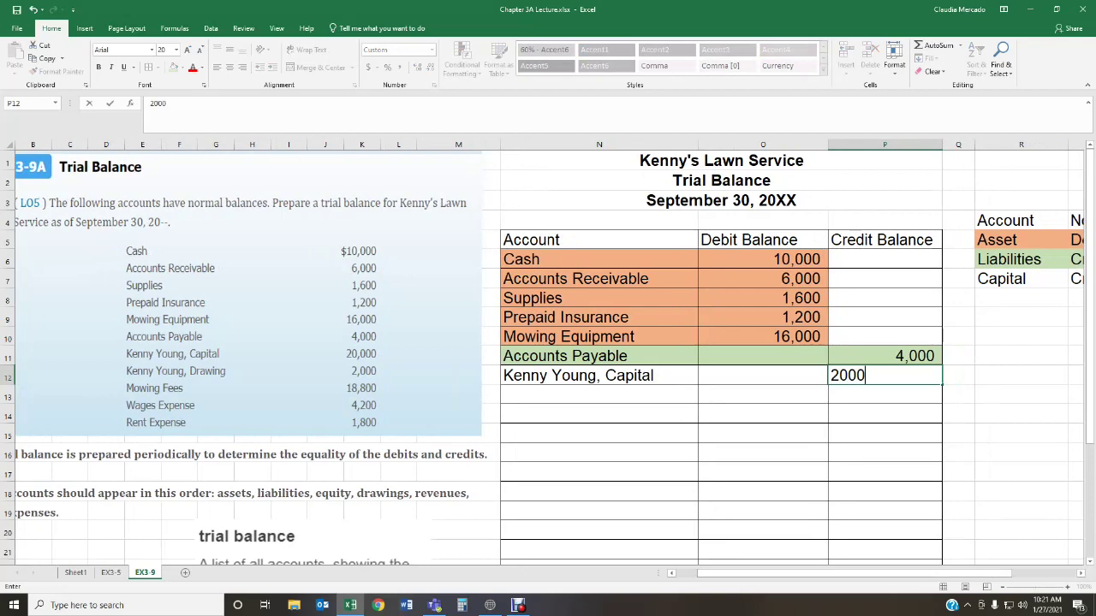
key("Return")
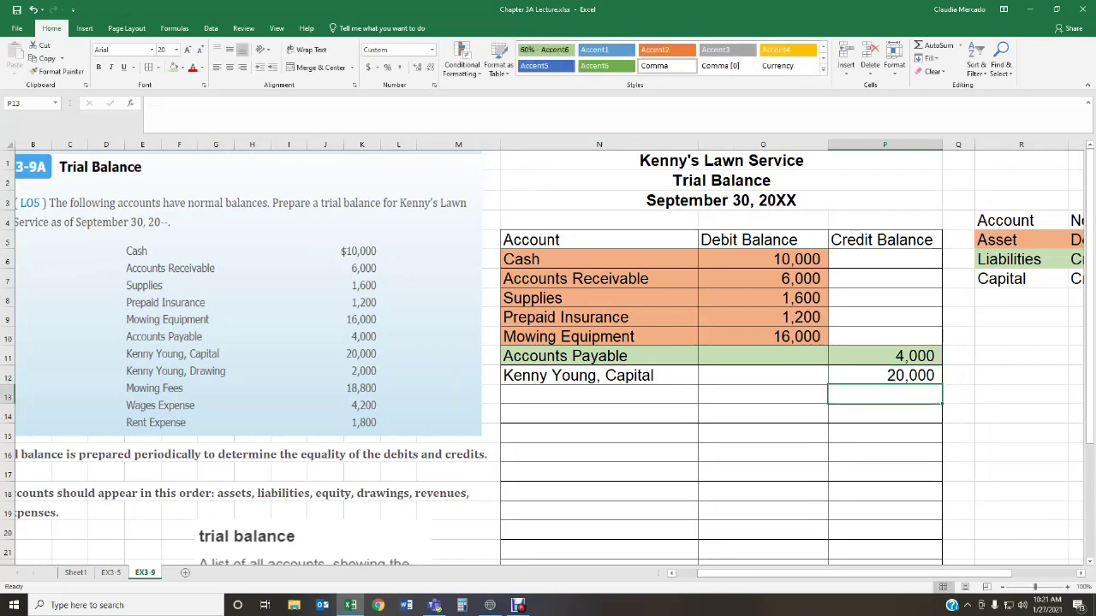
scroll(548, 351, "right", 2)
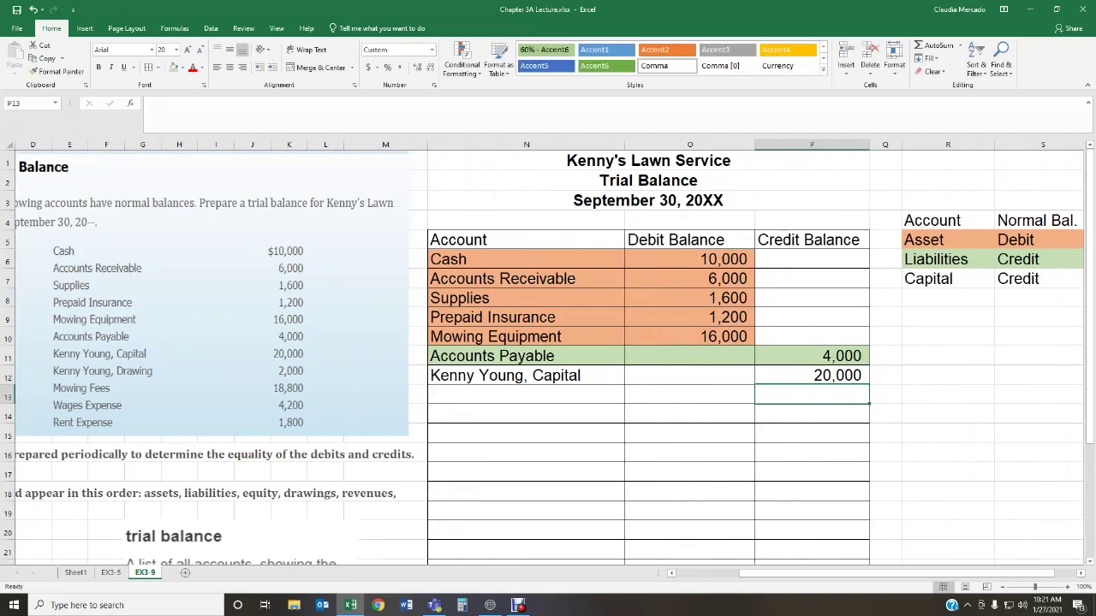
Fill the Capital note in R7:S7 and the owner's Capital row N12:P12 with a light pink custom color
left_click_drag(947, 279, 1038, 279)
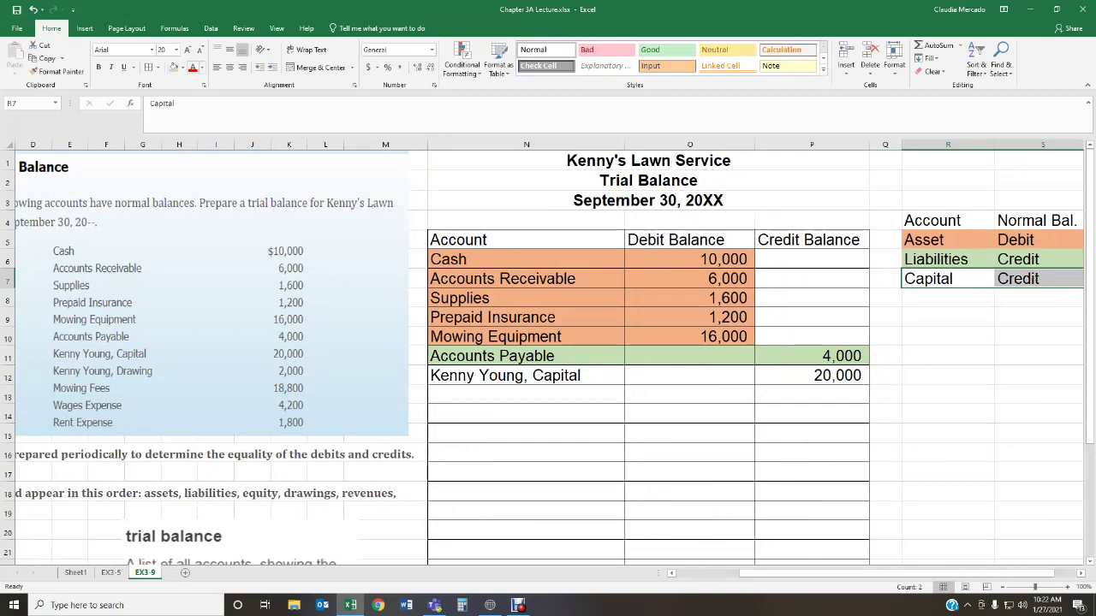
left_click(183, 67)
left_click(195, 191)
left_click(569, 293)
left_click(658, 226)
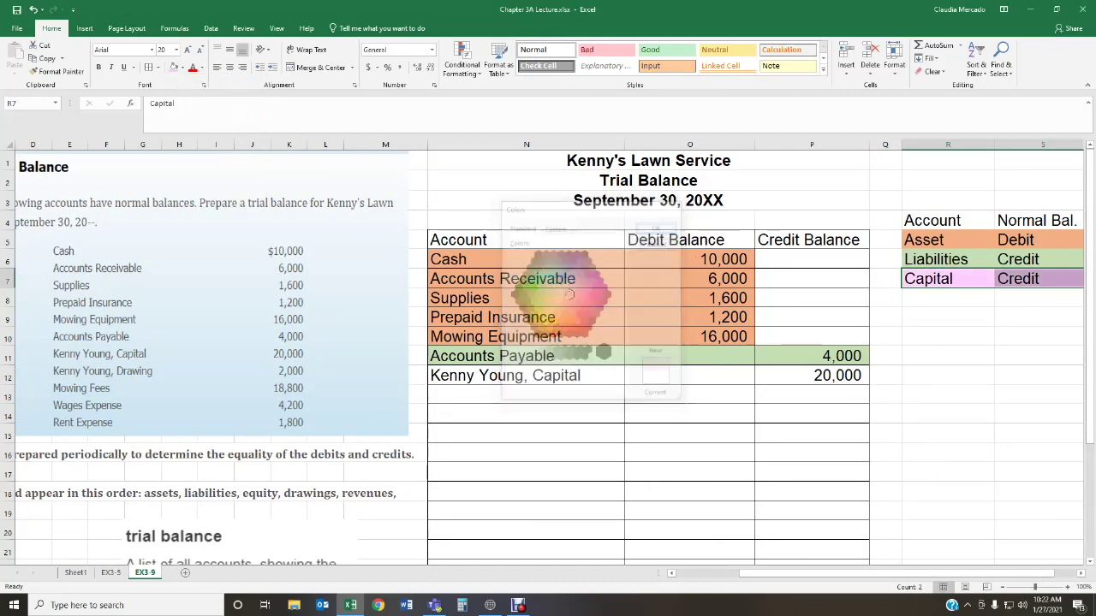
left_click_drag(505, 375, 856, 375)
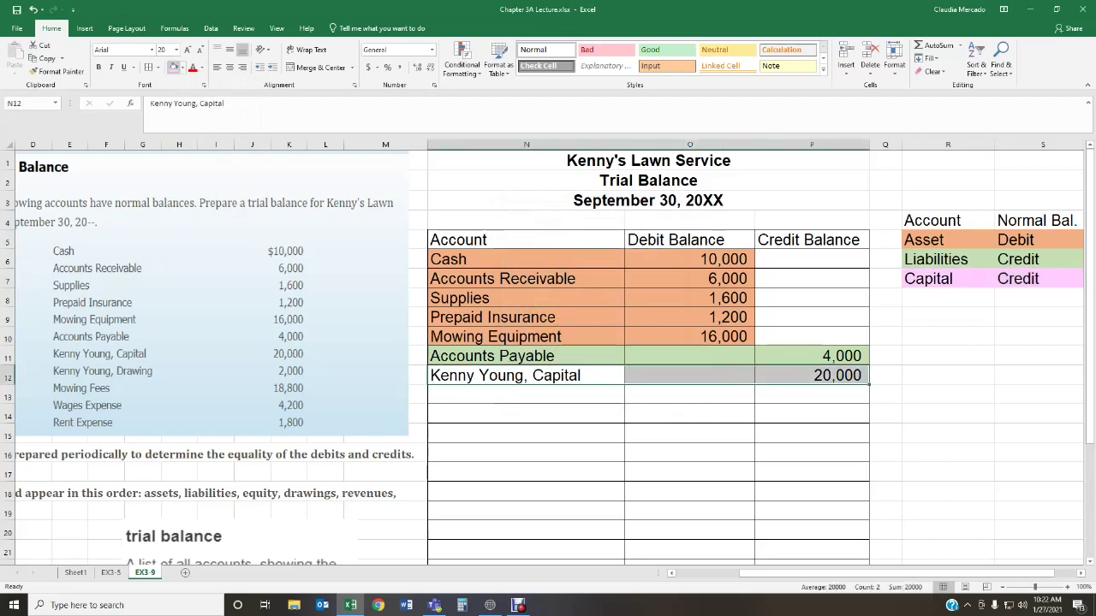
left_click(173, 68)
left_click(947, 395)
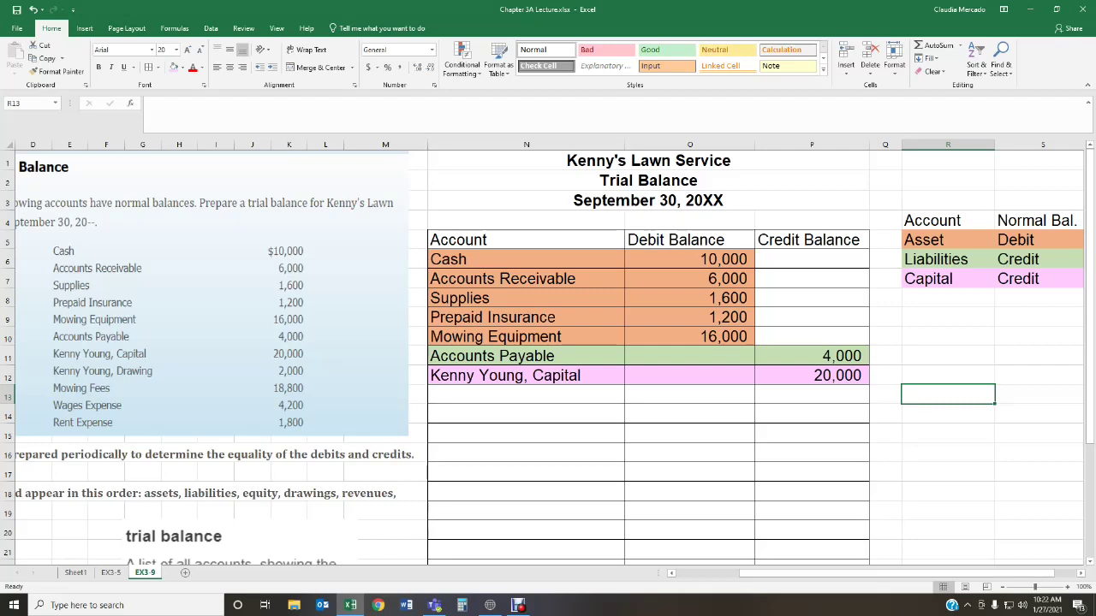
Enter the owner's Drawing account, with the owner's full name, in N13 below the Capital account
left_click(689, 472)
left_click(526, 395)
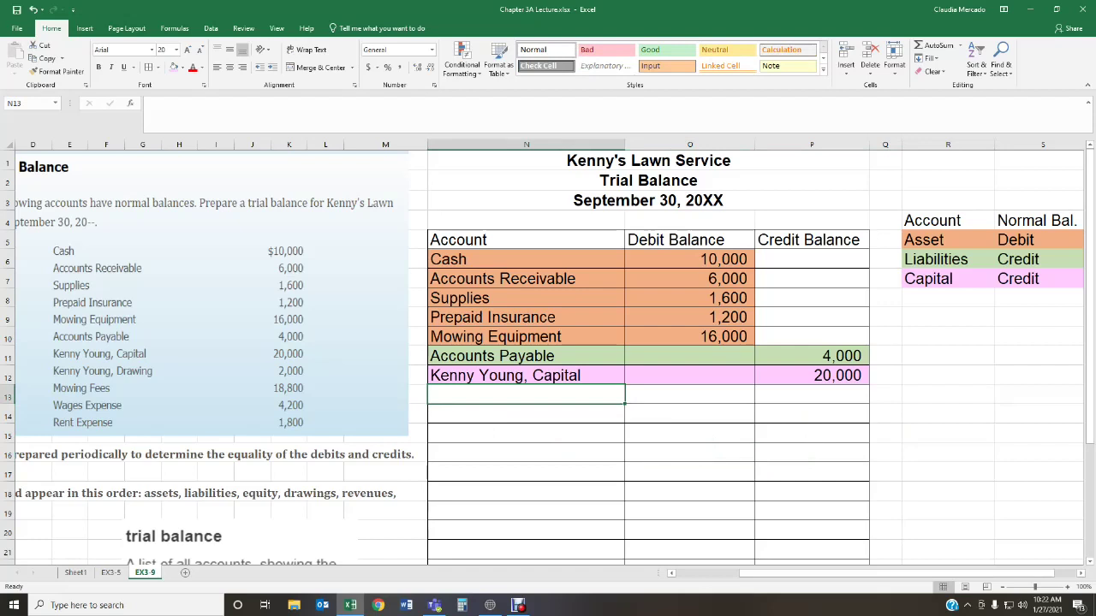
type("Kenny Youn")
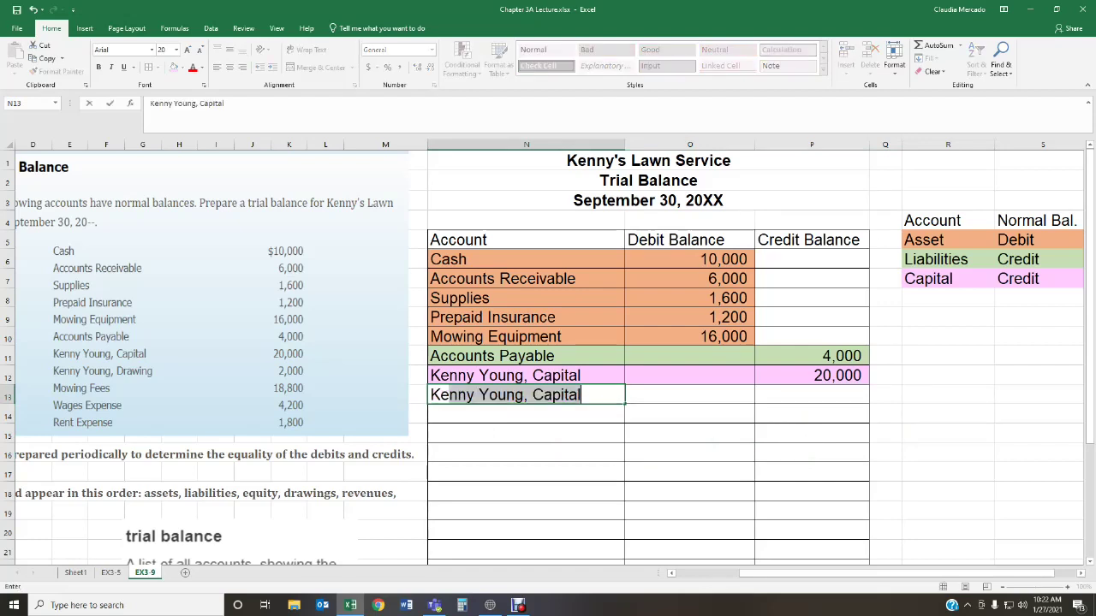
type("g, ")
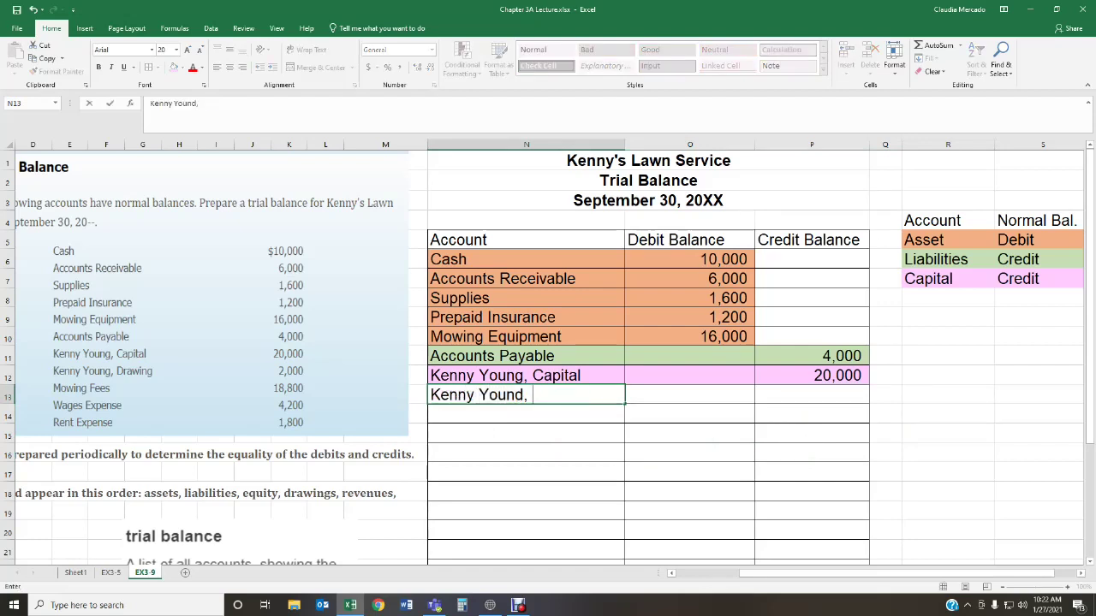
type("Drawing")
key("Tab")
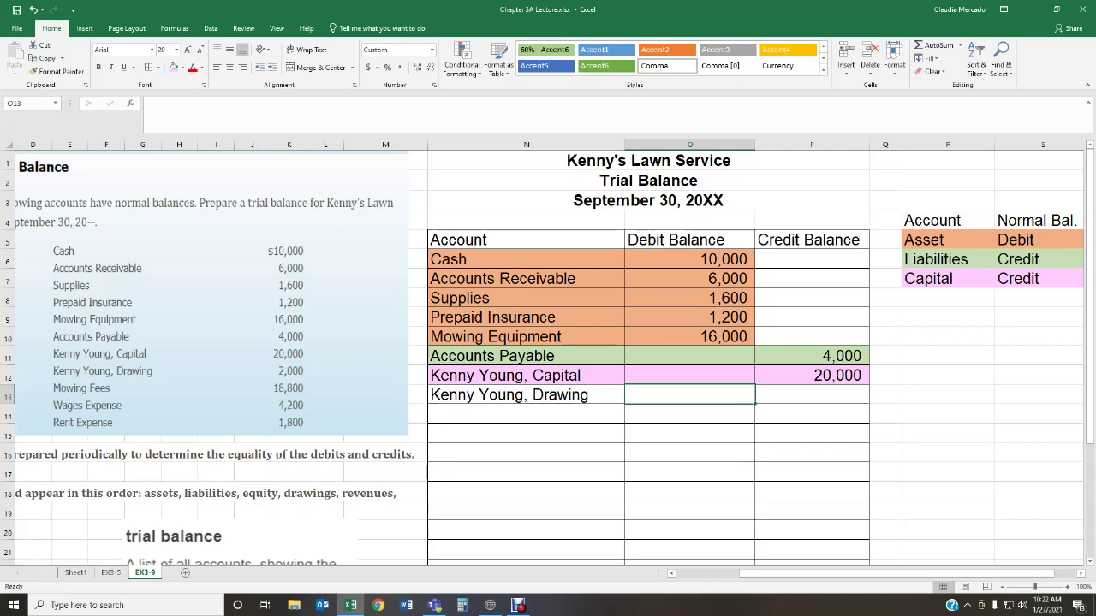
Add a normal balance note for Drawing in R8 with Debit in S8
left_click(948, 298)
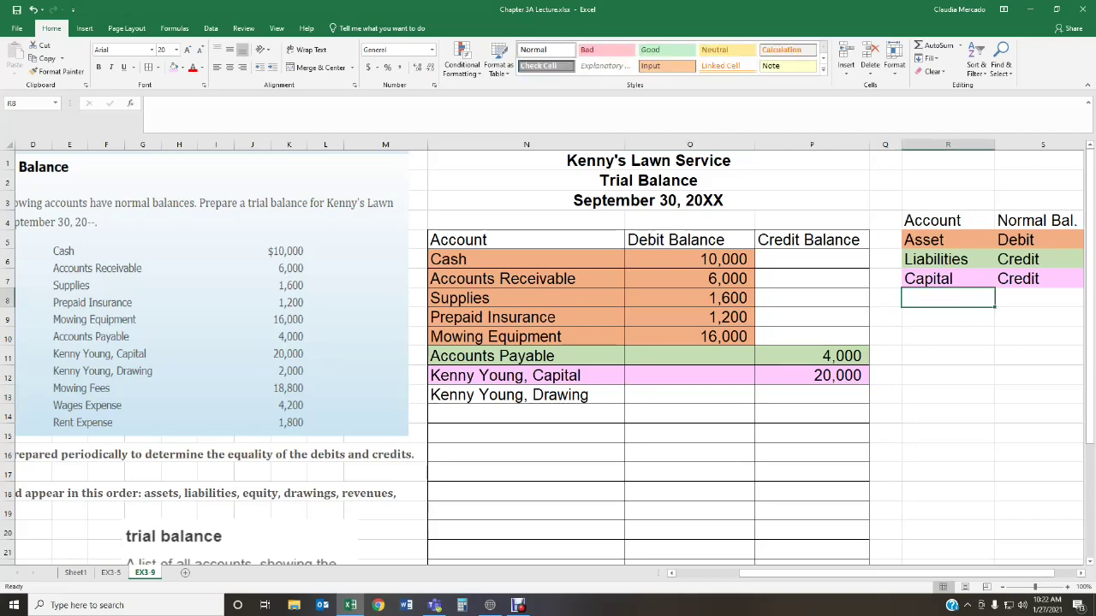
type("Drawing")
key("Tab")
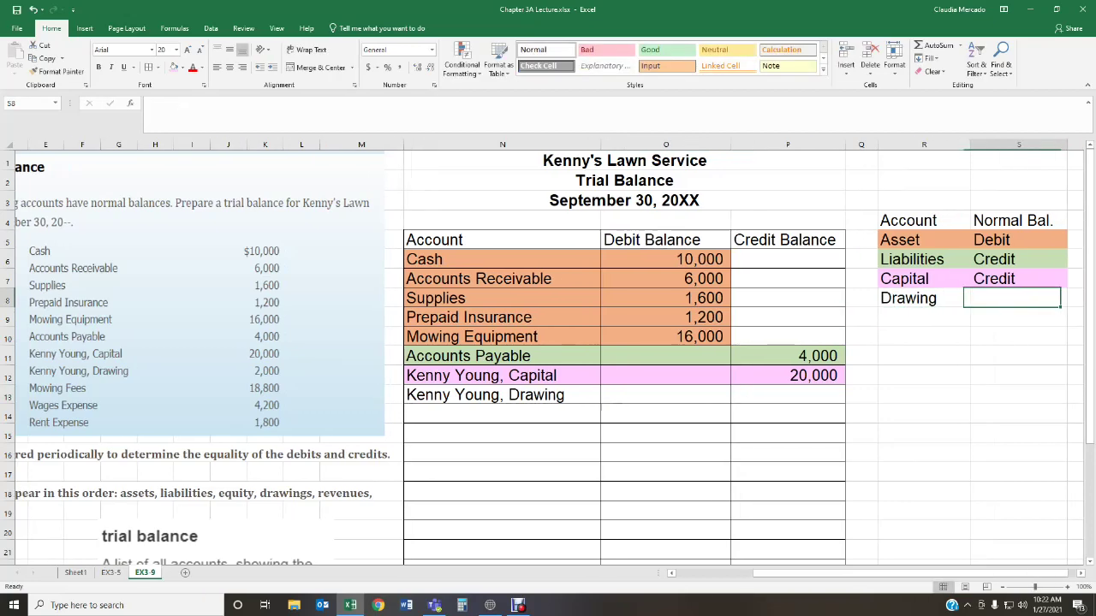
type("Debit")
key("Tab")
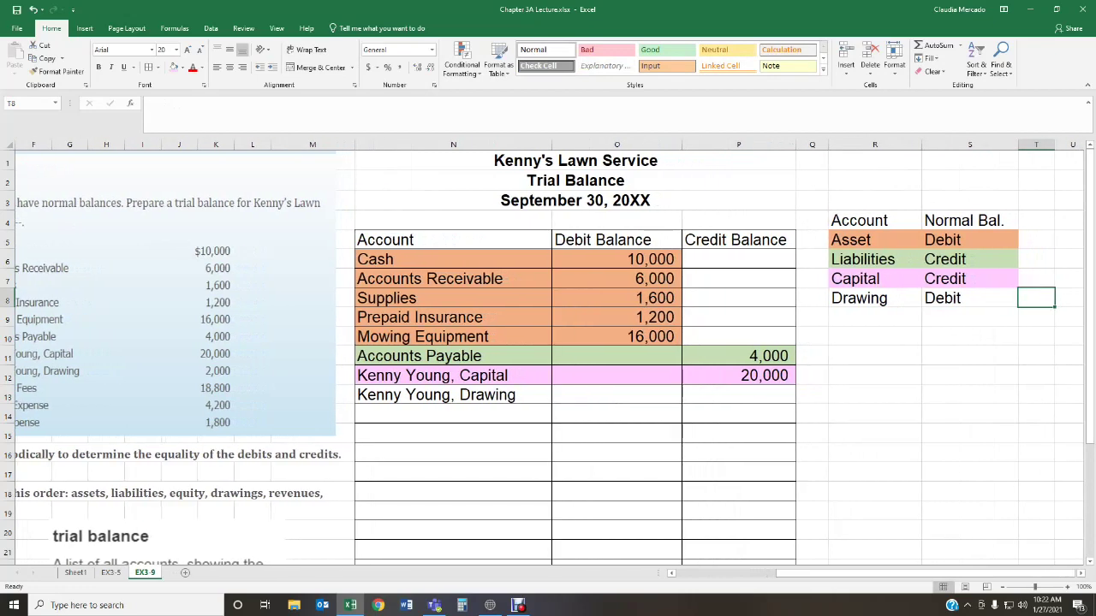
Enter 2000 in O13 as the debit balance of the owner's Drawing account
left_click_drag(924, 573, 846, 573)
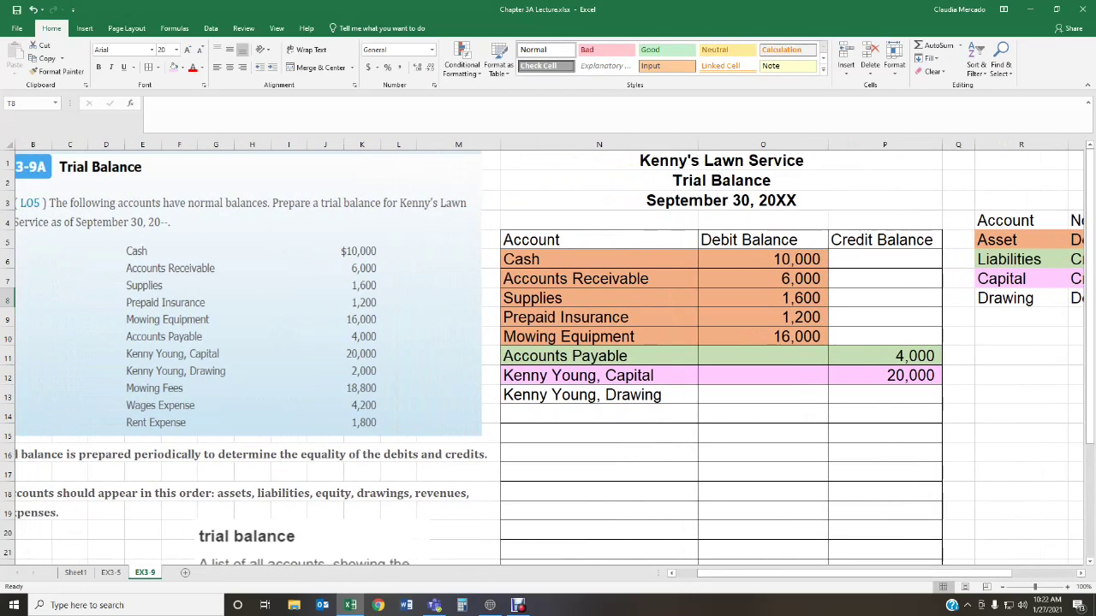
left_click(763, 395)
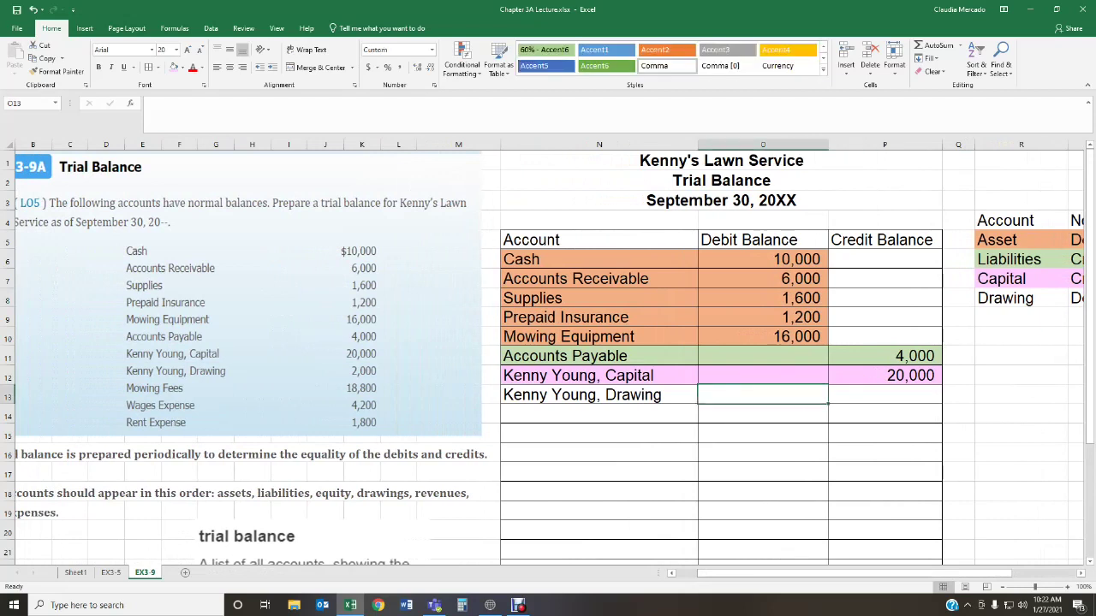
type("2000")
key("Return")
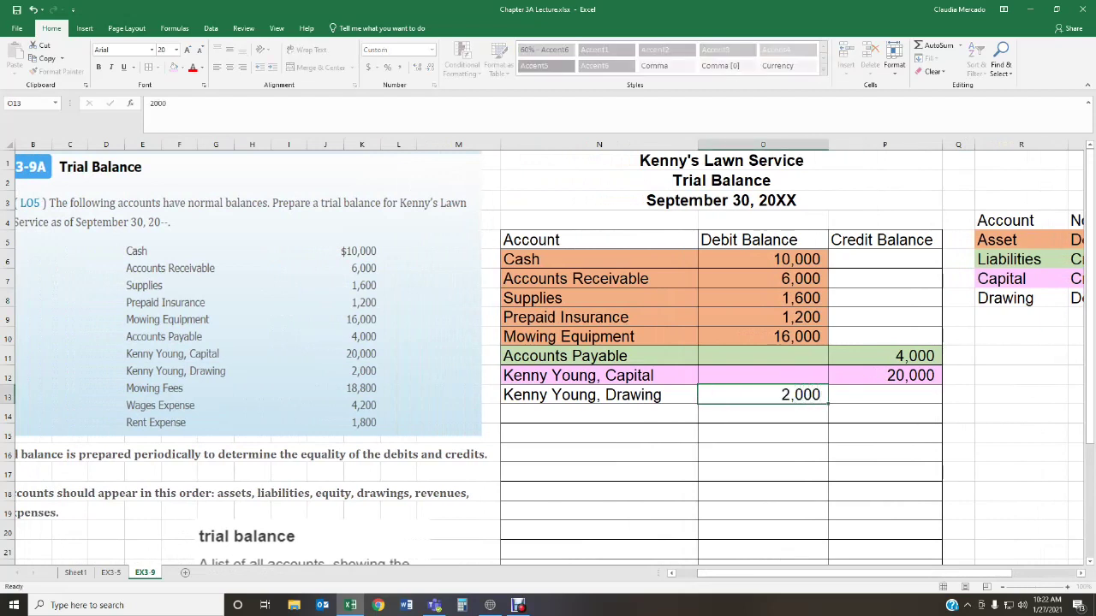
Fill the owner's Drawing row N13:P13 and the Drawing note in R8:S8 with light blue
left_click_drag(582, 394, 884, 394)
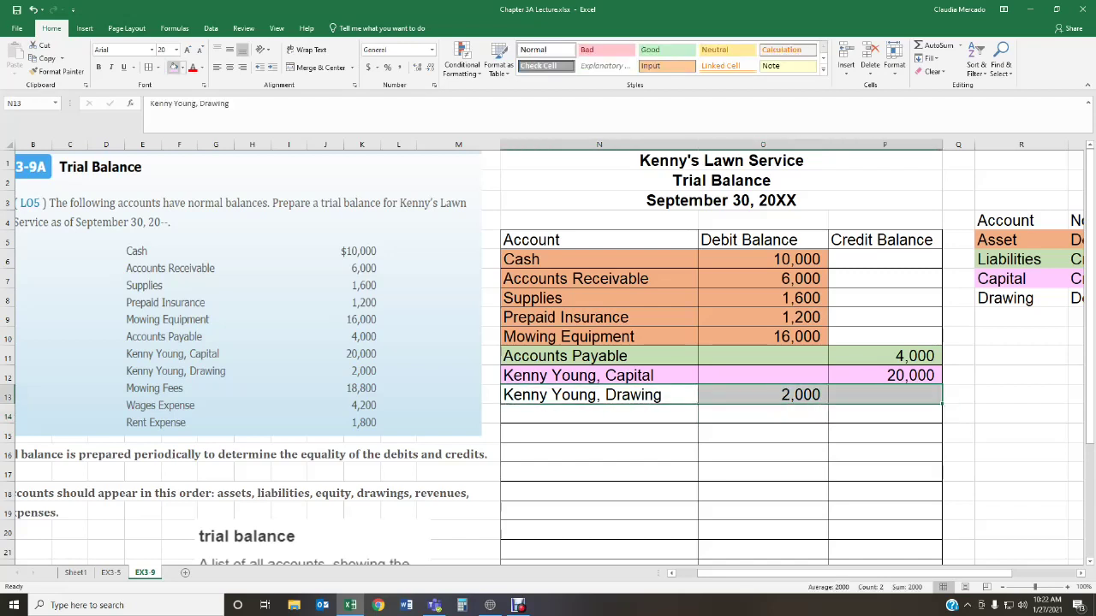
left_click(181, 67)
left_click(211, 111)
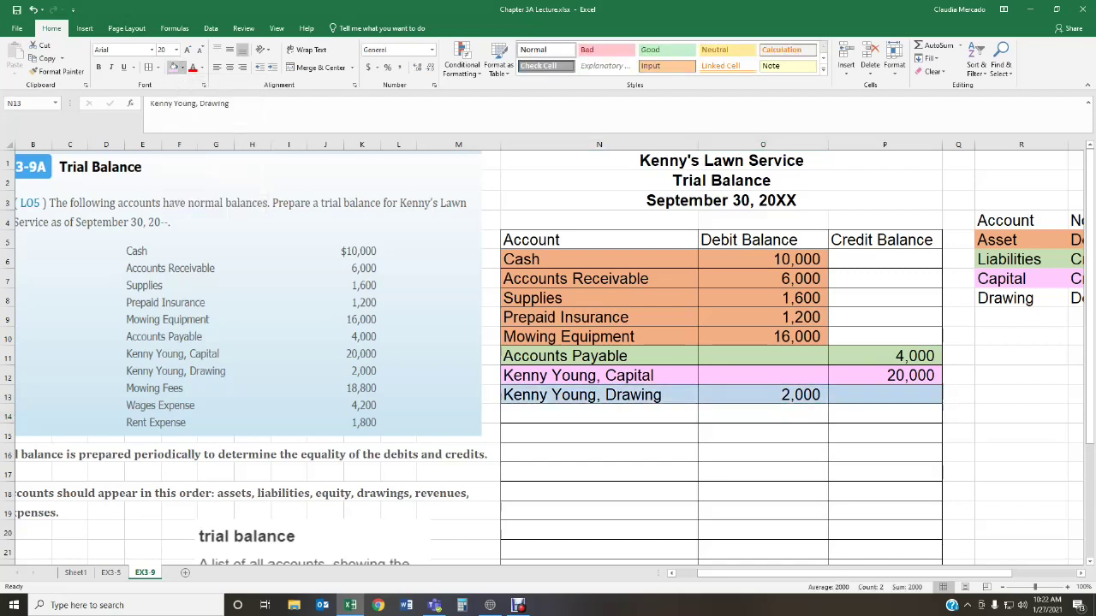
left_click(884, 511)
left_click_drag(865, 573, 928, 574)
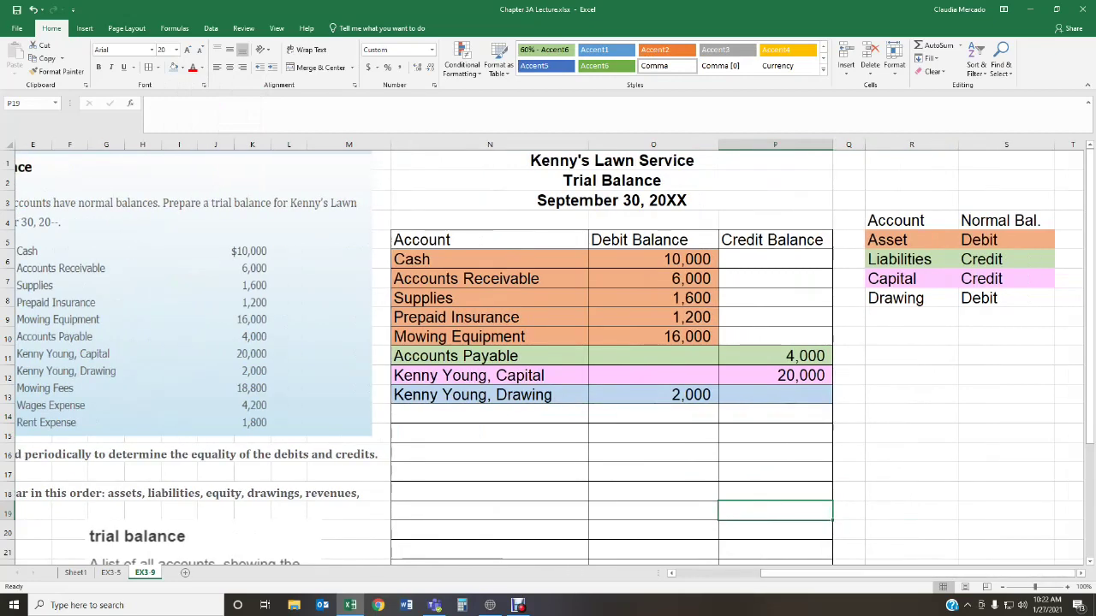
left_click_drag(911, 298, 1006, 298)
left_click(174, 67)
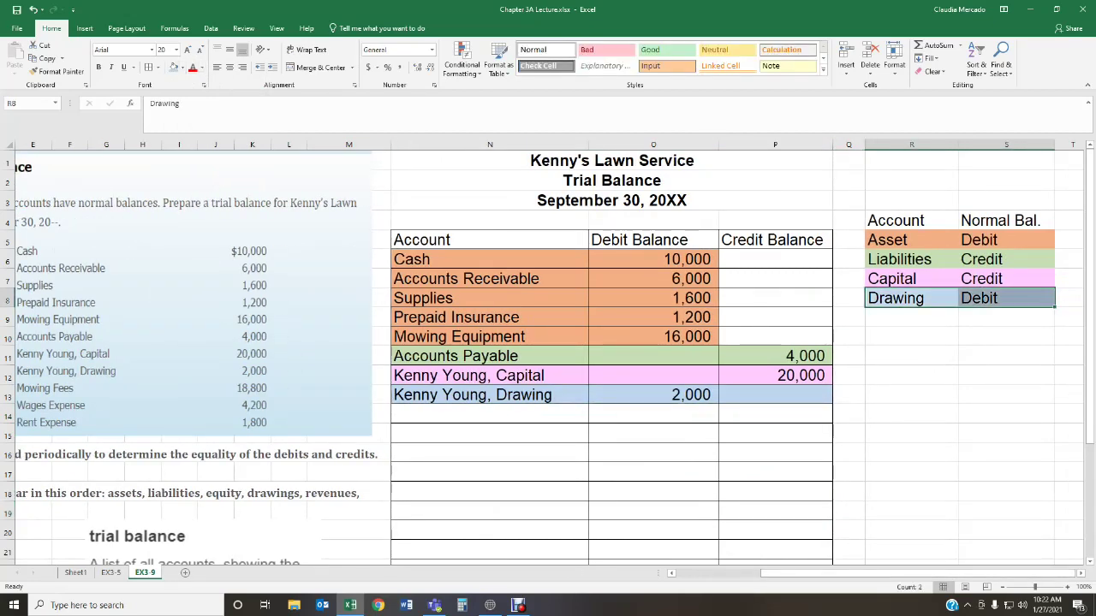
left_click(1005, 433)
Enter the account Mowing Fees in N14 below the owner's Drawing account
left_click_drag(918, 573, 833, 572)
left_click(635, 415)
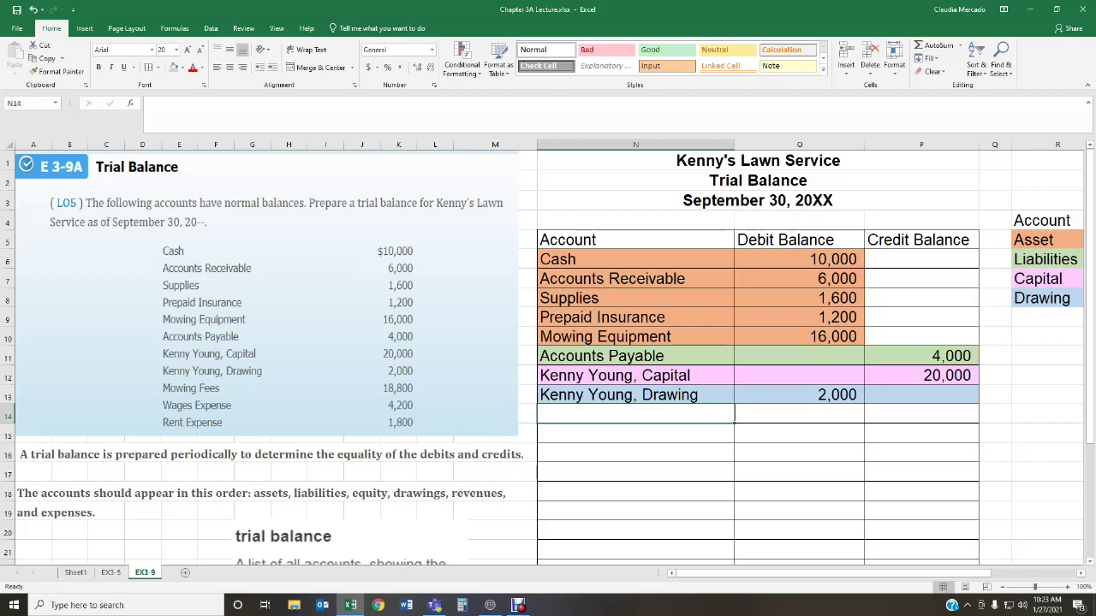
type("Mowing Fees")
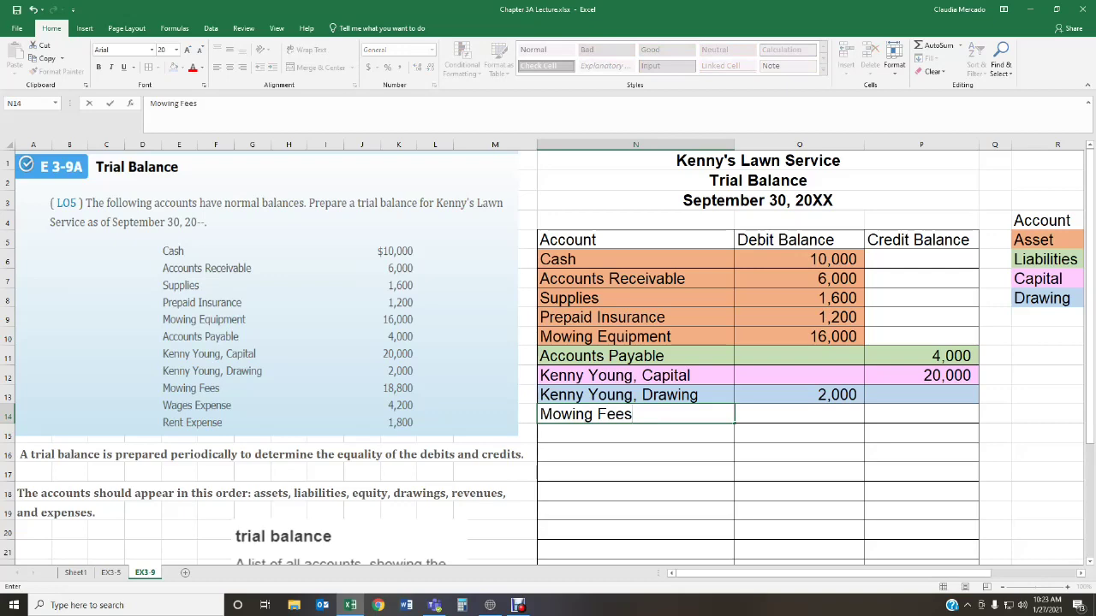
Add a normal balance note for Revenue in R9 with Credit in S9
left_click_drag(826, 573, 911, 573)
left_click(911, 317)
type("Revenue")
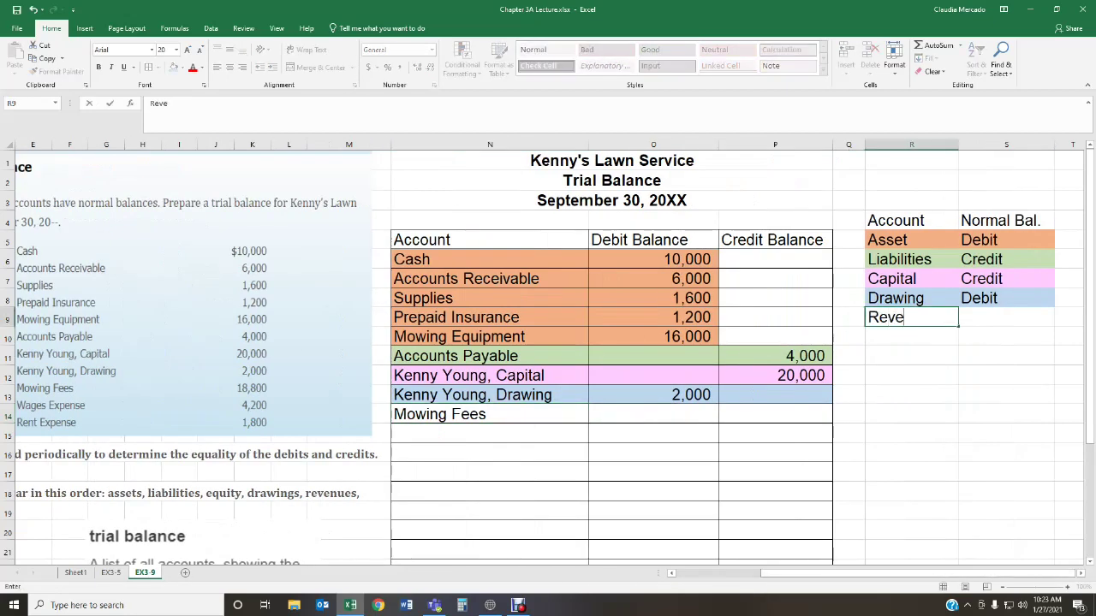
key("Tab")
type("Cred")
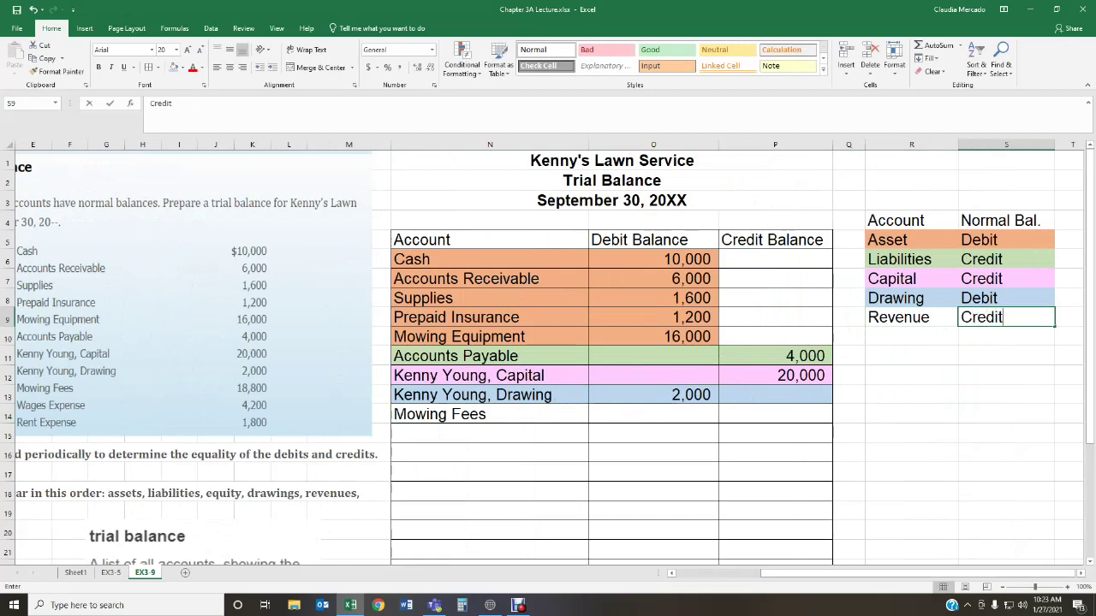
key("Tab")
Fill the Revenue note in R9:S9 with a light lime green custom color
left_click_drag(865, 317, 968, 318)
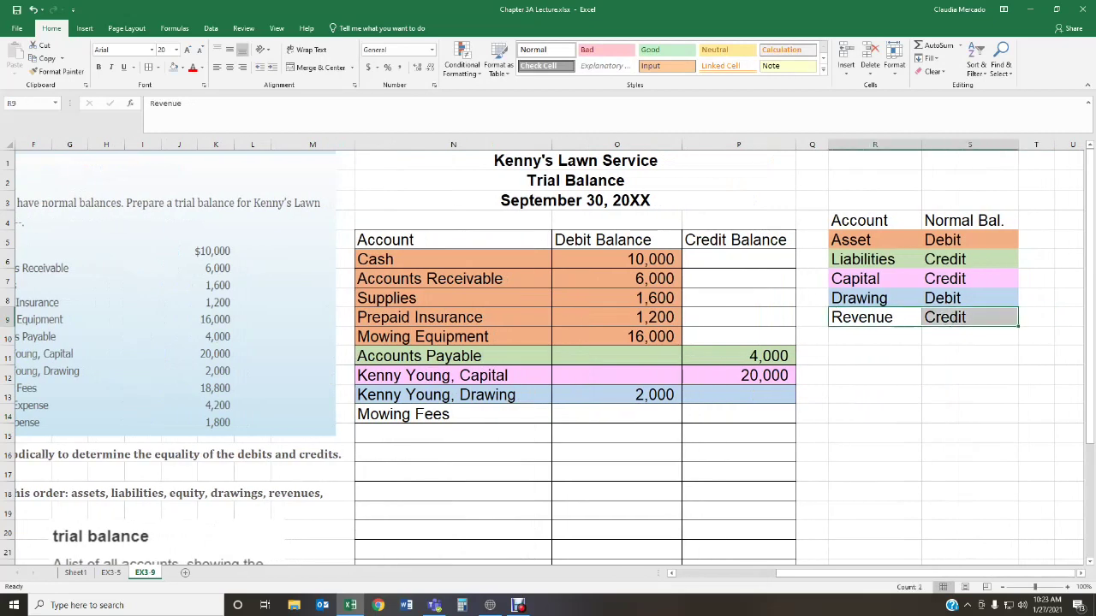
left_click(179, 68)
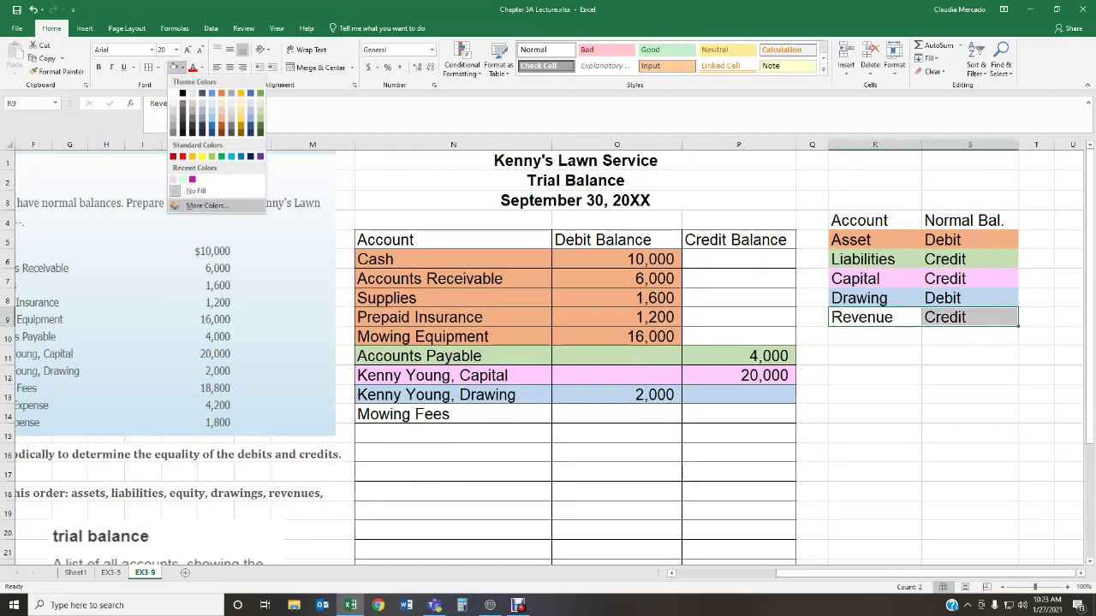
left_click(204, 205)
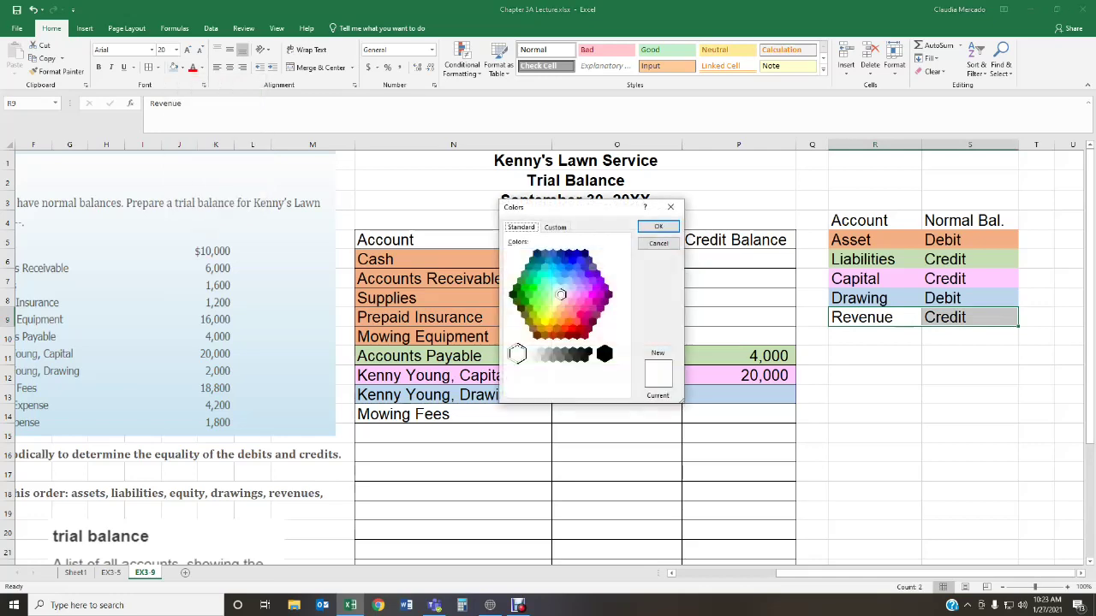
left_click(550, 301)
left_click(659, 227)
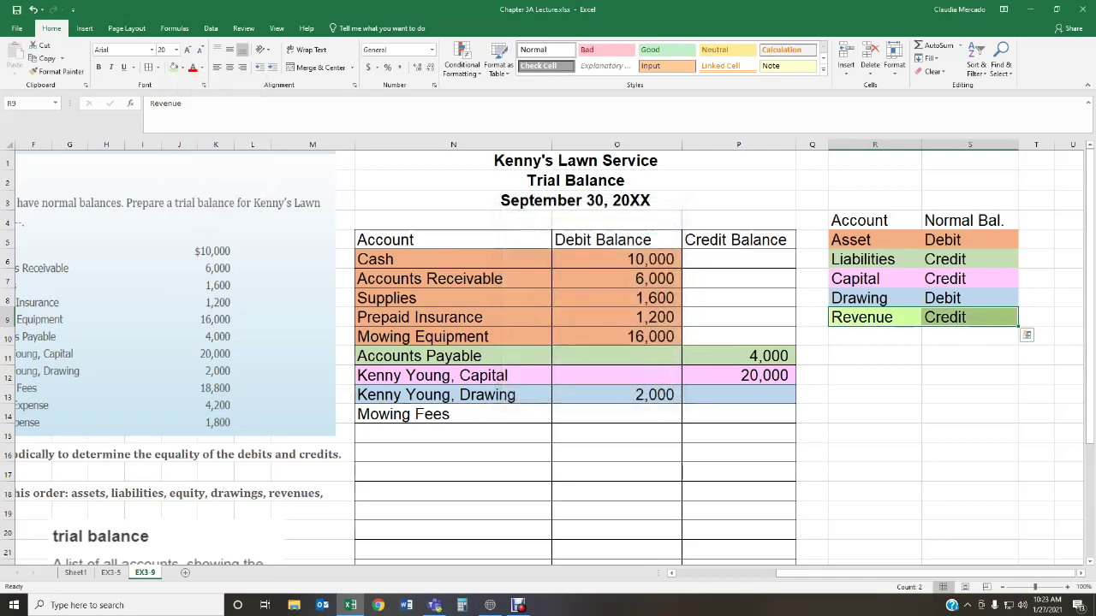
left_click_drag(1029, 377, 1007, 393)
left_click_drag(507, 414, 582, 414)
left_click(505, 433)
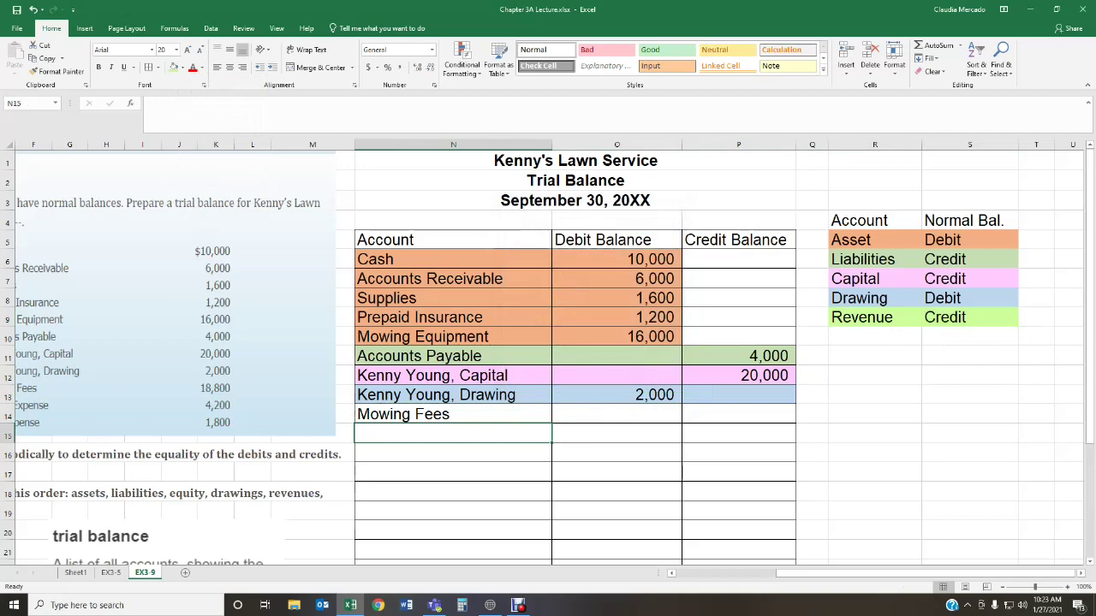
Enter 18800 in P14 as the credit balance of Mowing Fees
scroll(548, 343, "left", 5)
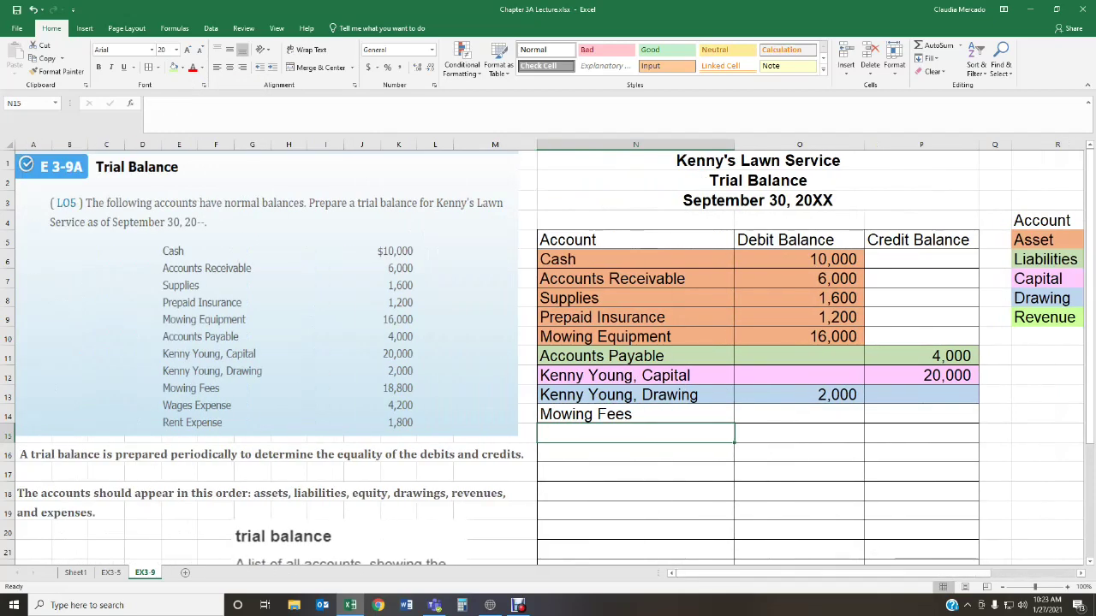
left_click(921, 414)
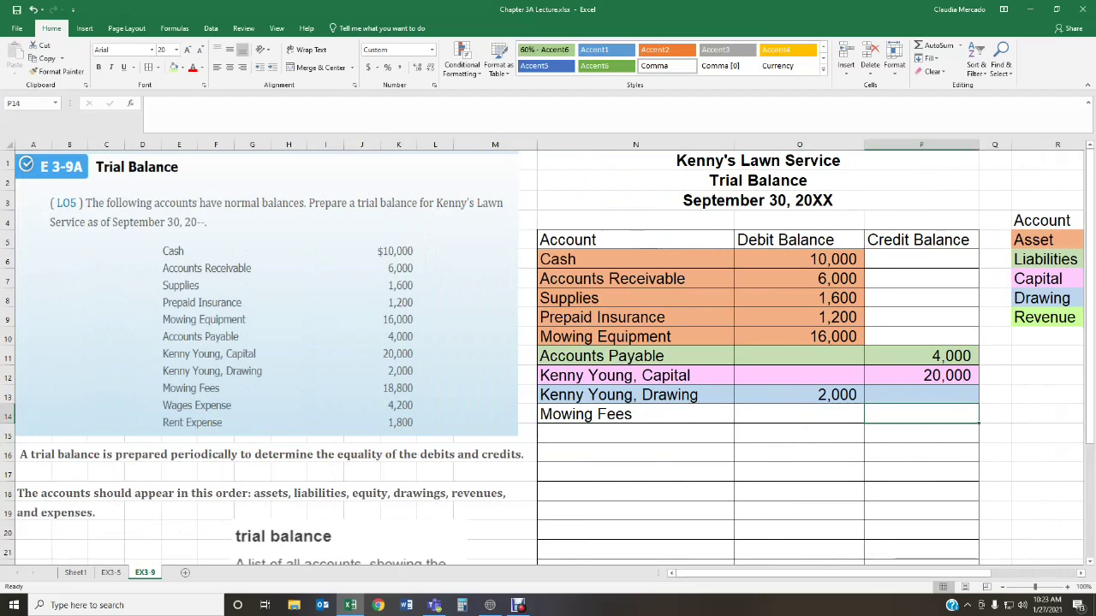
type("18800")
key("Return")
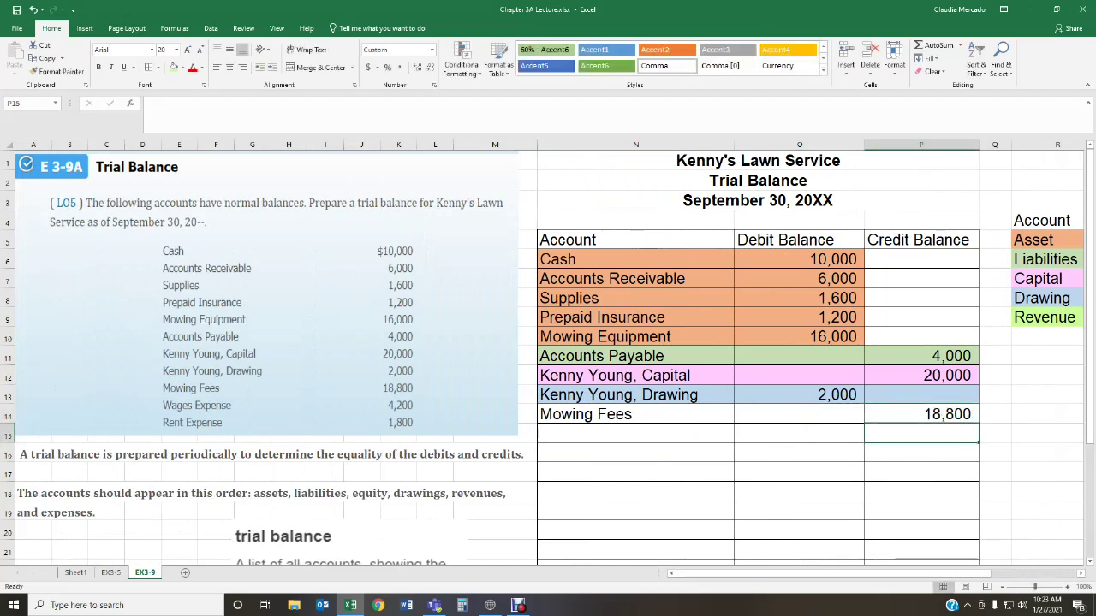
Fill the Mowing Fees row N14:P14 with the same lime green as the Revenue note
left_click_drag(635, 414, 921, 415)
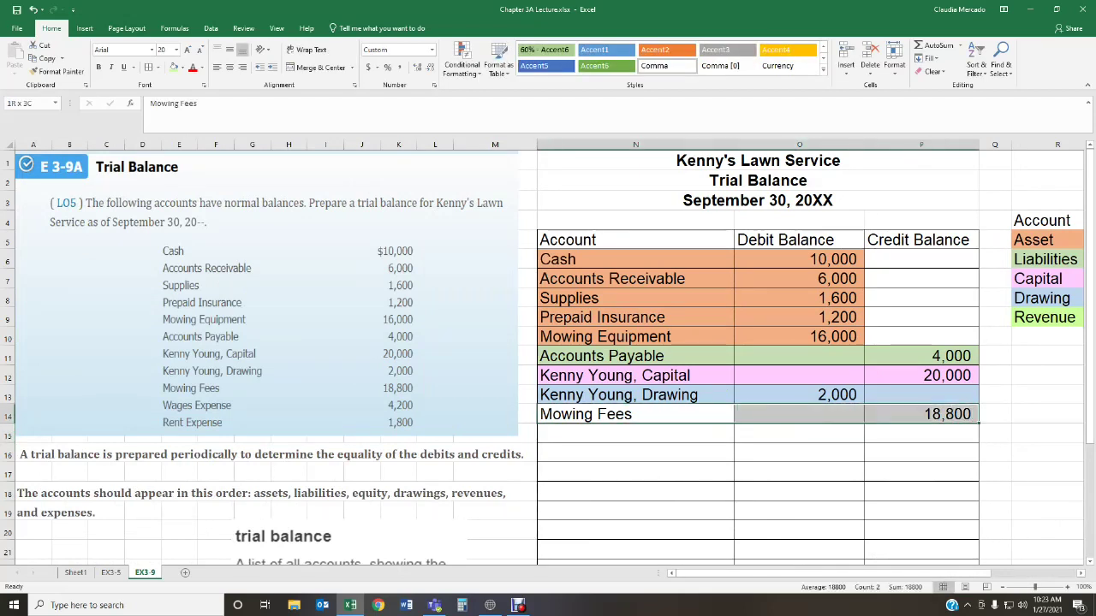
left_click(173, 67)
left_click(921, 511)
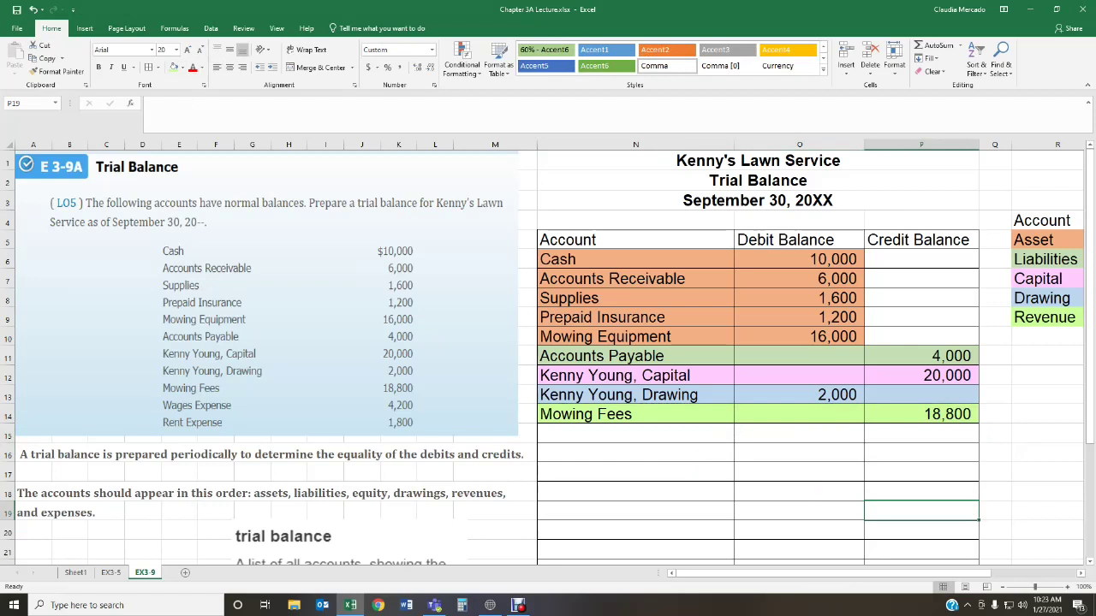
Enter the account Wages Expense in N15 below Mowing Fees
left_click(635, 434)
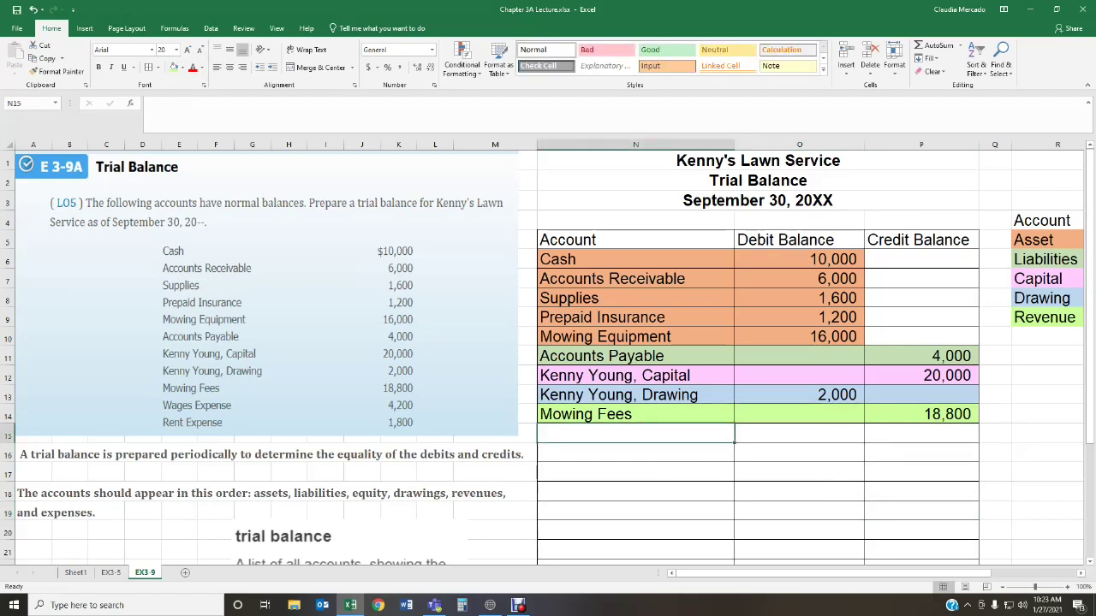
type("Wages Expense")
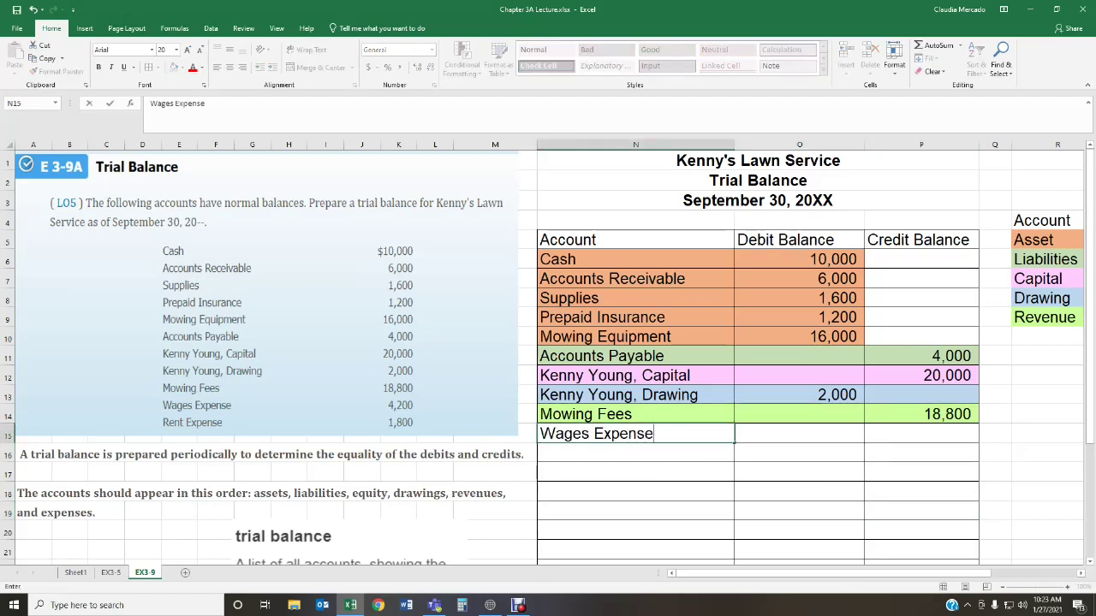
key("Return")
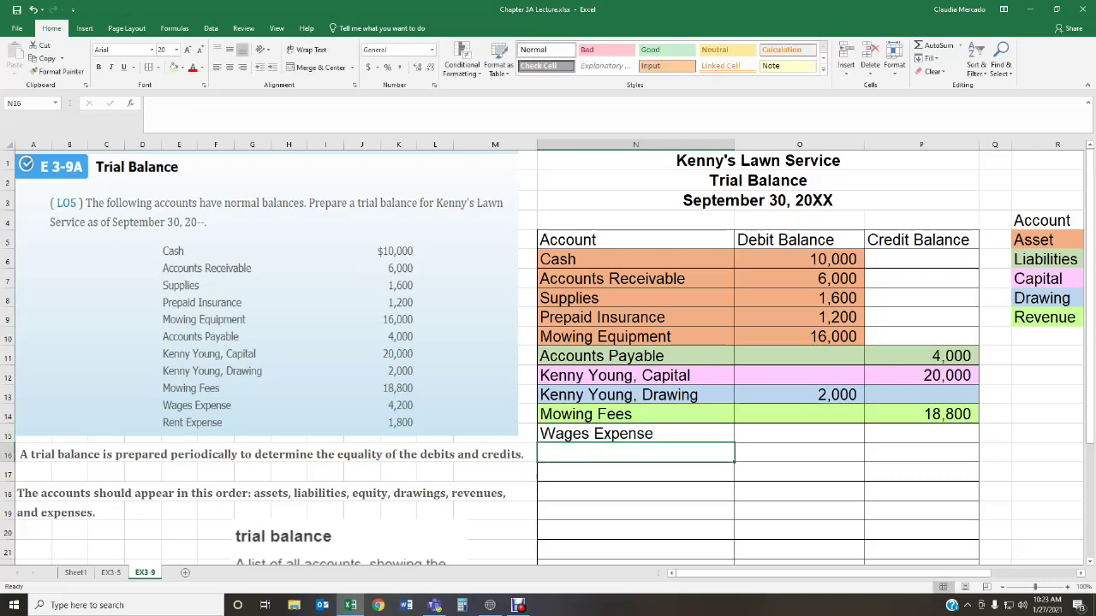
Enter the account Rent Expense in N16 and add the side note Expenses, Debit in R10:S10
type("Rent Expense")
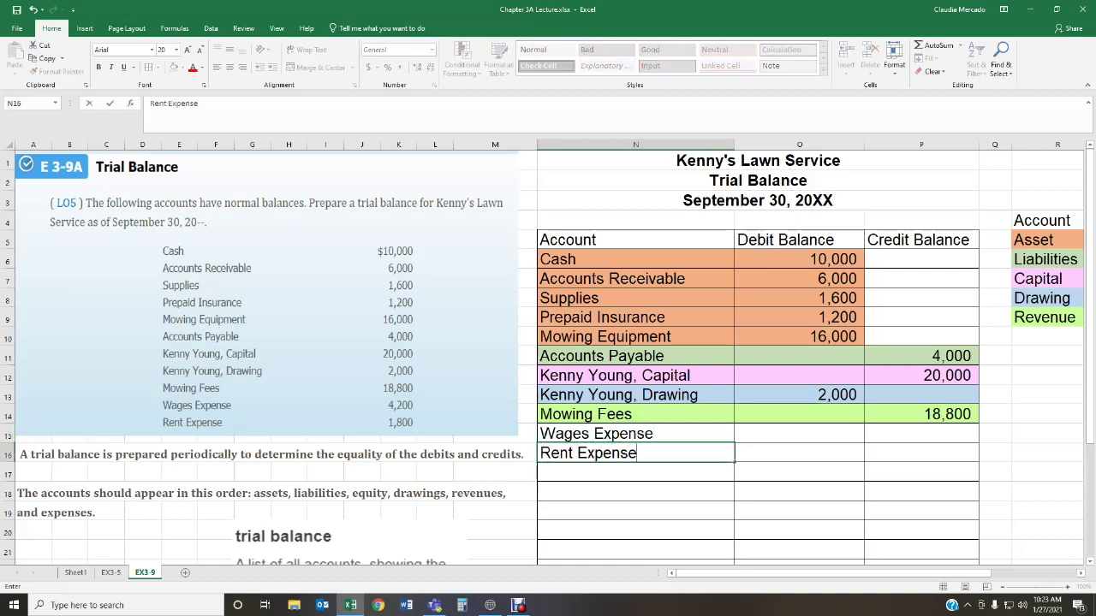
scroll(548, 351, "right", 3)
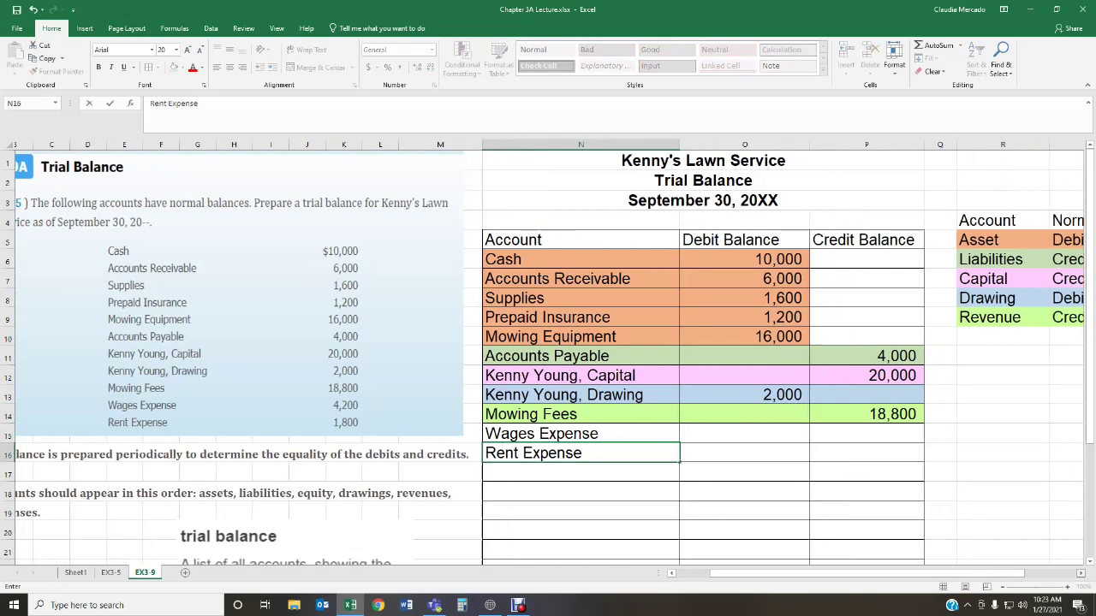
left_click(913, 336)
type("Expenses")
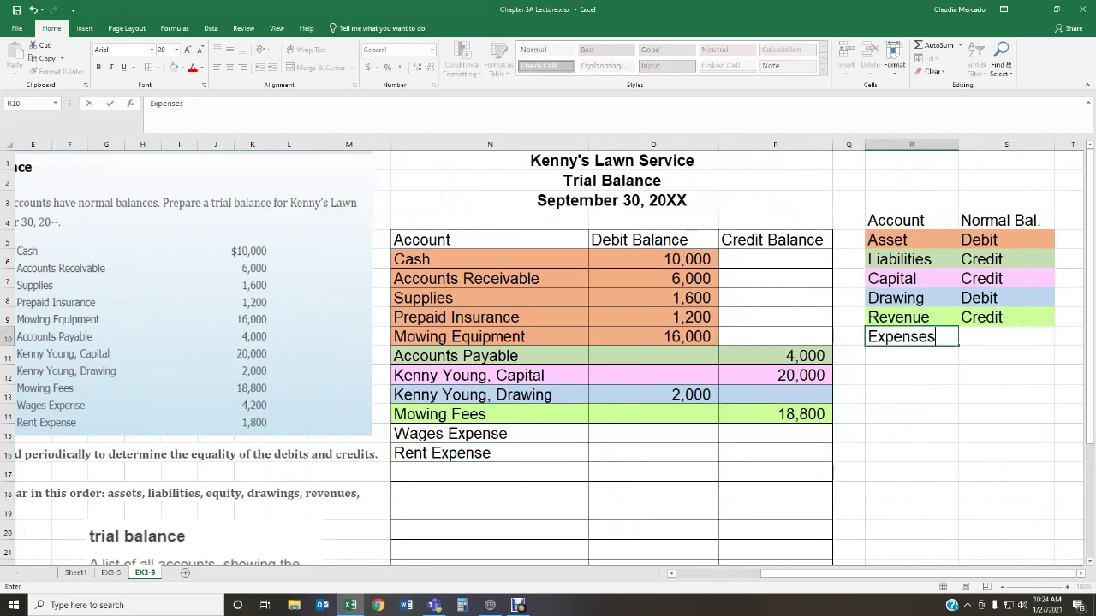
key("Tab")
type("Debit")
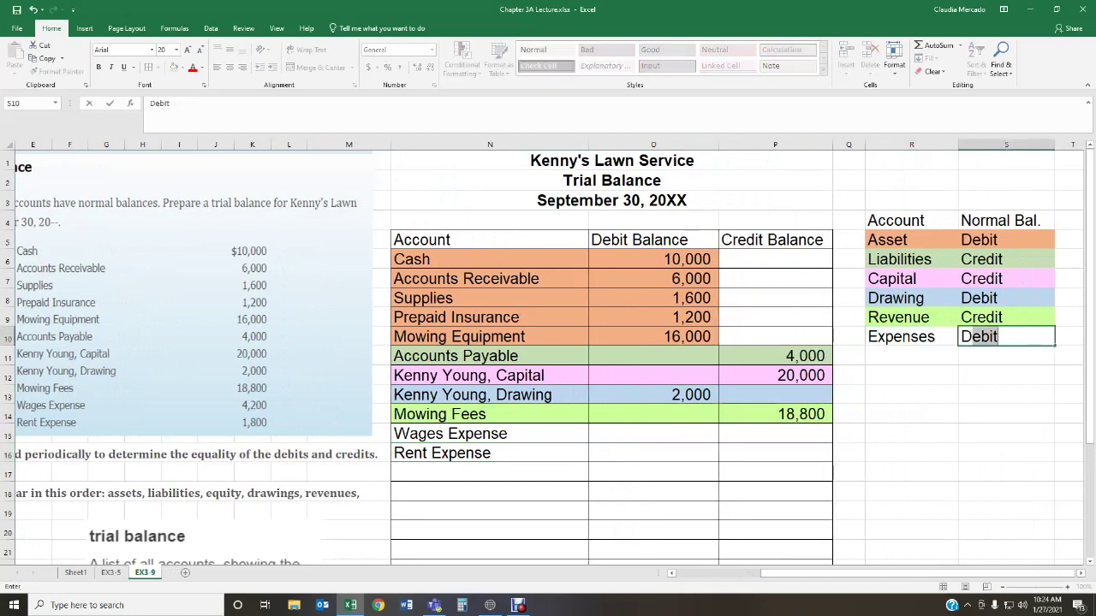
key("Tab")
Fill the Expenses note in R10:S10 with a light lavender custom color
left_click_drag(875, 337, 959, 336)
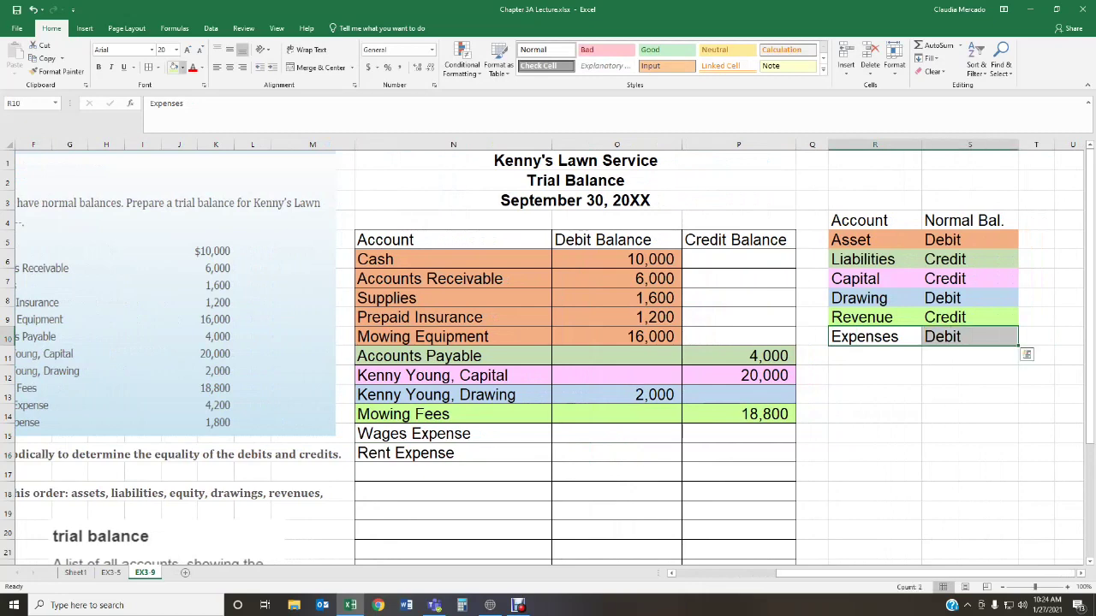
left_click(181, 67)
left_click(202, 205)
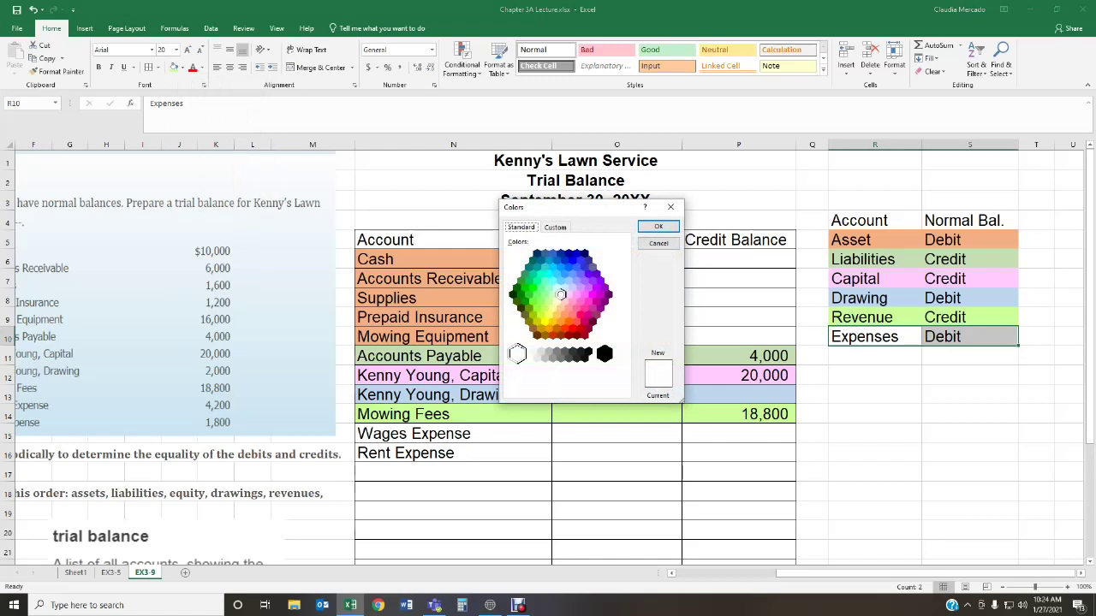
left_click(565, 287)
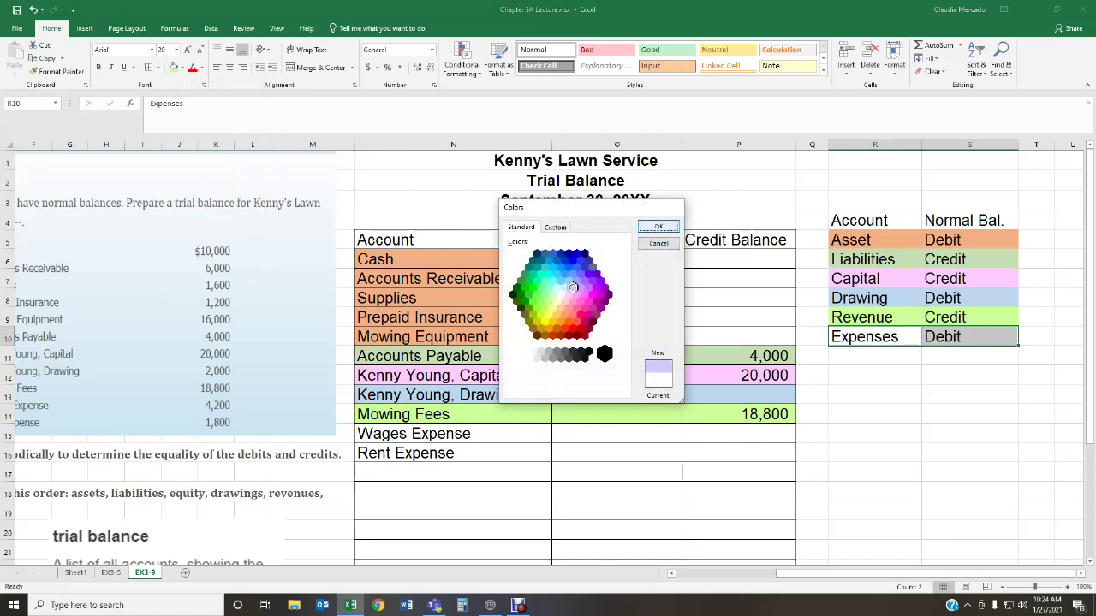
left_click(658, 227)
left_click(1035, 414)
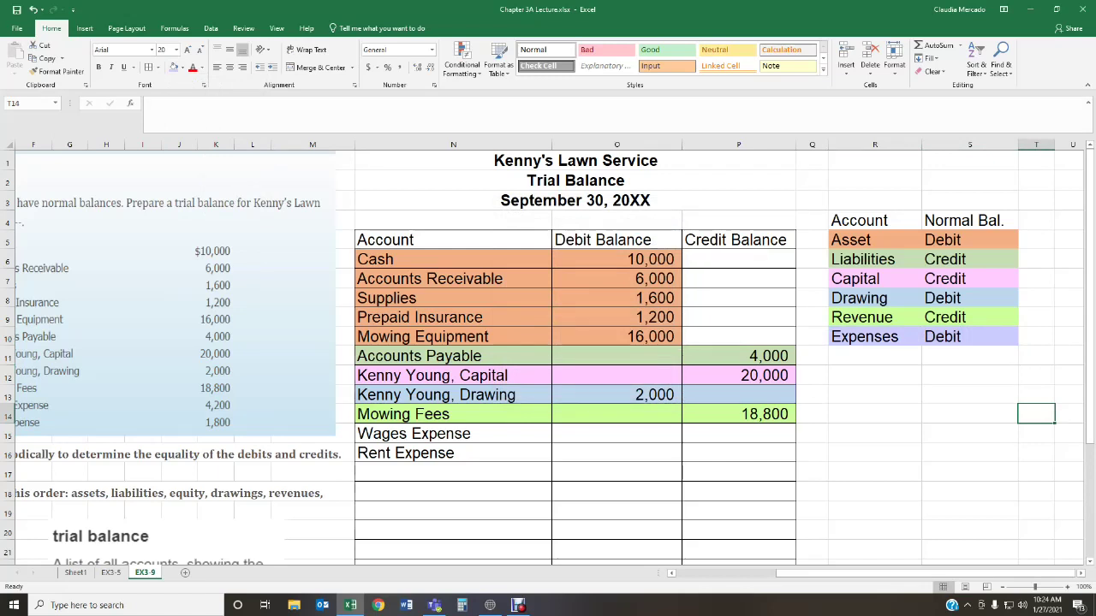
Fill the Wages Expense and Rent Expense rows N15:P16 with the same lavender as the Expenses note
left_click_drag(411, 433, 736, 452)
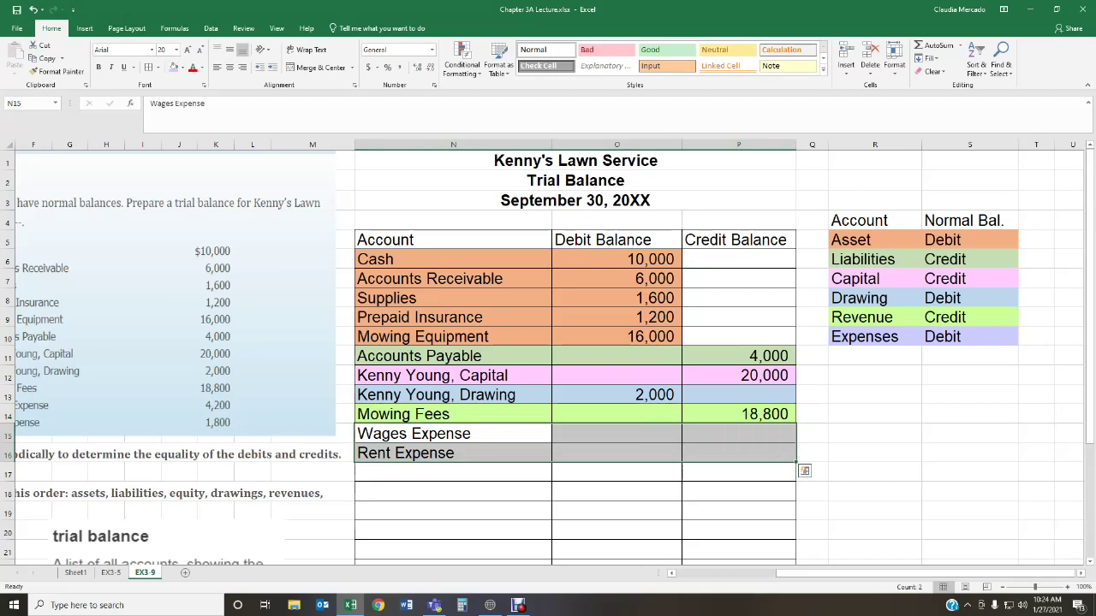
left_click(172, 67)
left_click(875, 413)
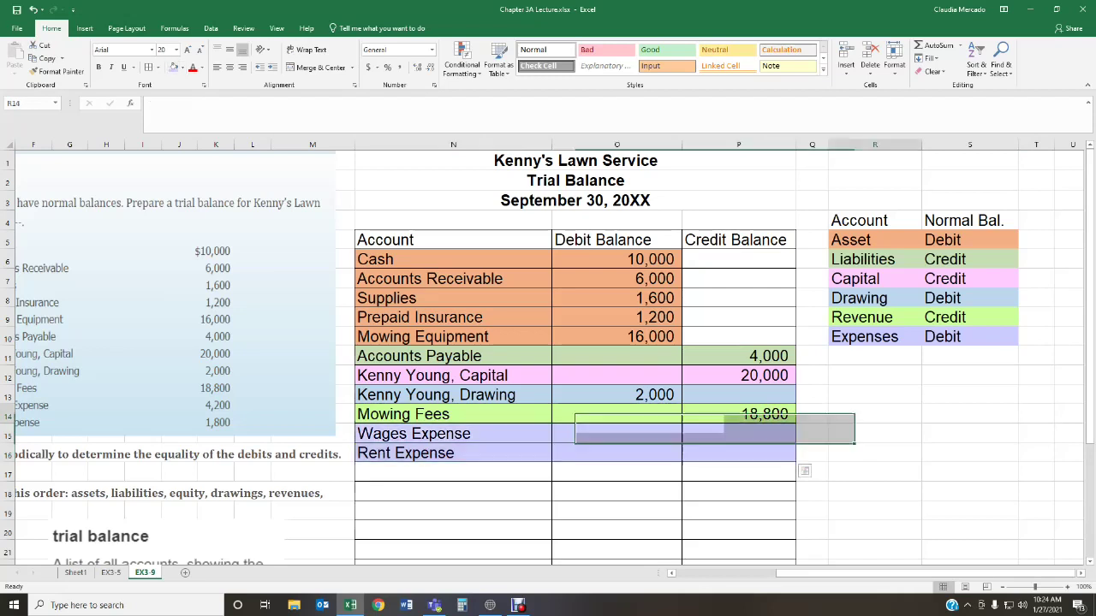
Enter the debit balances 4200 for Wages Expense in O15 and 1800 for Rent Expense in O16
left_click(616, 434)
type("4200")
key("Return")
type("1800")
key("Return")
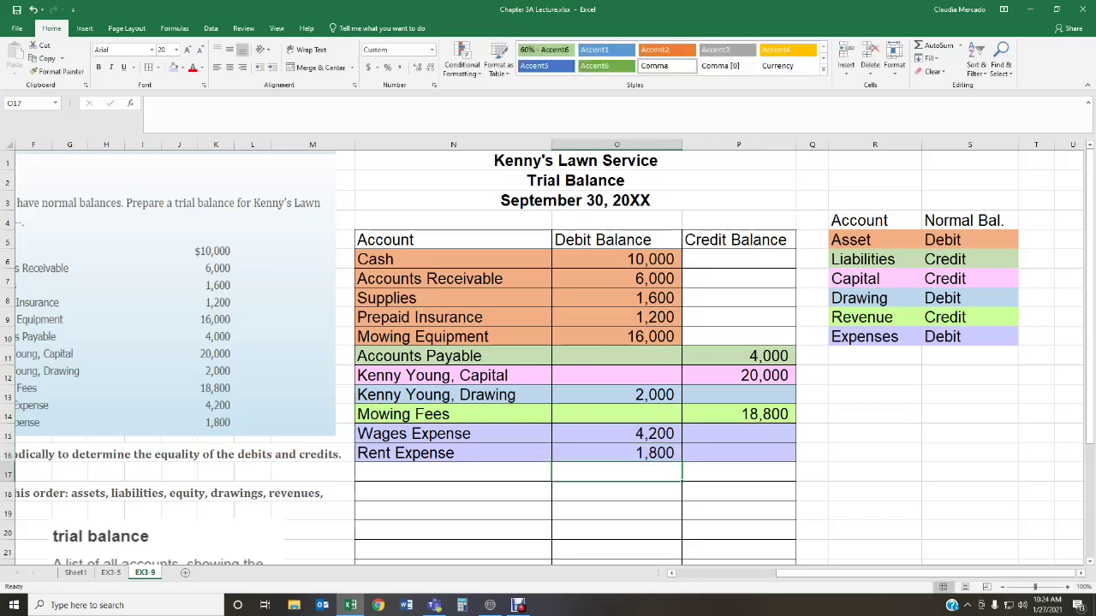
Fill the empty credit cells P6:P10 of the asset accounts with the same orange as the Asset note
left_click_drag(738, 258, 737, 337)
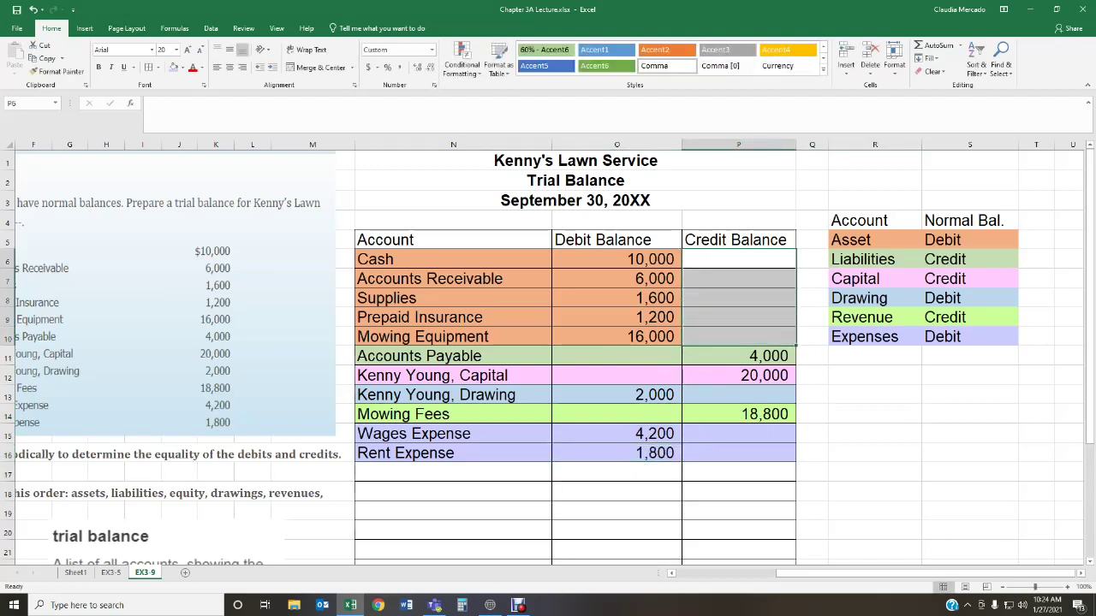
left_click(181, 67)
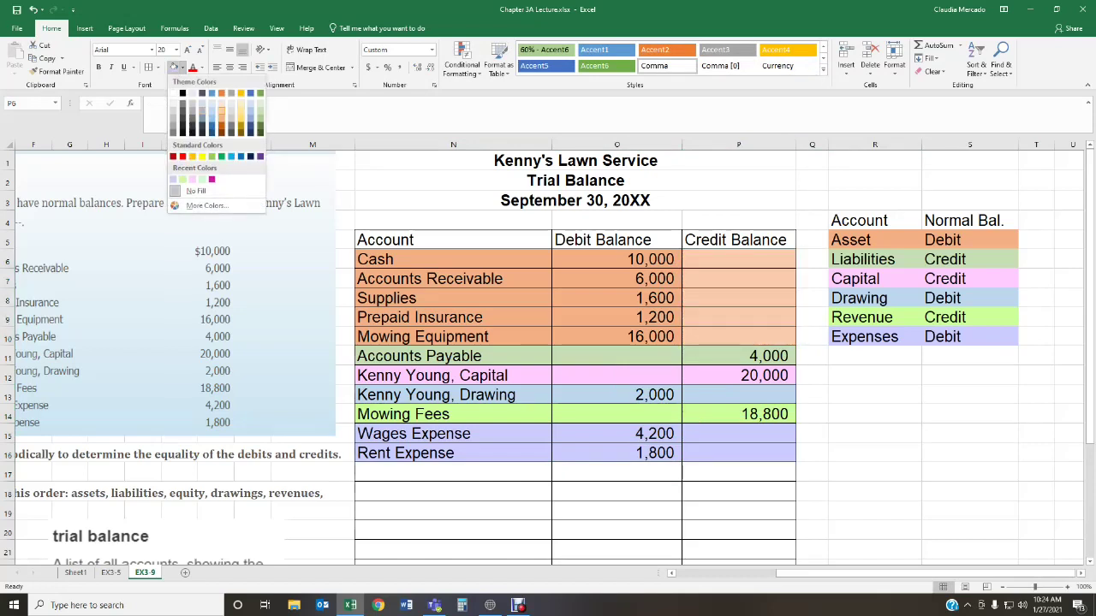
left_click(221, 107)
left_click(874, 453)
left_click(874, 472)
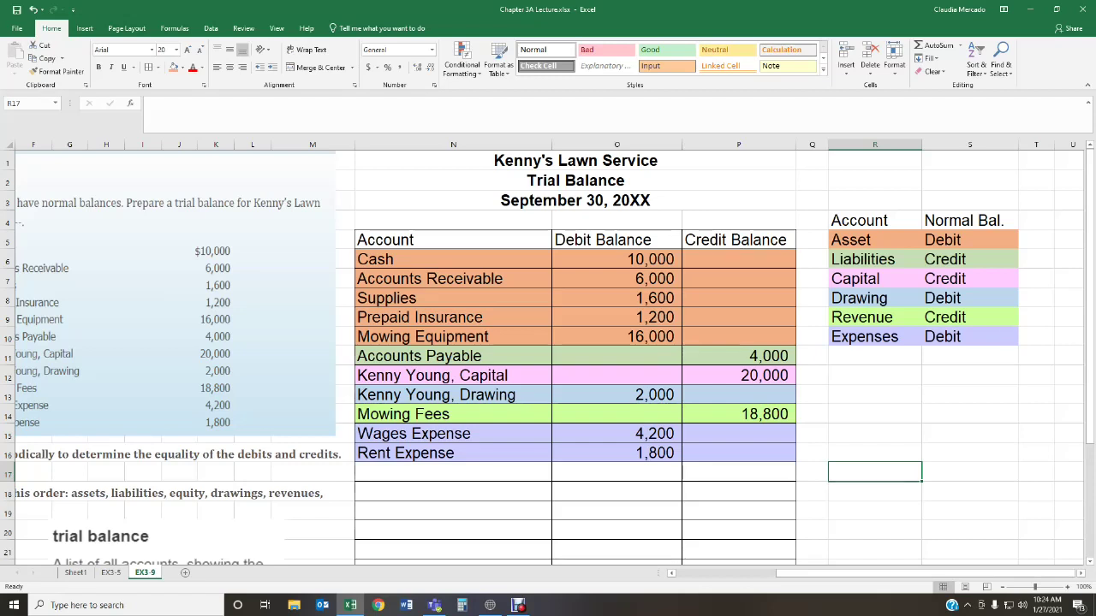
mouse_move(925, 573)
left_mouse_down()
mouse_move(905, 574)
mouse_move(924, 574)
left_mouse_up()
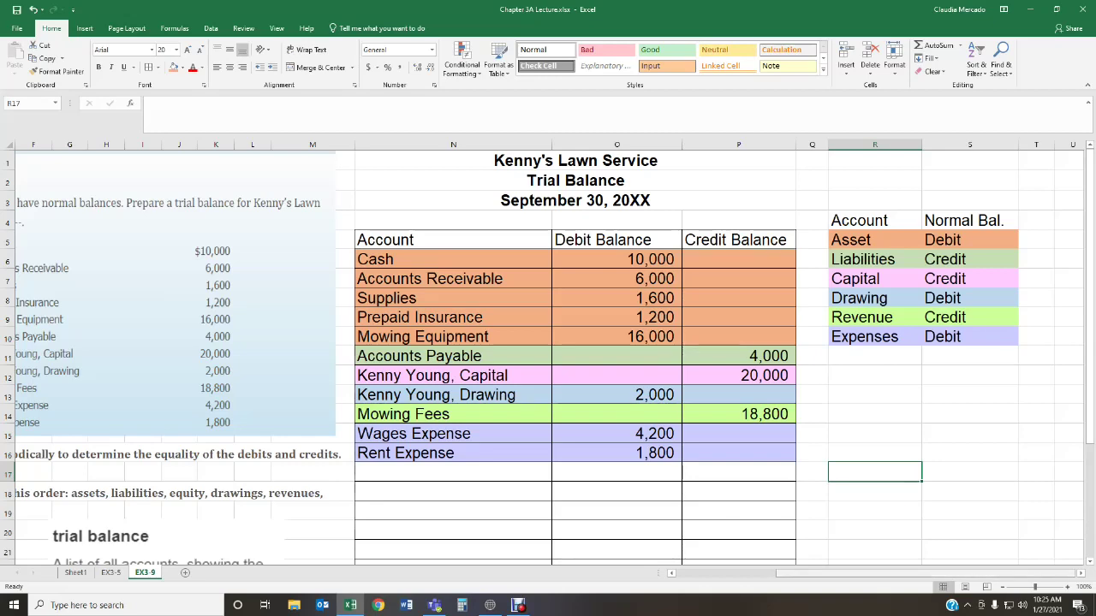
mouse_move(924, 573)
left_mouse_down()
mouse_move(912, 573)
mouse_move(925, 573)
left_mouse_up()
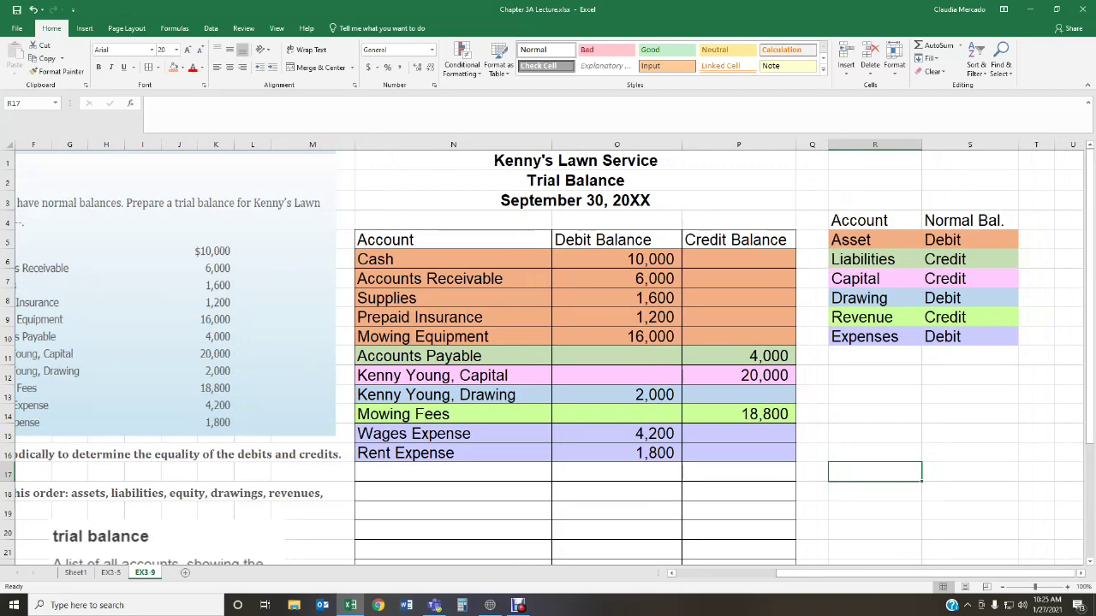
left_click_drag(974, 574, 935, 573)
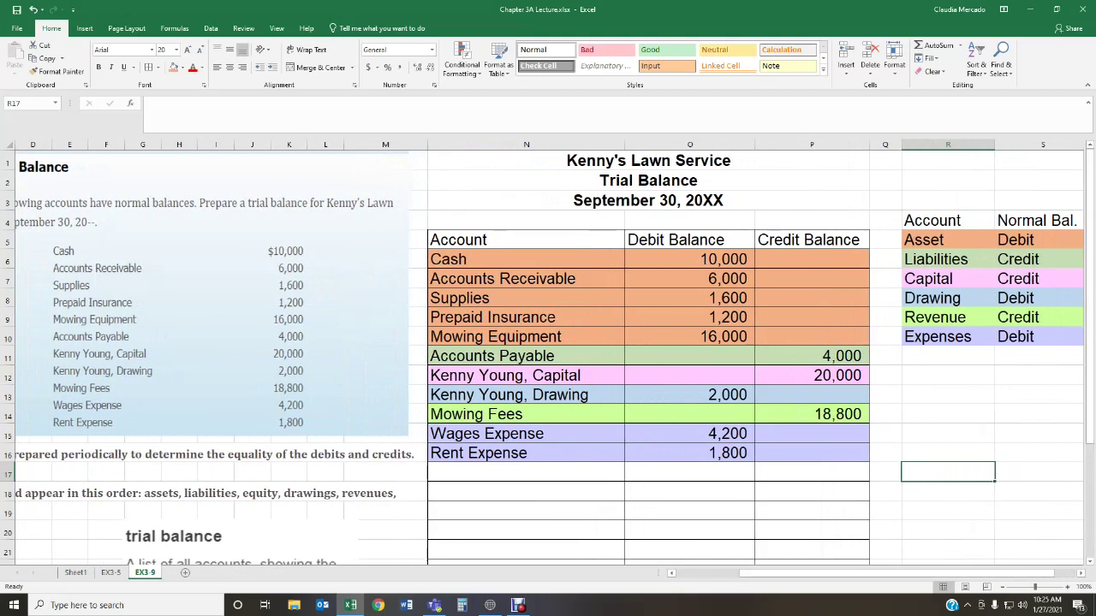
scroll(548, 342, "down", 1)
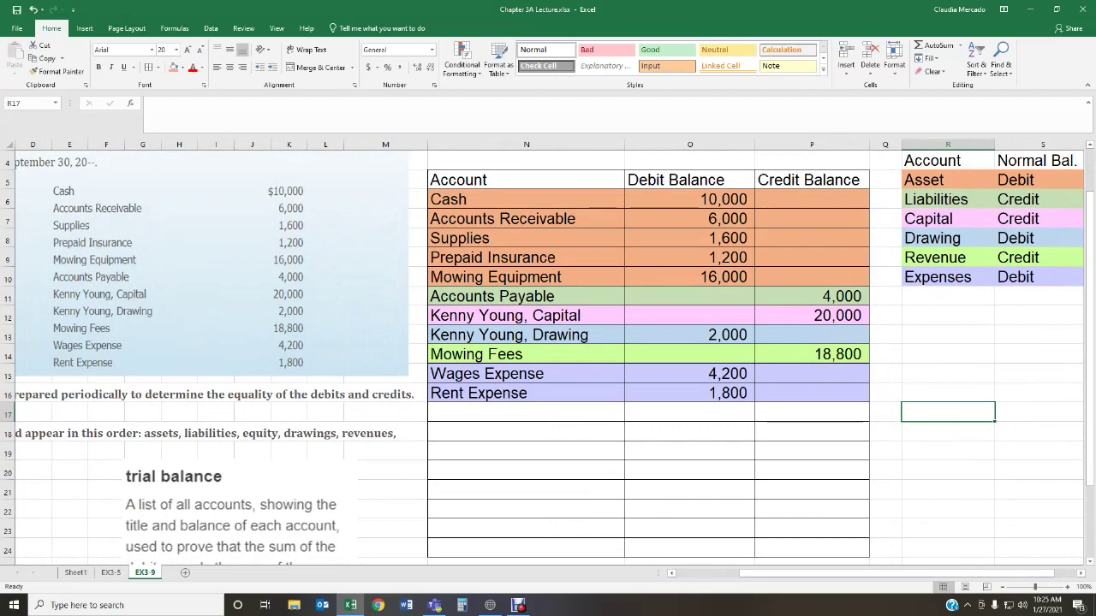
left_click(525, 431)
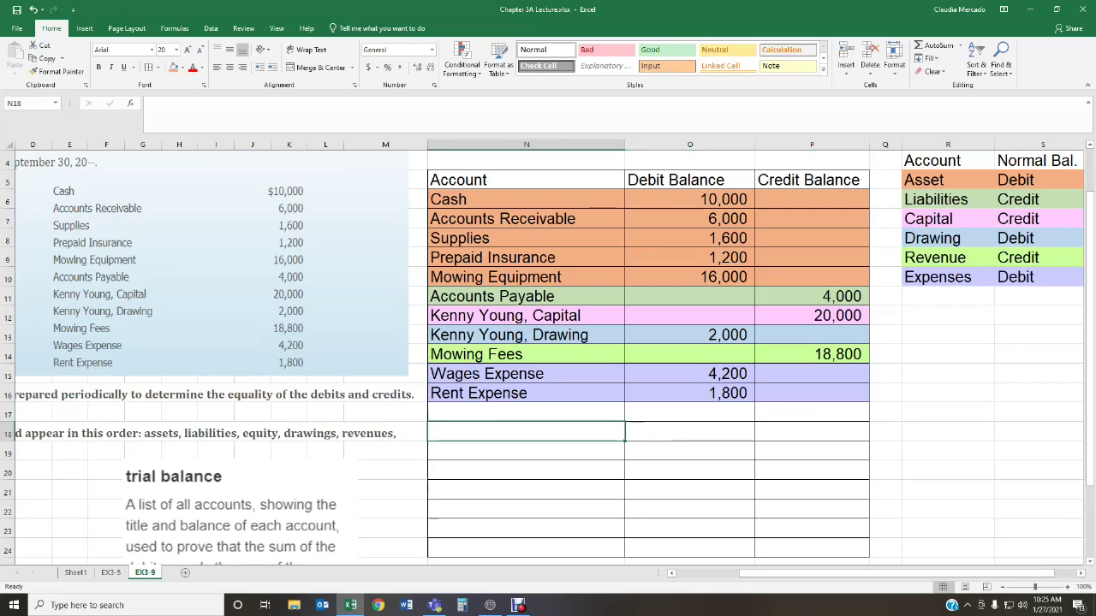
scroll(547, 358, "up", 1)
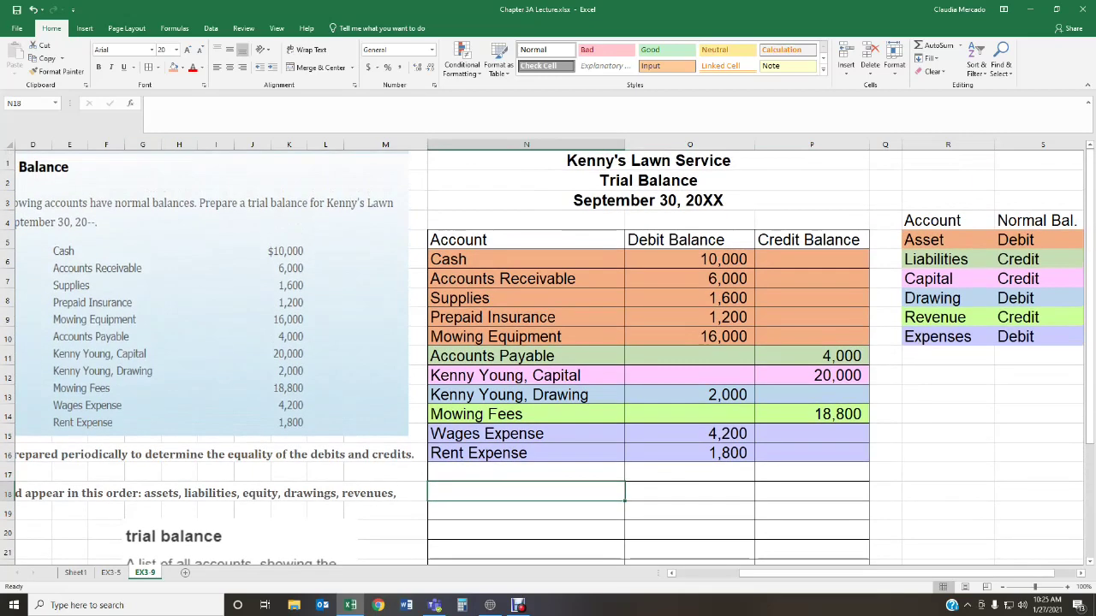
Total the Debit Balance column in O18 with a SUM formula over O6:O17
left_click(689, 491)
type("=sum(")
left_click_drag(689, 258, 689, 472)
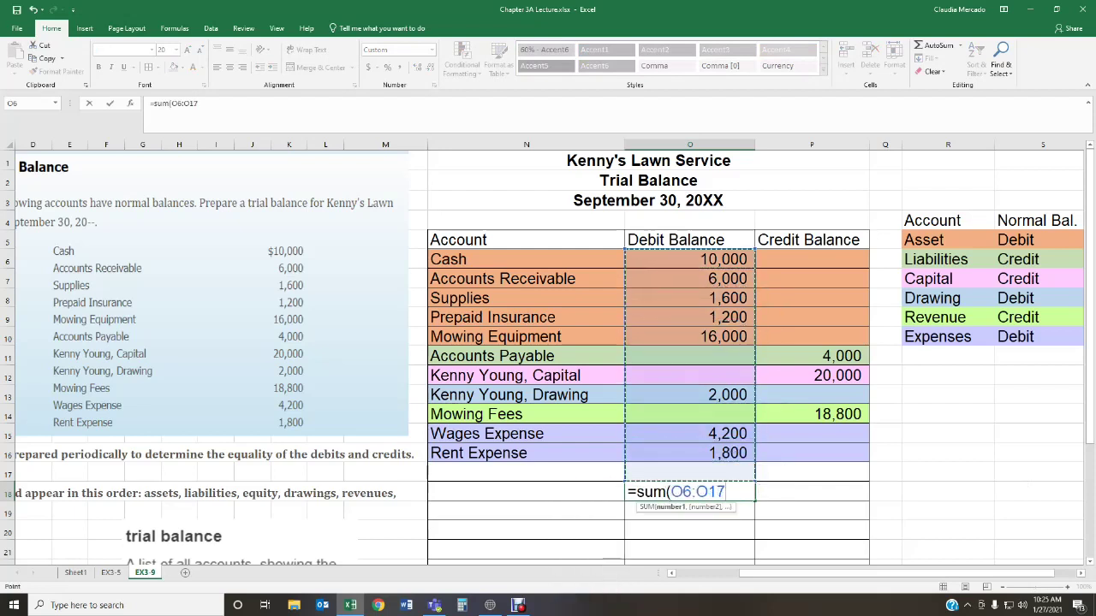
type(")")
key("Tab")
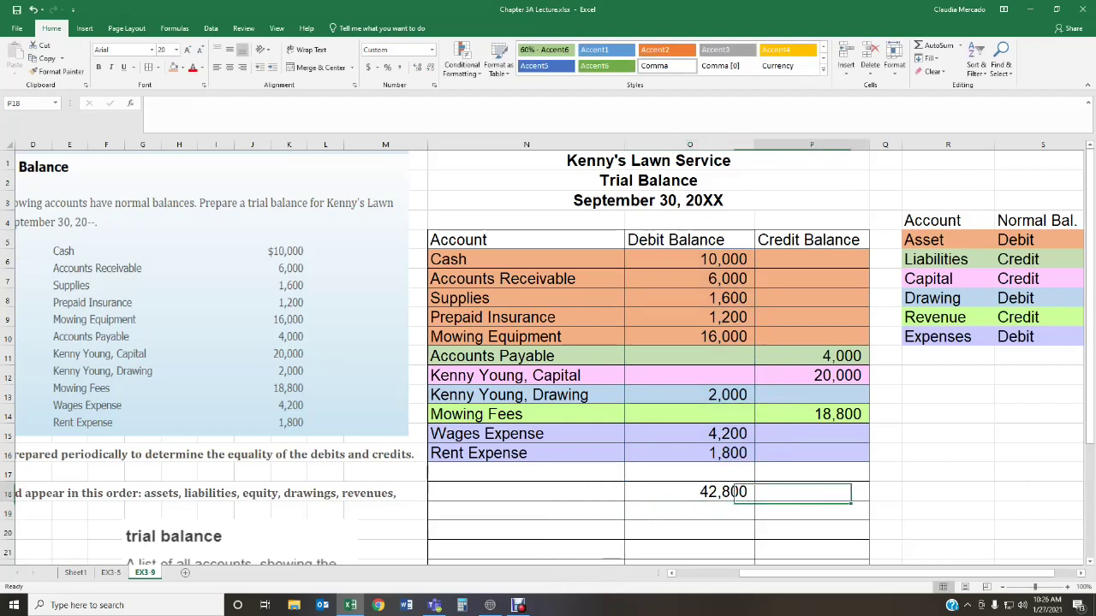
Total the Credit Balance column in P18 with a SUM formula over P6:P17
type("=sum(")
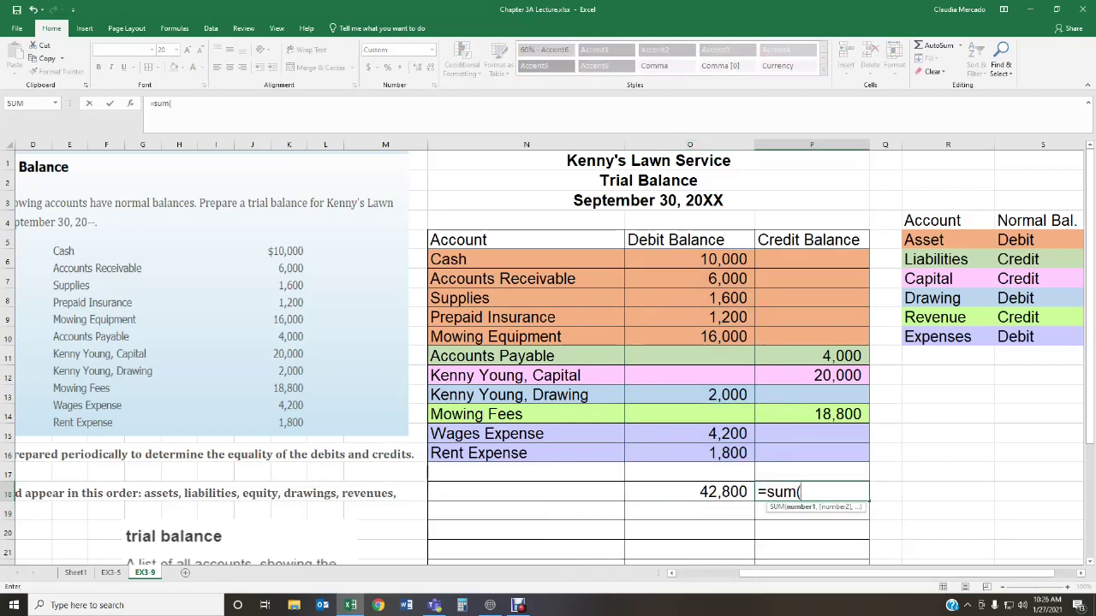
left_click_drag(812, 258, 811, 471)
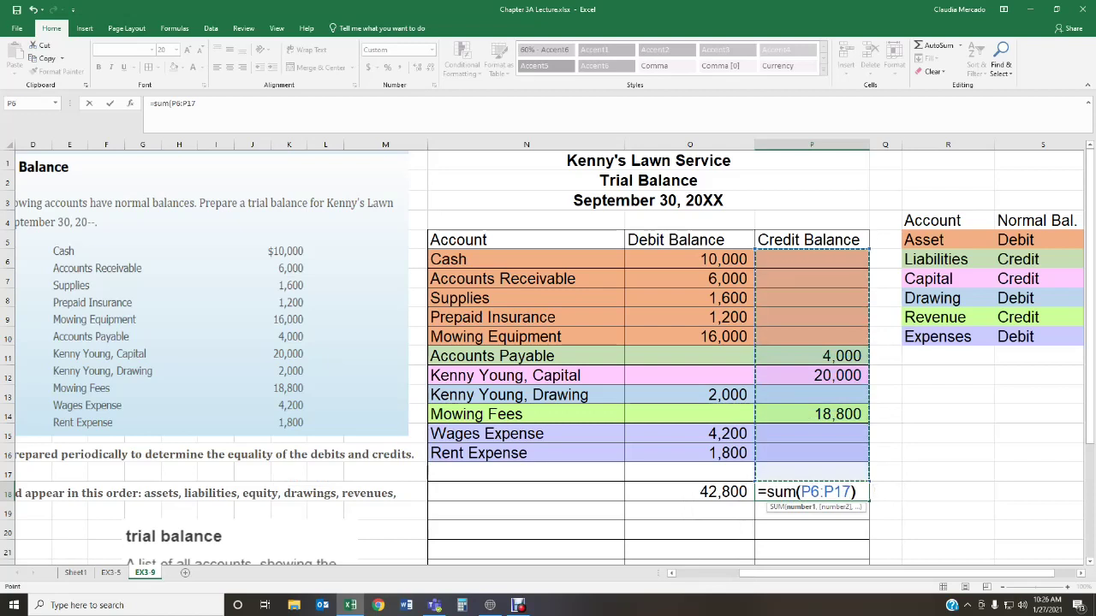
key("Return")
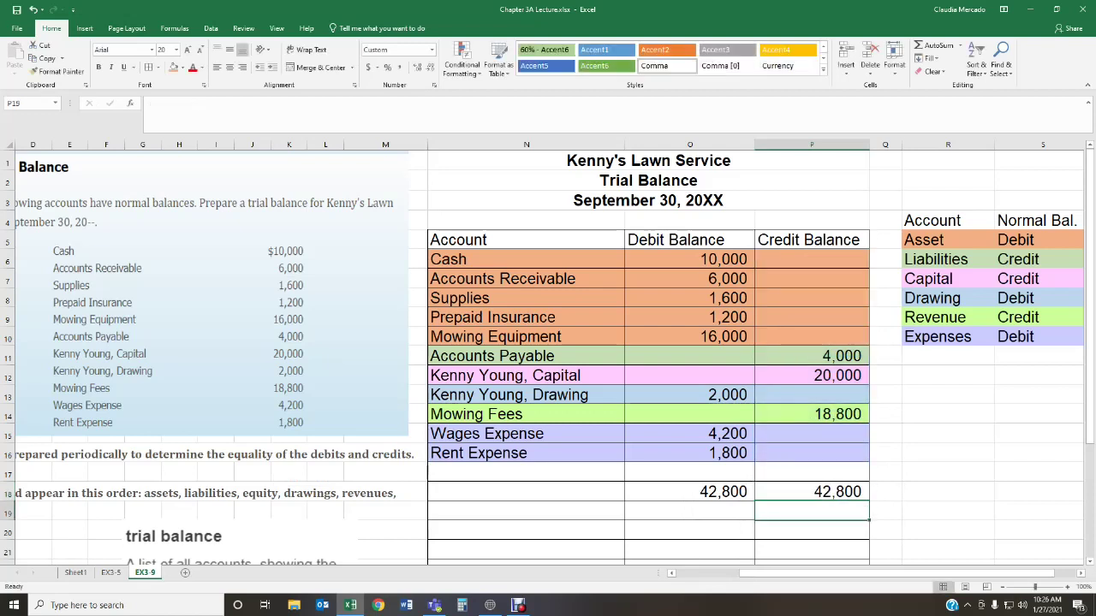
Format the debit and credit totals in O18:P18 as bold with a double underline
left_click_drag(702, 492, 813, 492)
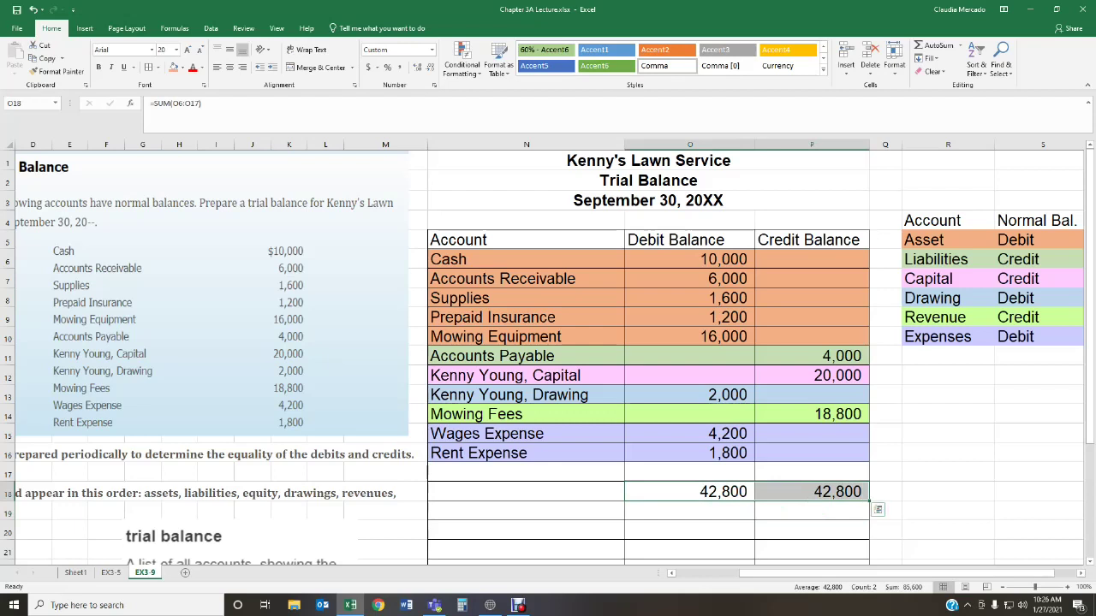
left_click(98, 66)
left_click(133, 67)
left_click(158, 95)
left_click(885, 492)
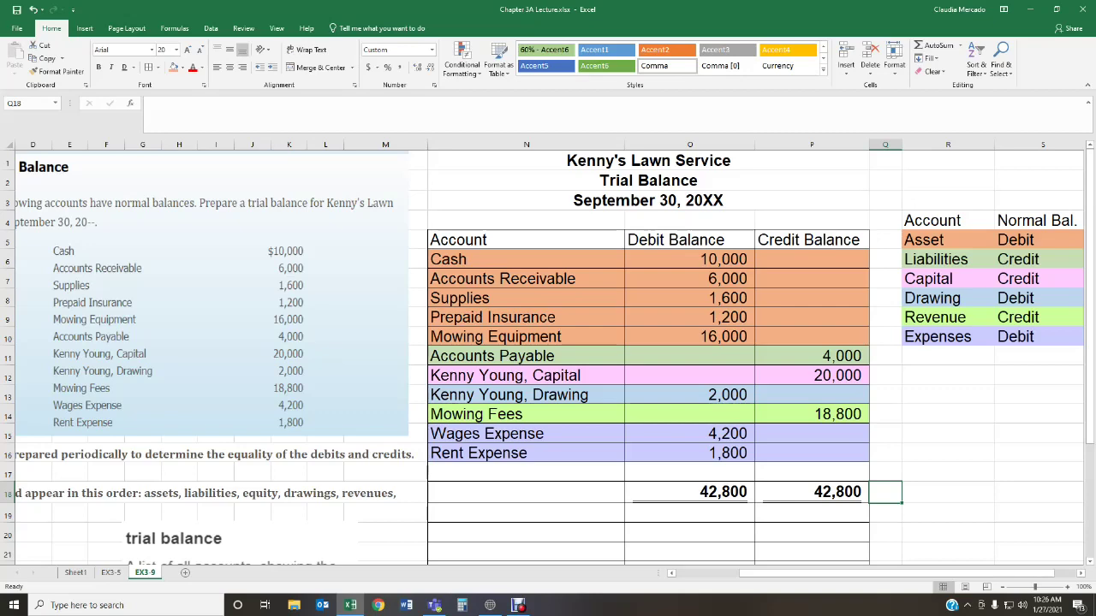
scroll(548, 342, "down", 1)
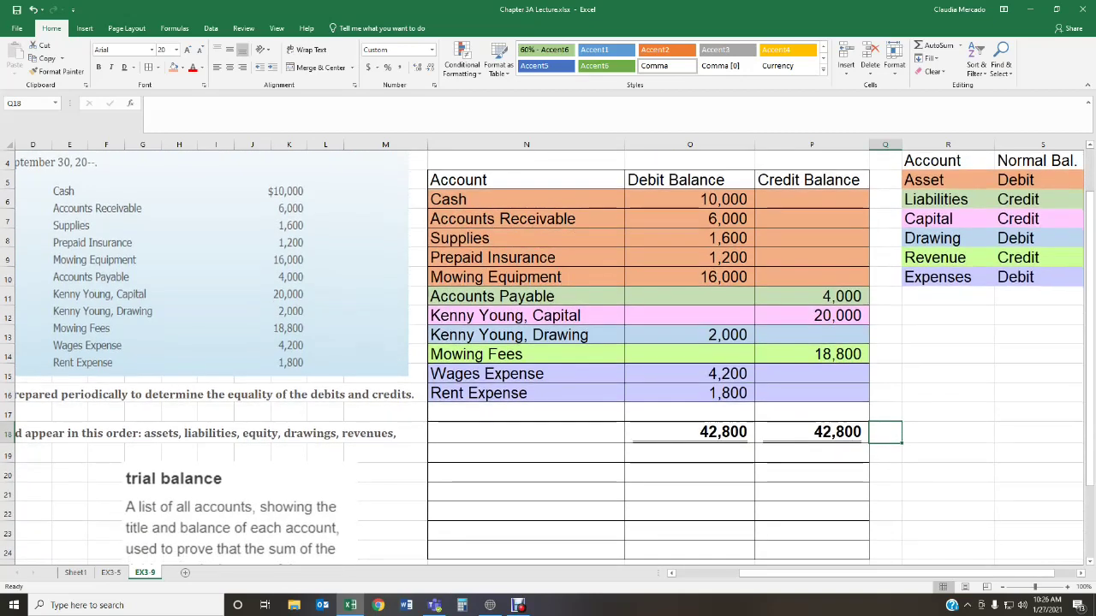
scroll(548, 342, "up", 1)
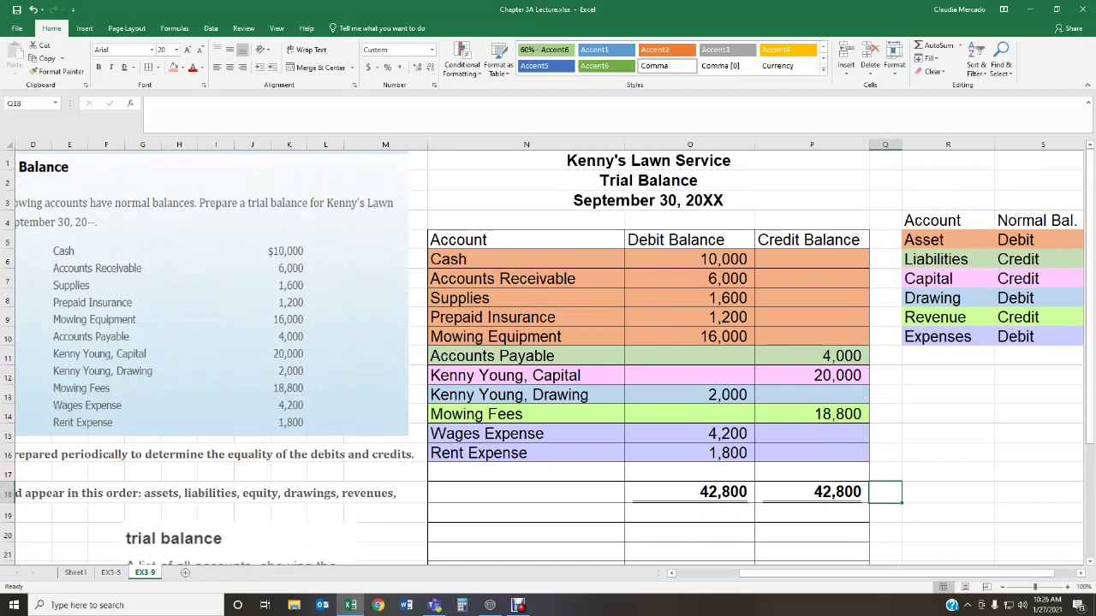